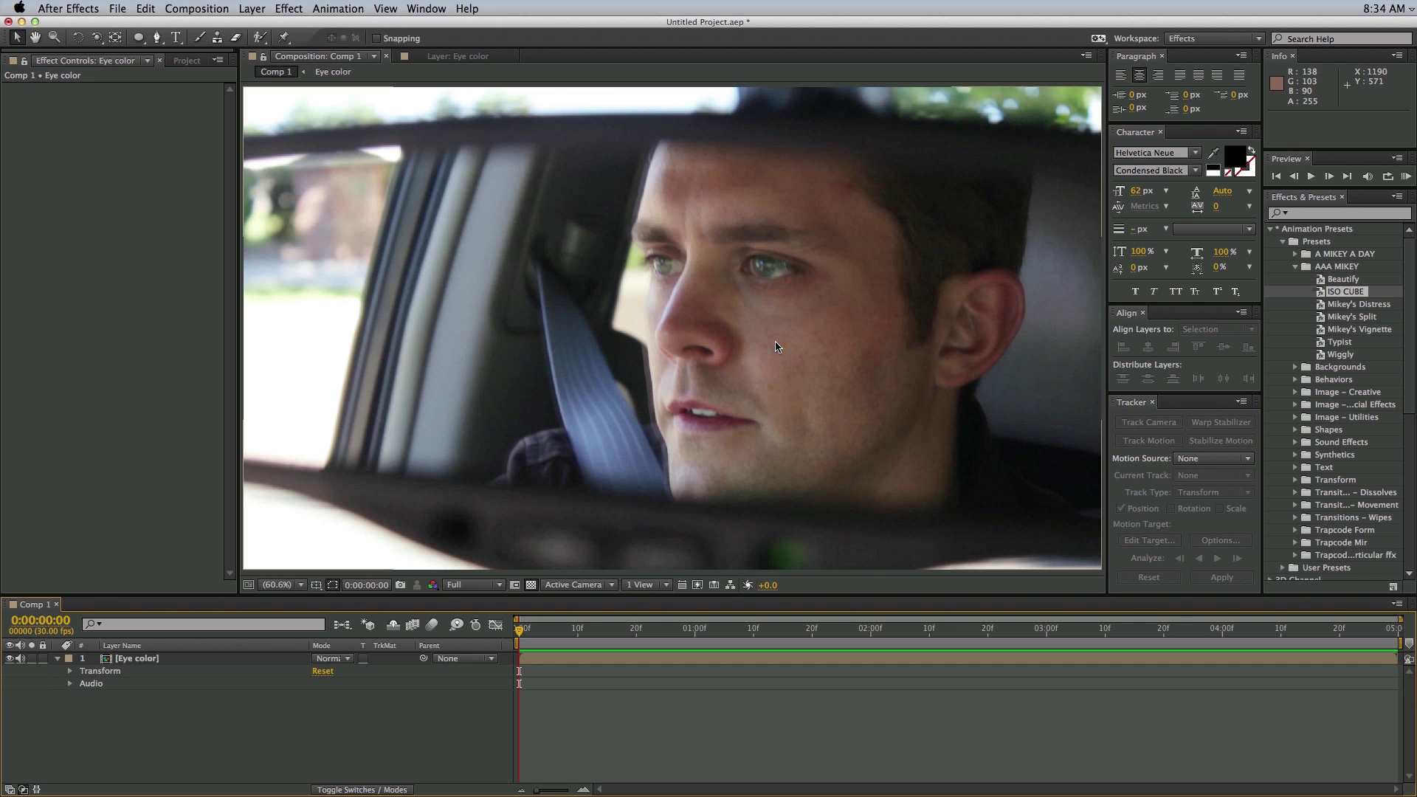
Step: Select the Eye color layer and review the footage by playing and scrubbing it
left_click(603, 661)
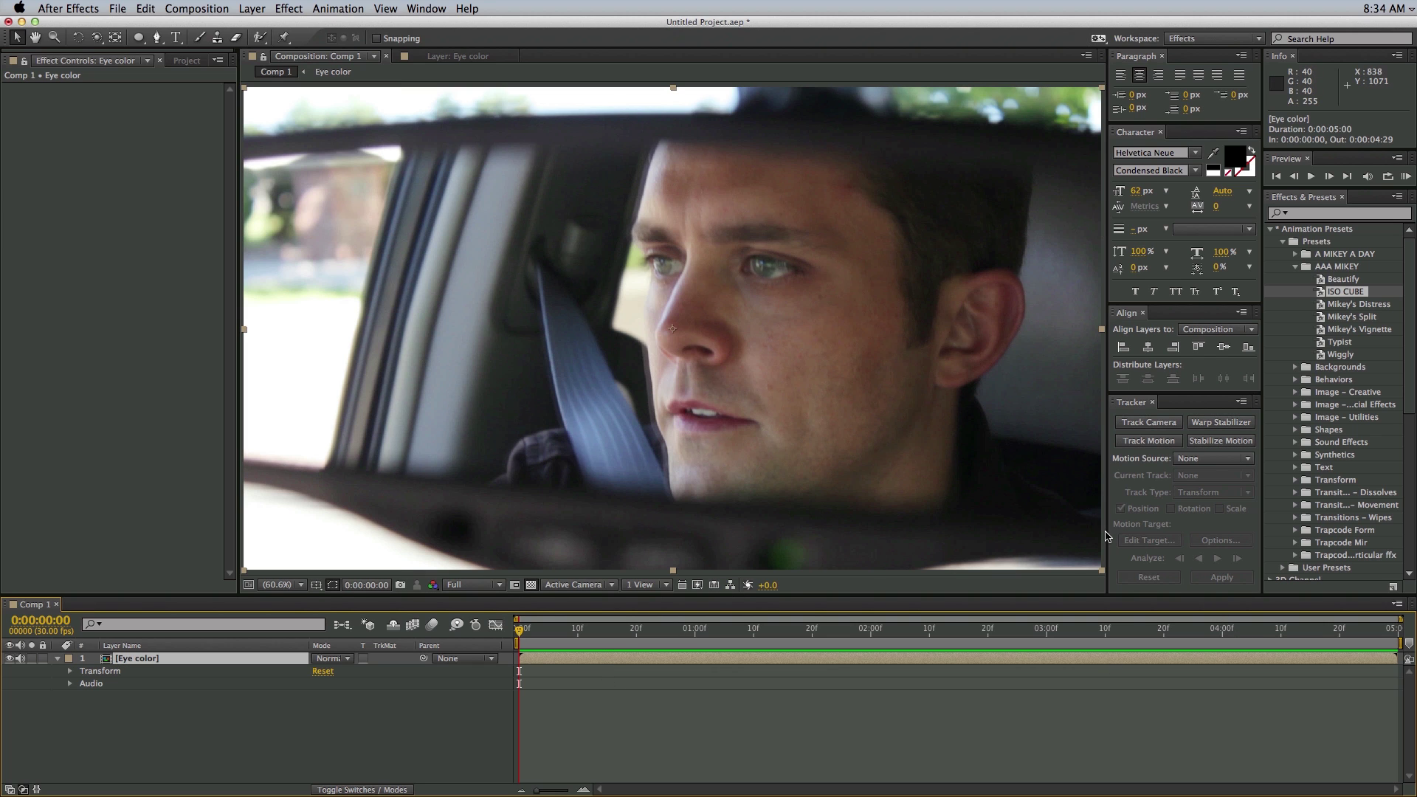
left_click(950, 752)
left_click(596, 662)
left_click(427, 9)
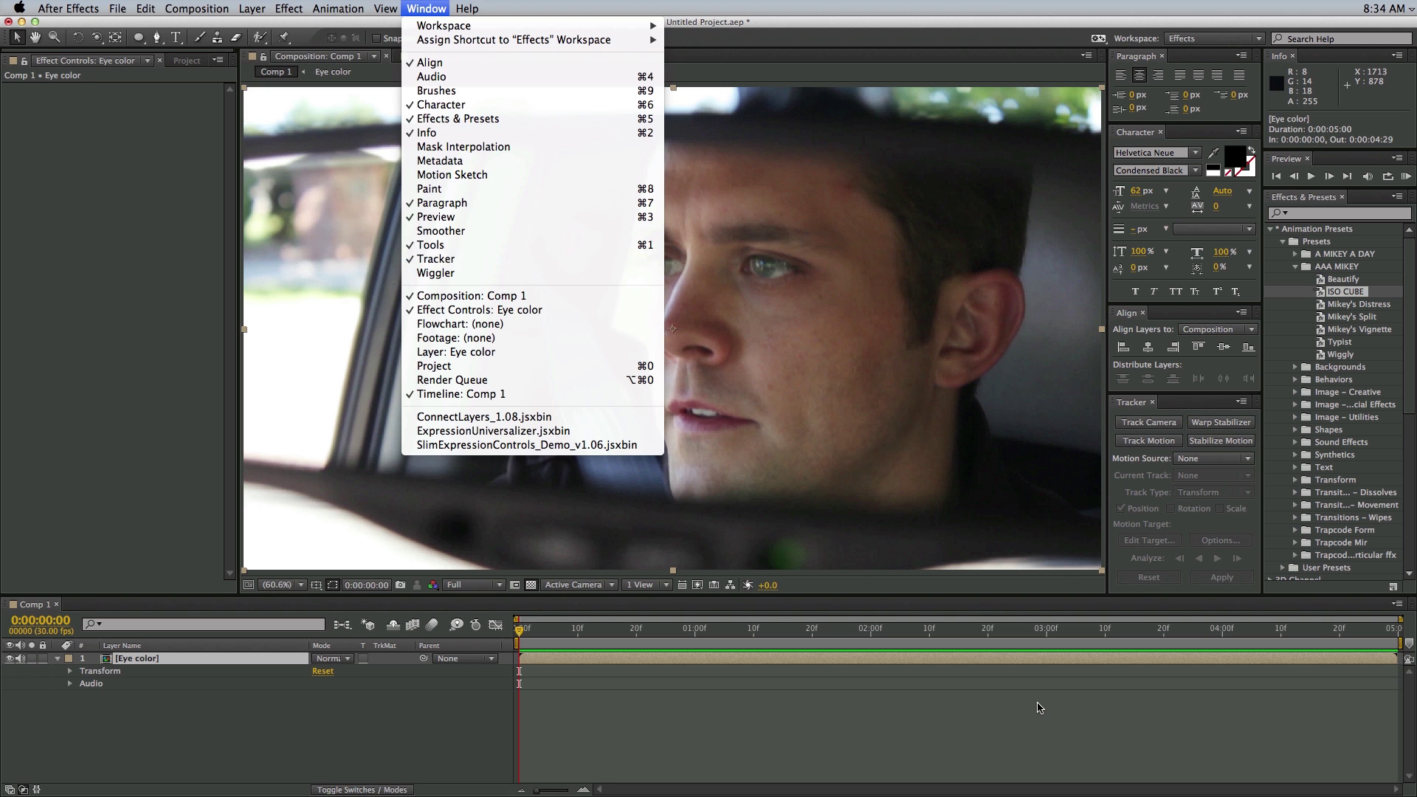
left_click(1038, 708)
left_click(847, 658)
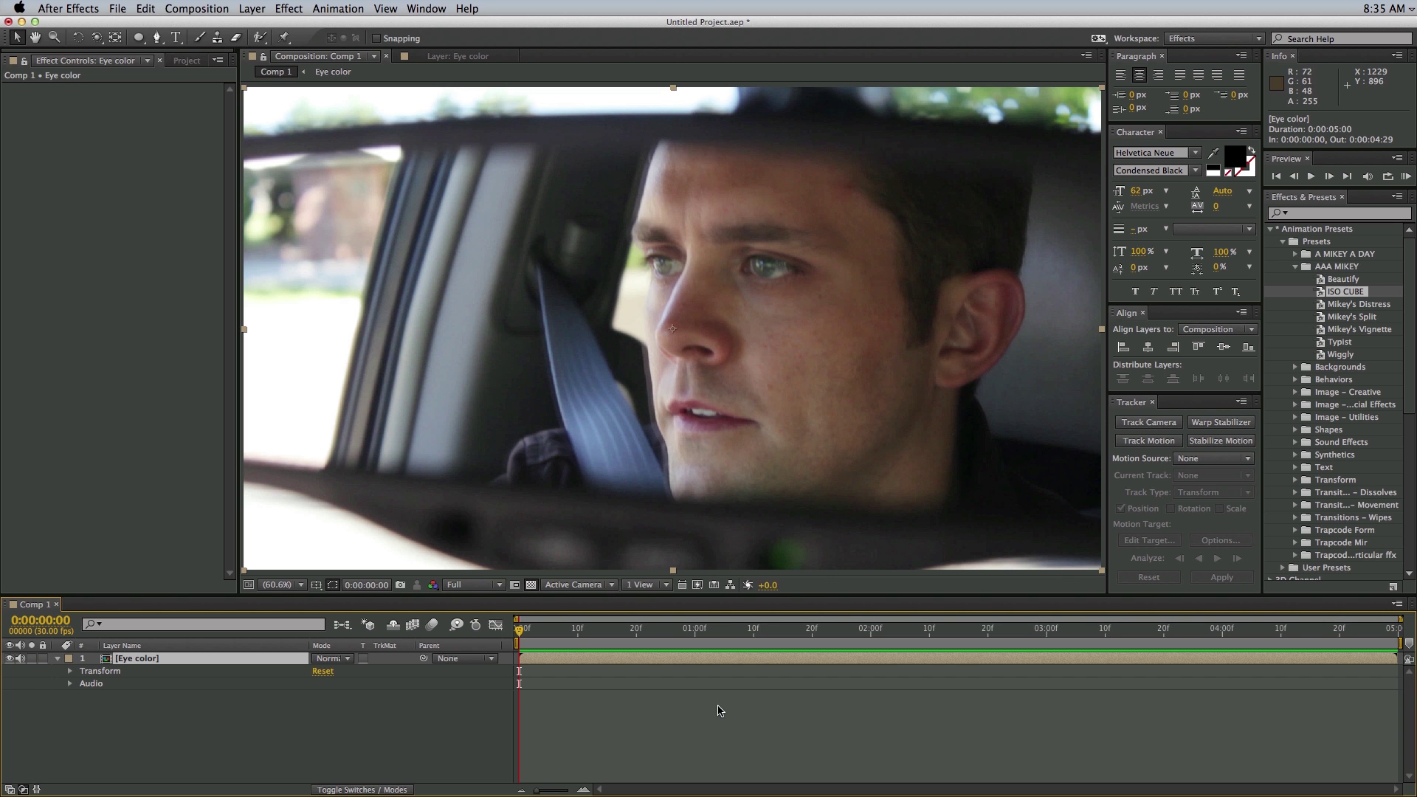
key("space")
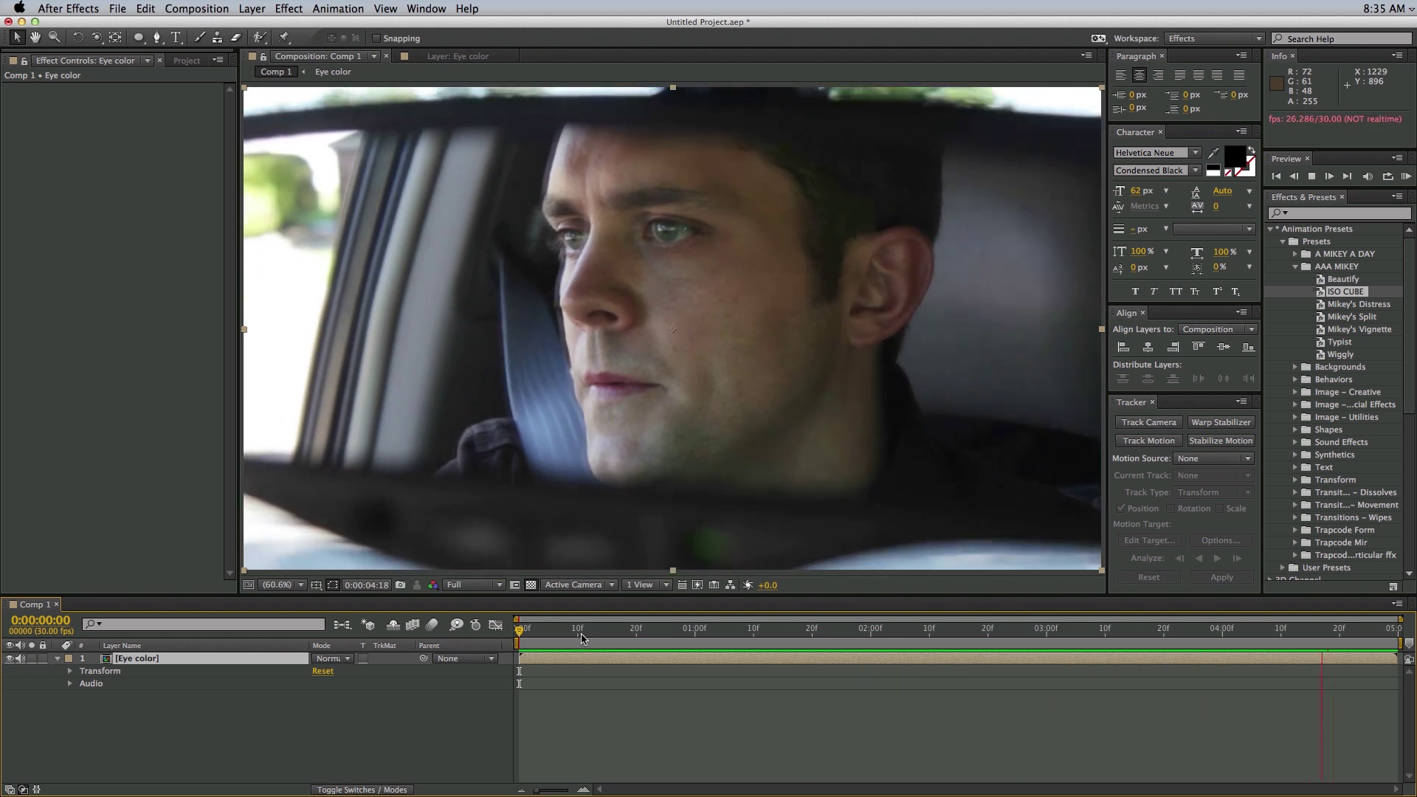
key("space")
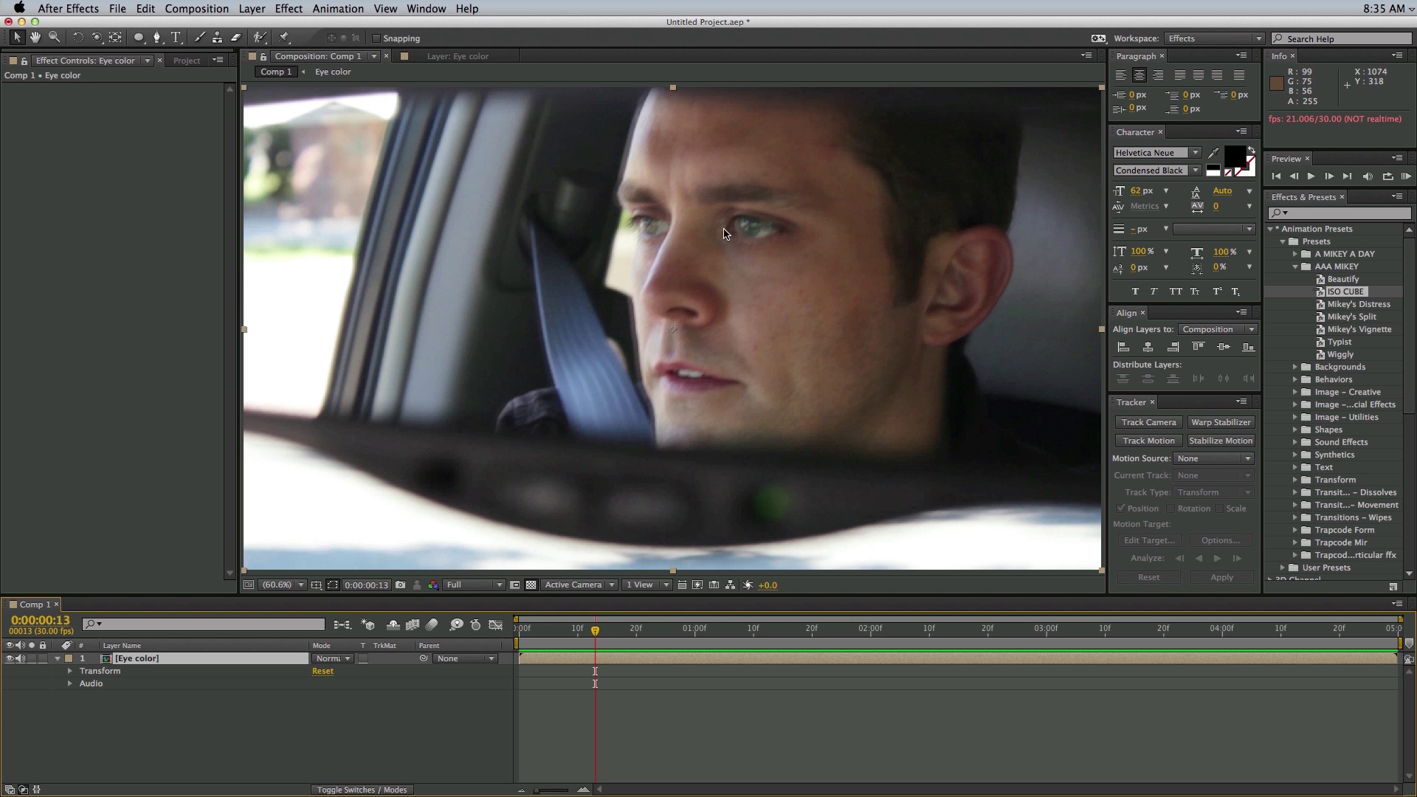
left_click_drag(595, 631, 518, 633)
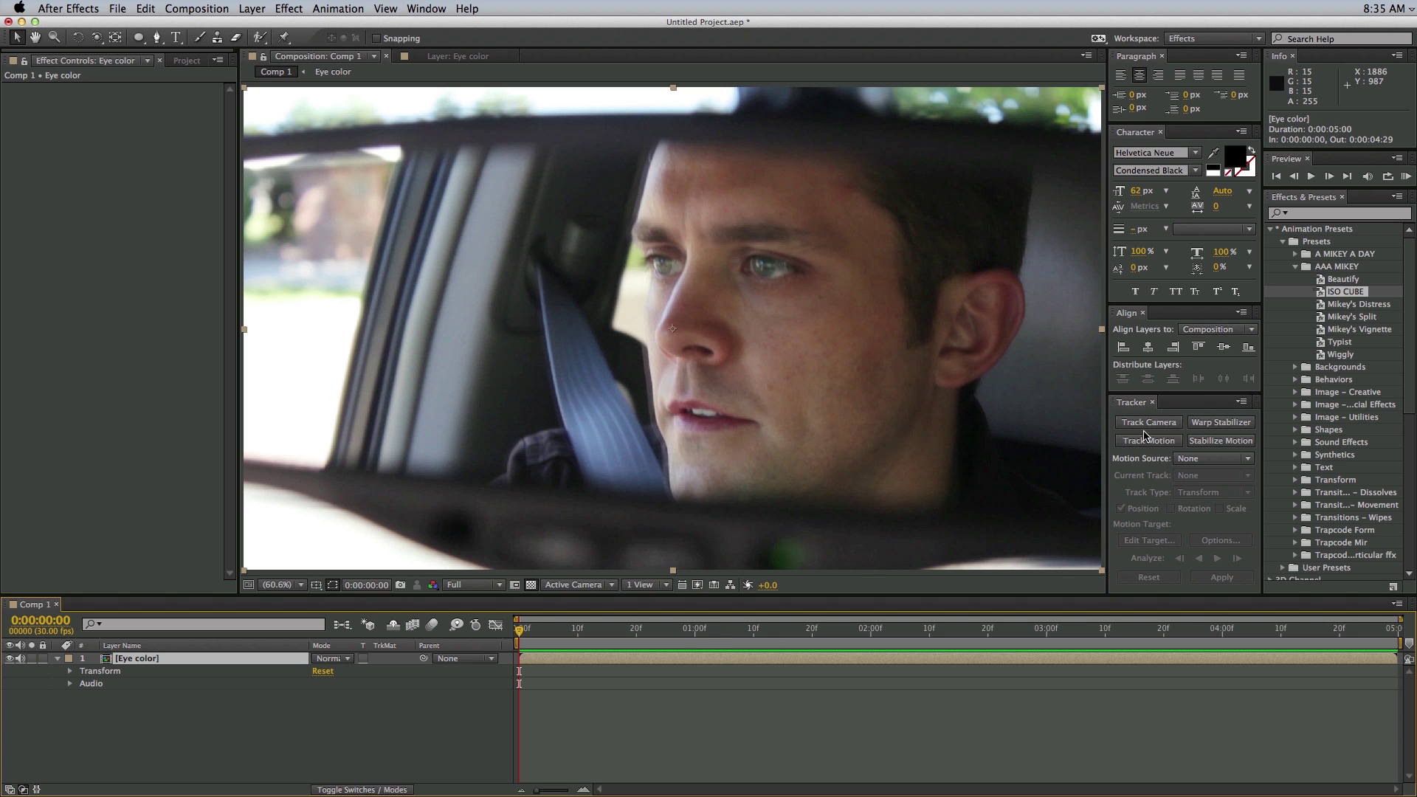
Step: Start a motion track at 200% with Track Point 1 on the iris and a much wider search region
left_click(1143, 442)
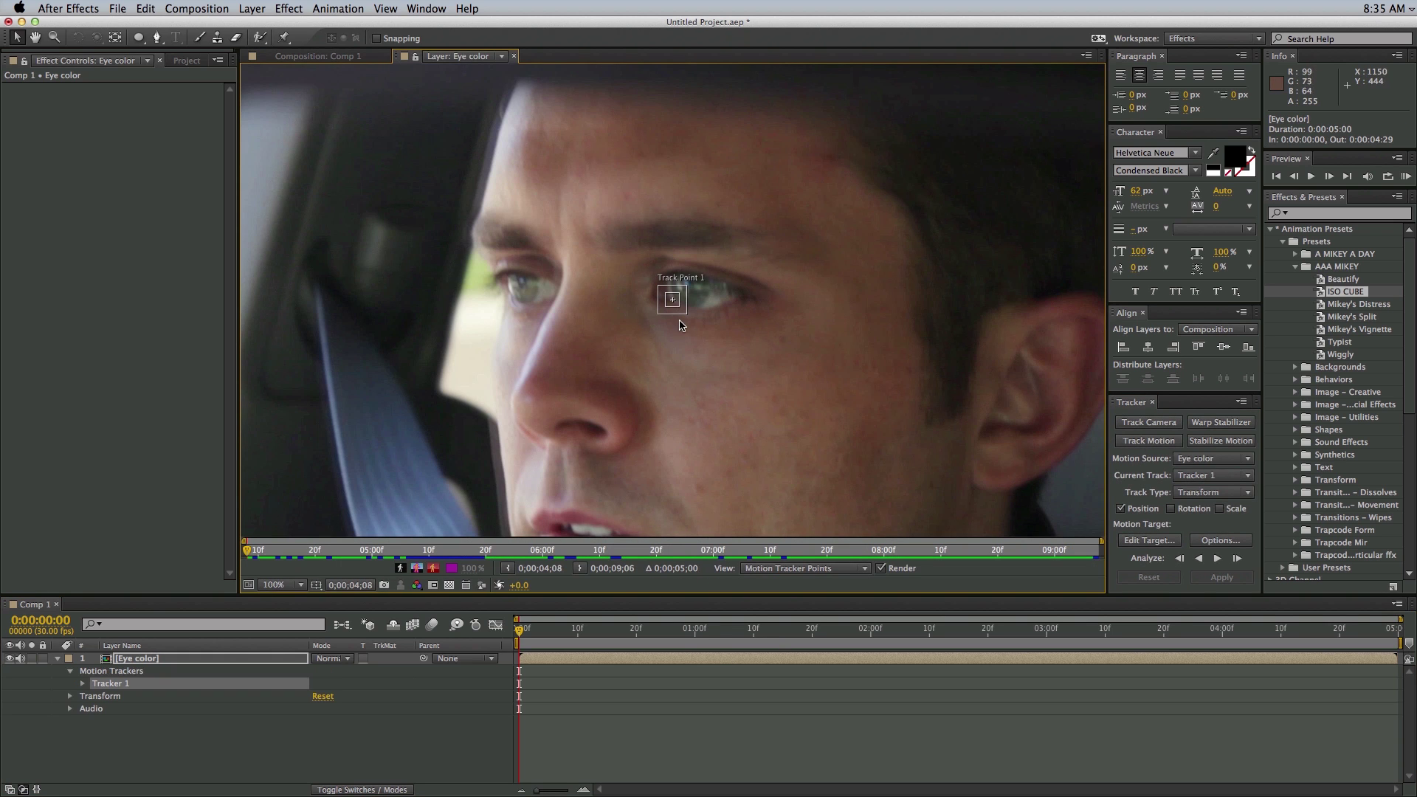
key("period")
key("period")
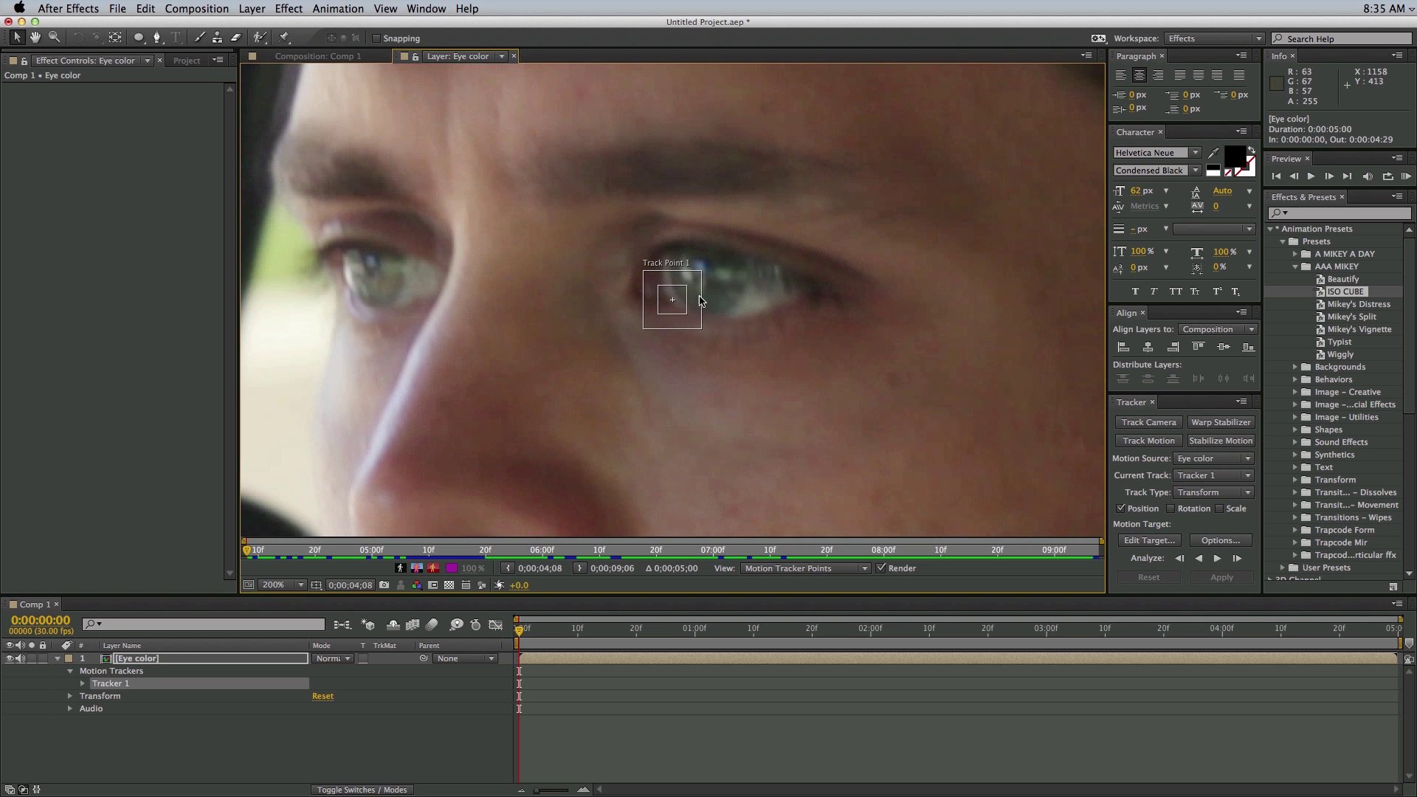
left_click(689, 316)
mouse_move(702, 329)
left_mouse_down()
mouse_move(1066, 476)
mouse_move(965, 449)
mouse_move(712, 336)
left_mouse_up()
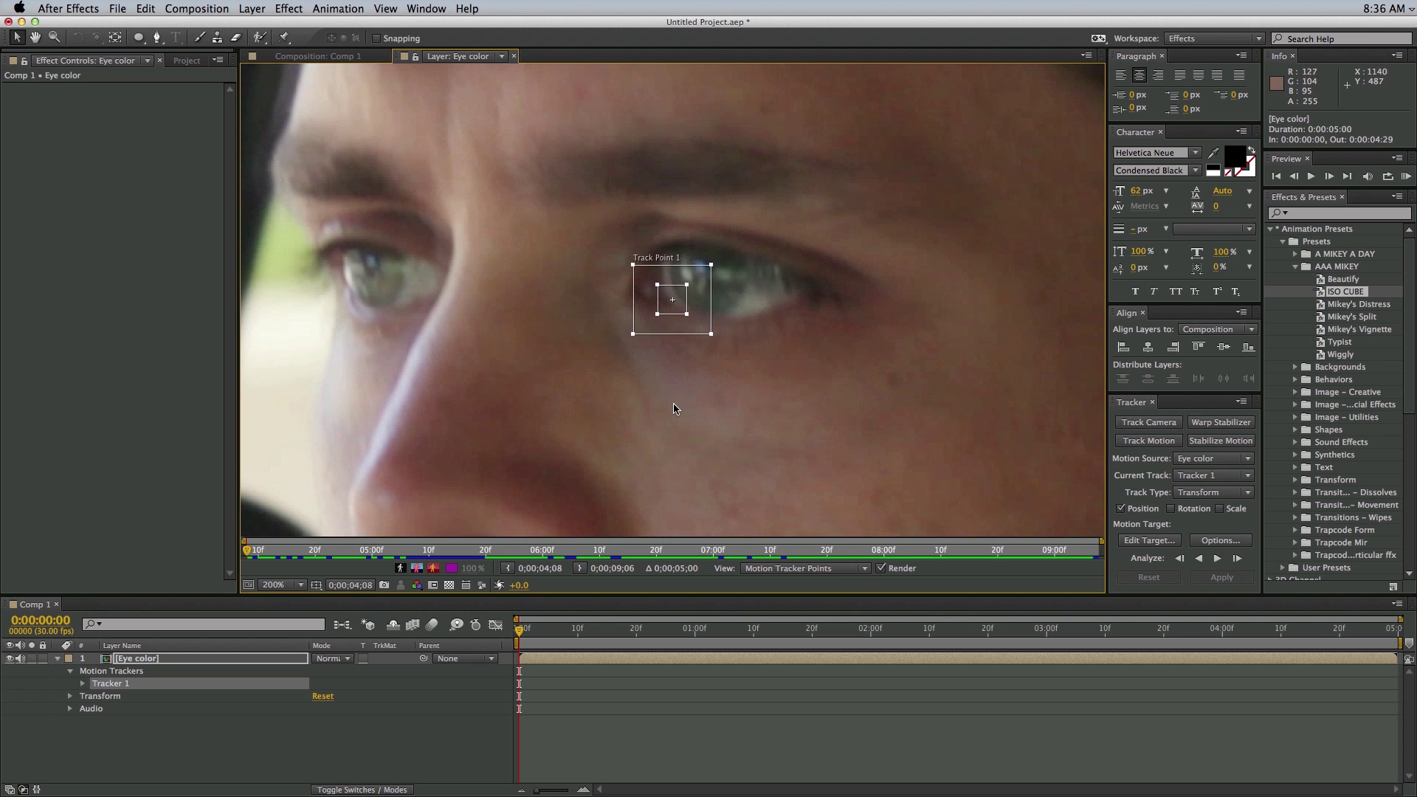
left_click_drag(711, 333, 732, 301)
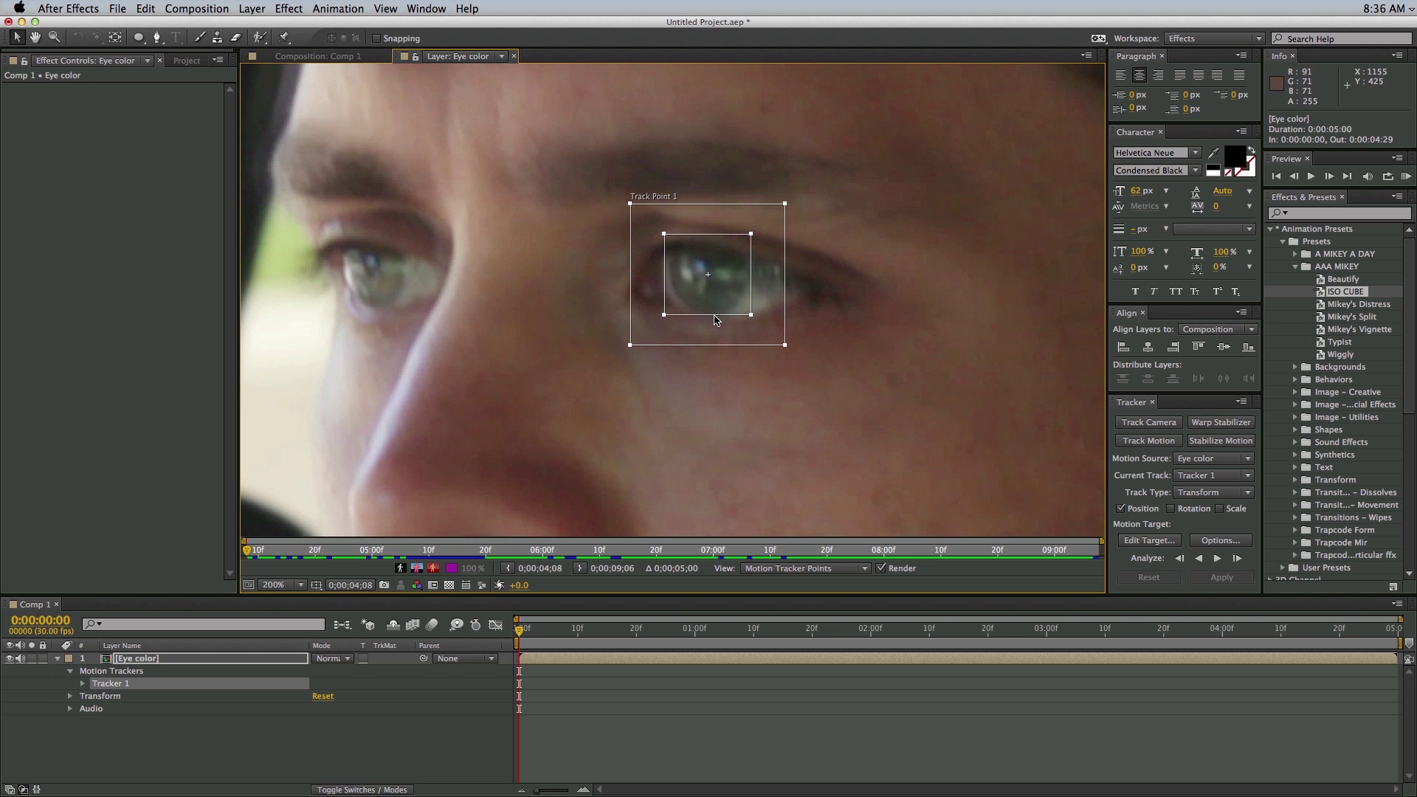
left_click_drag(726, 298, 726, 296)
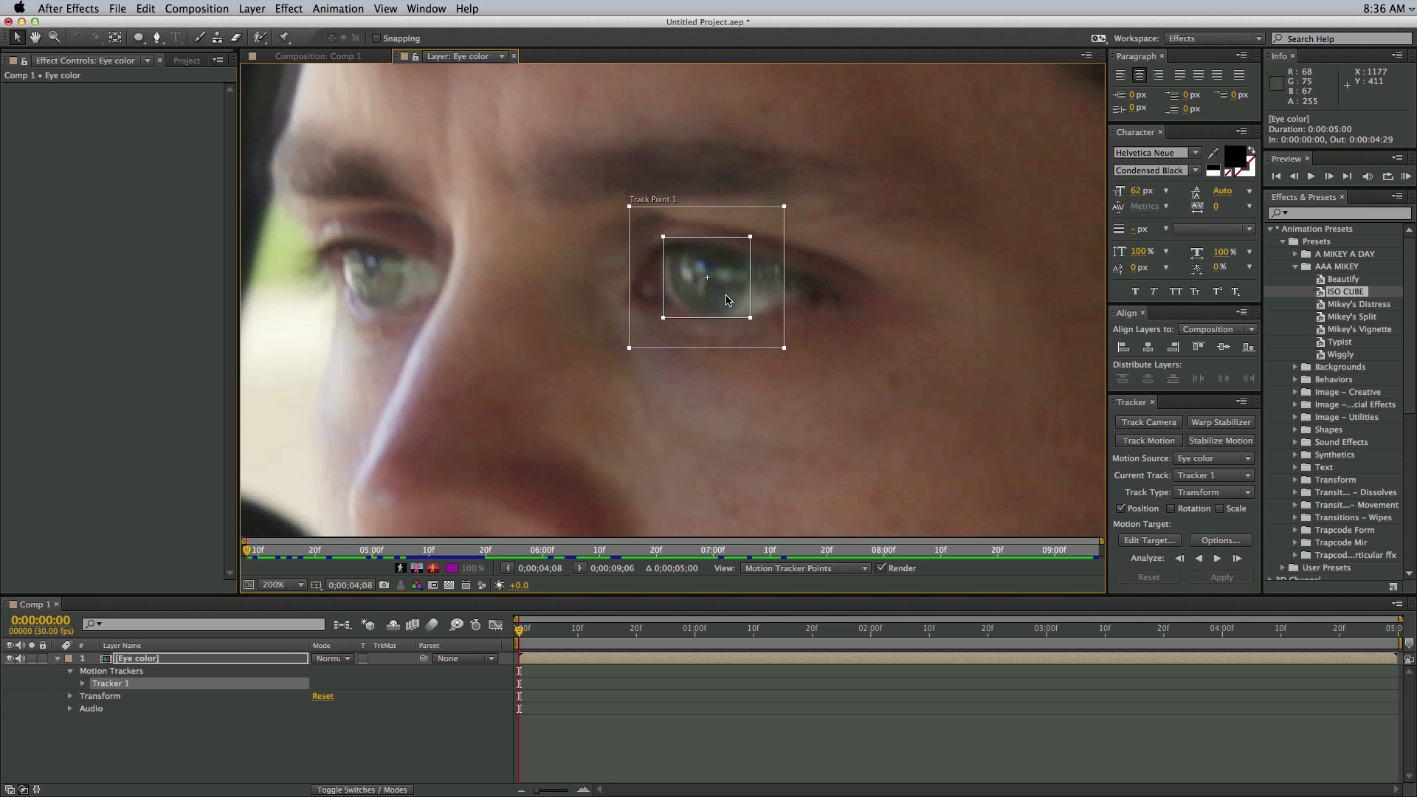
left_click_drag(784, 349, 938, 429)
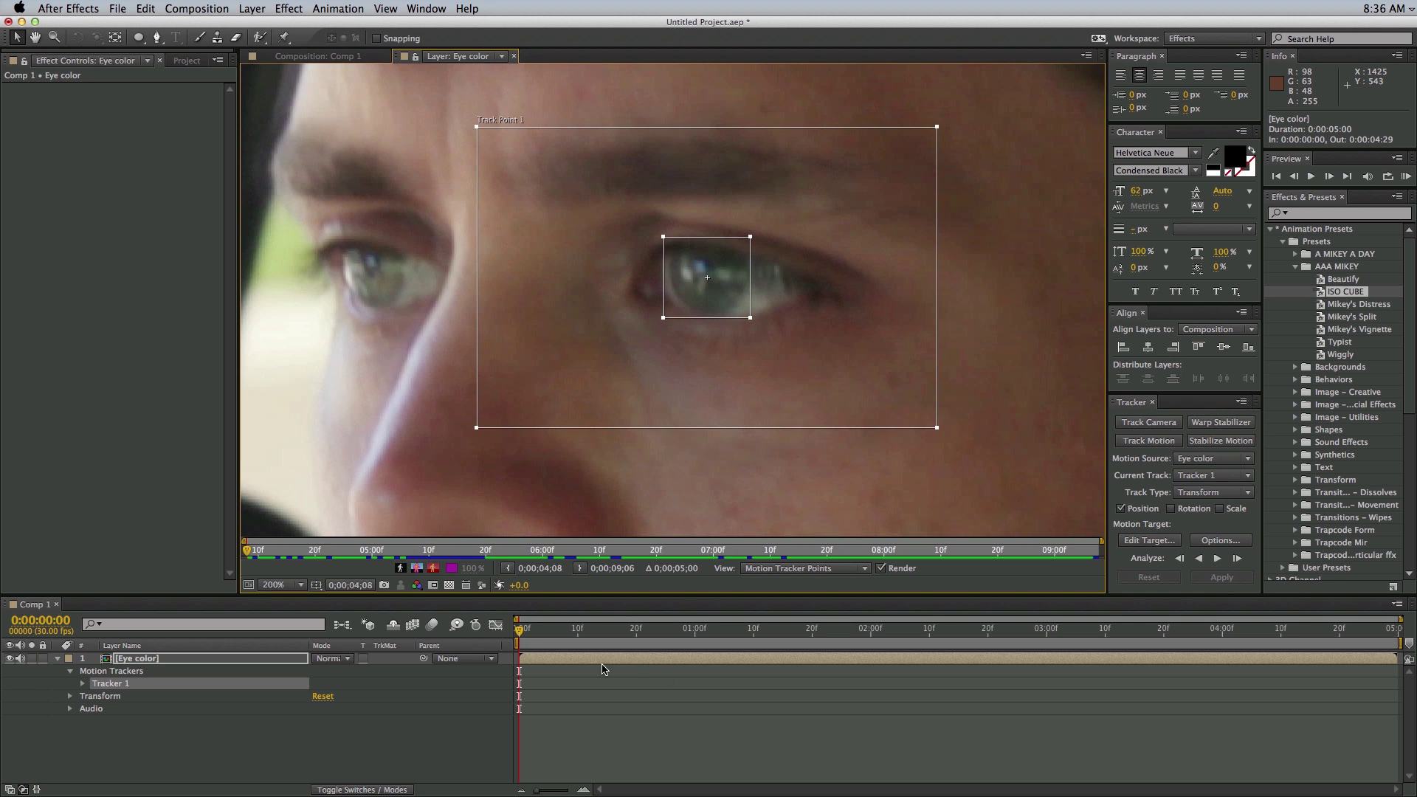
left_click(516, 633)
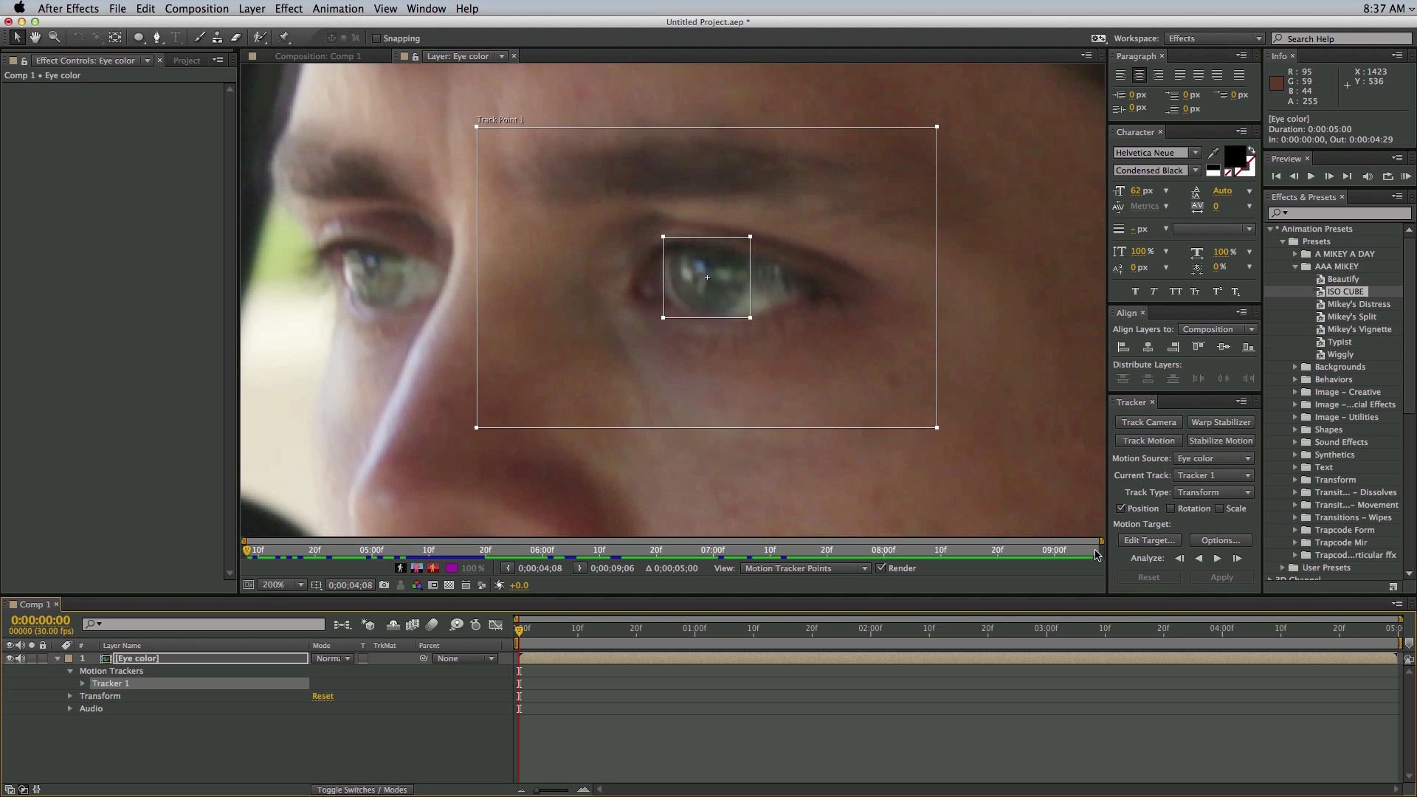
Step: Analyze Tracker 1 forward, keeping the iris locked through the first 25 frames
left_click(1219, 559)
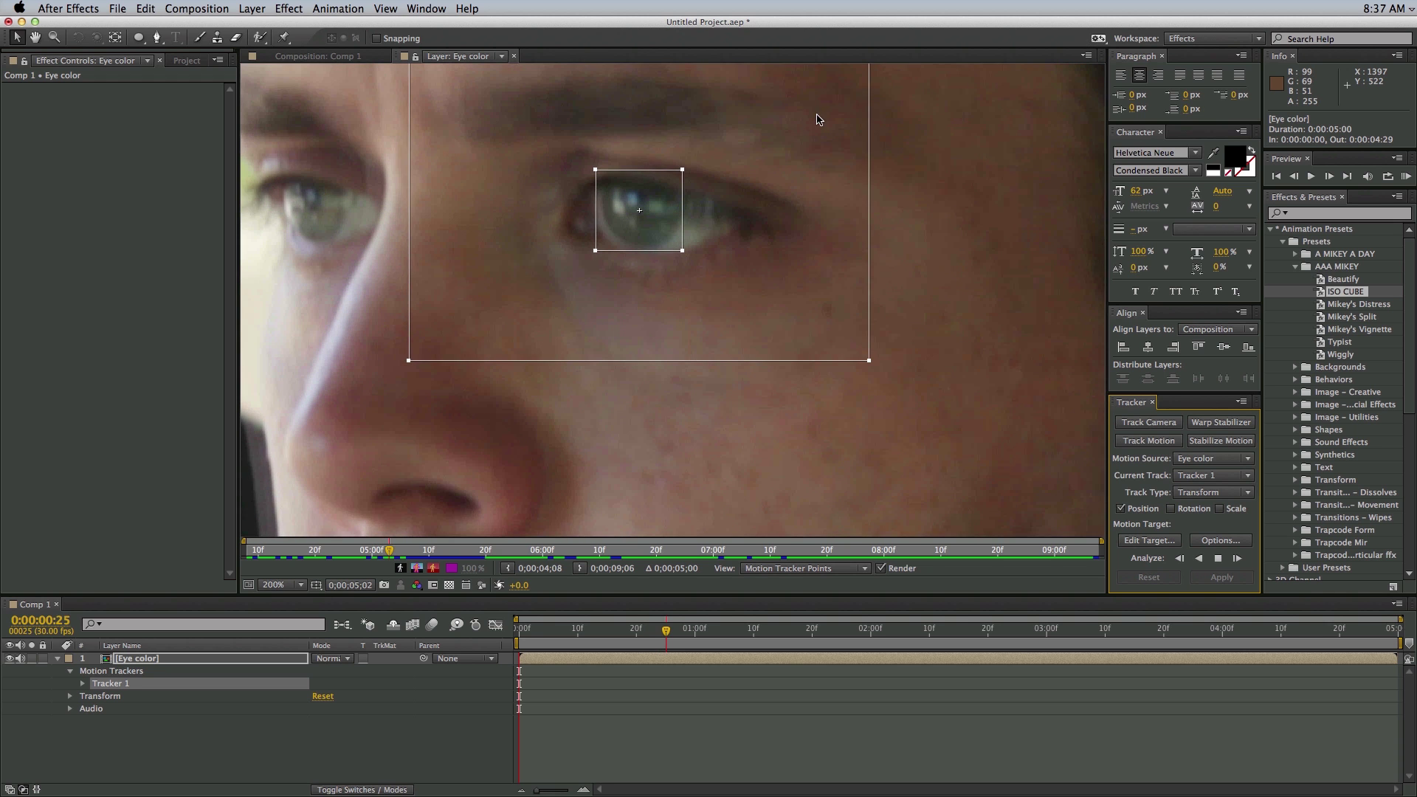
Step: Stop analysis at frame 27, return to 100%, shrink the search region at 1:07 and resume
key("Escape")
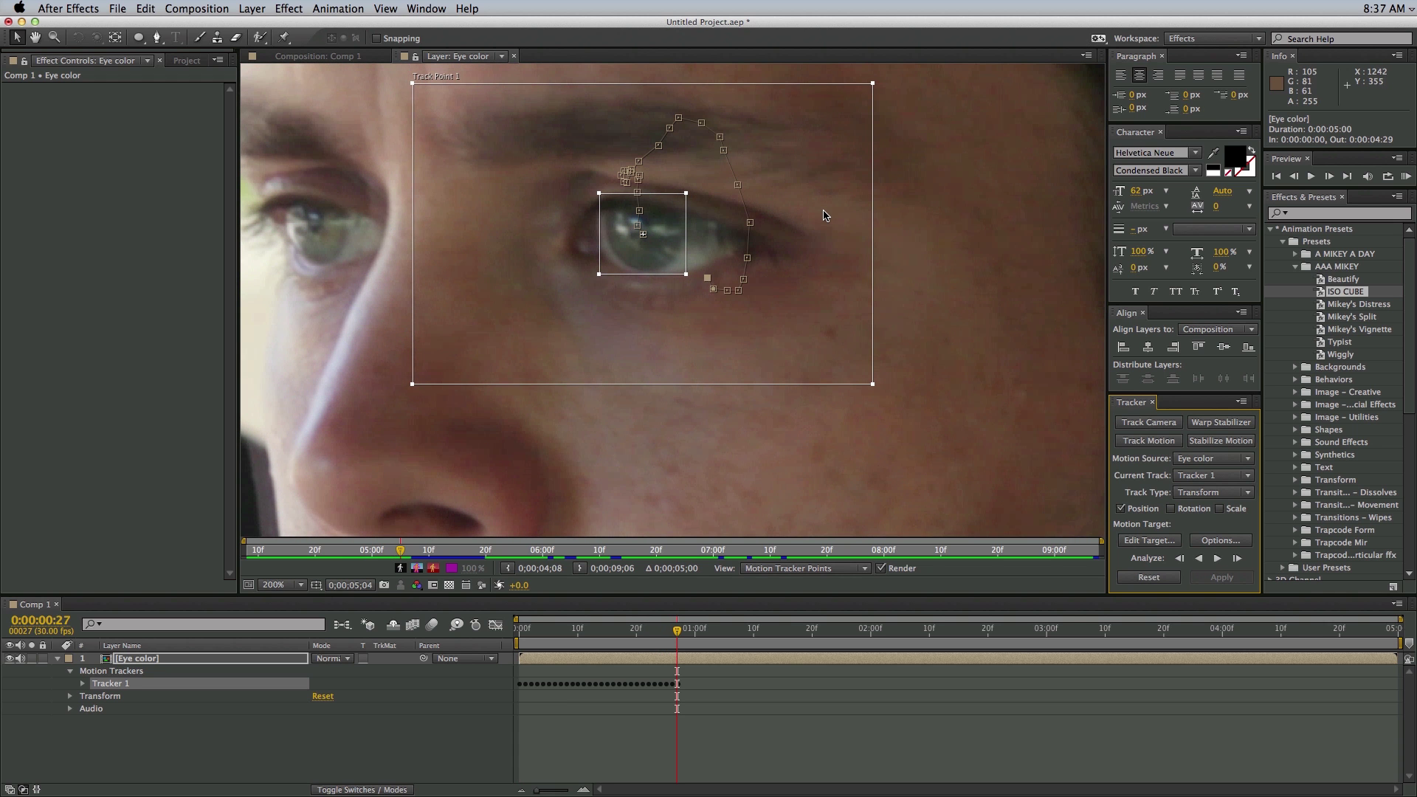
key("comma")
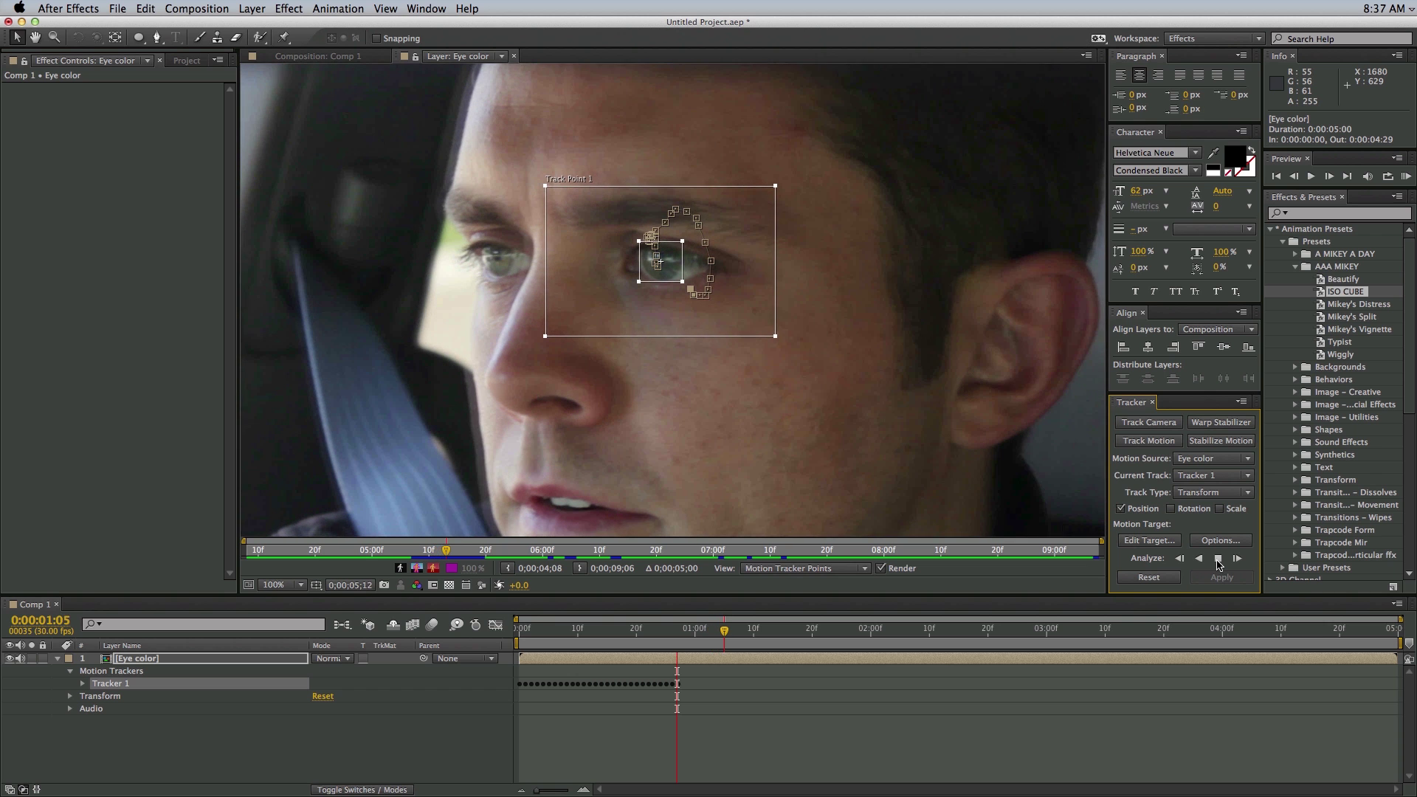
left_click(1218, 560)
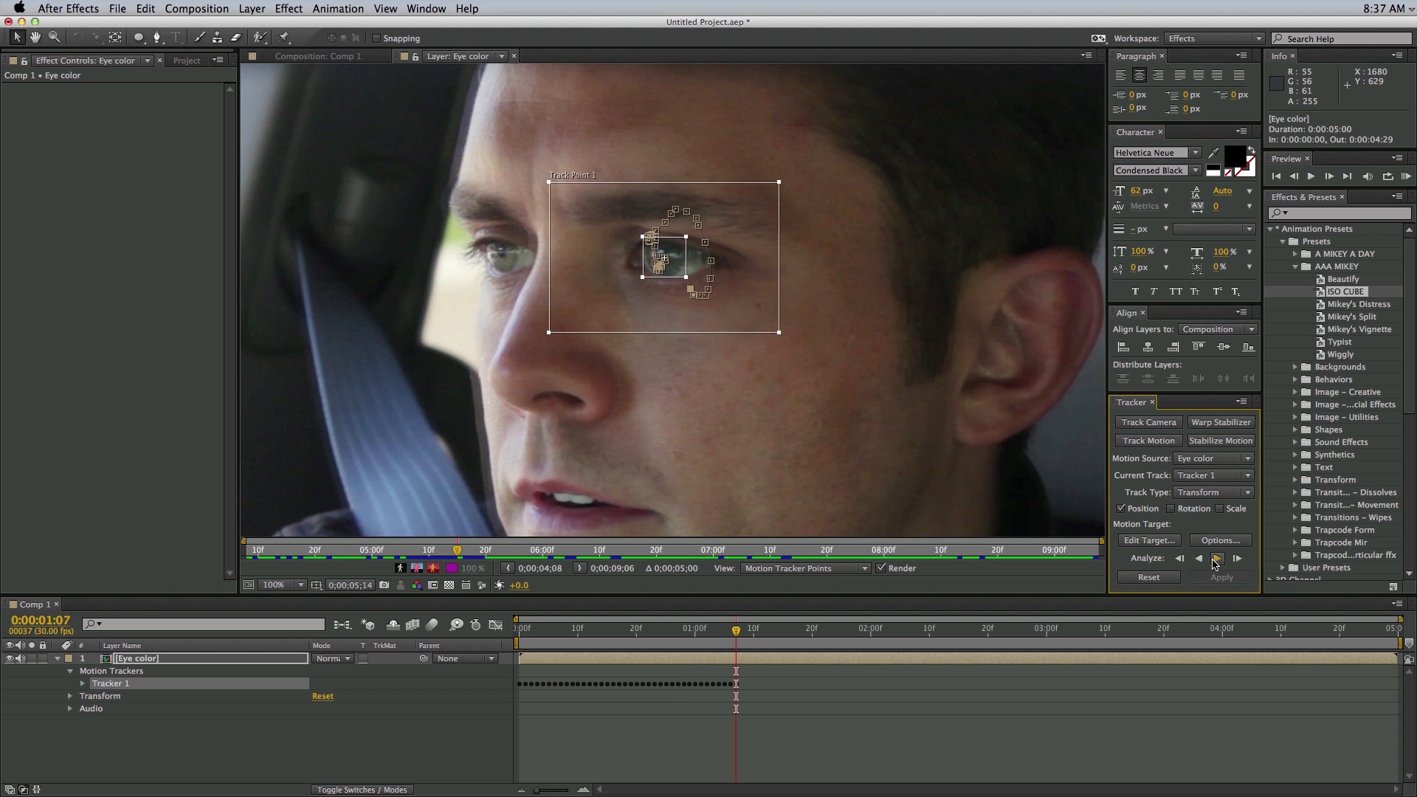
left_click_drag(780, 337, 735, 313)
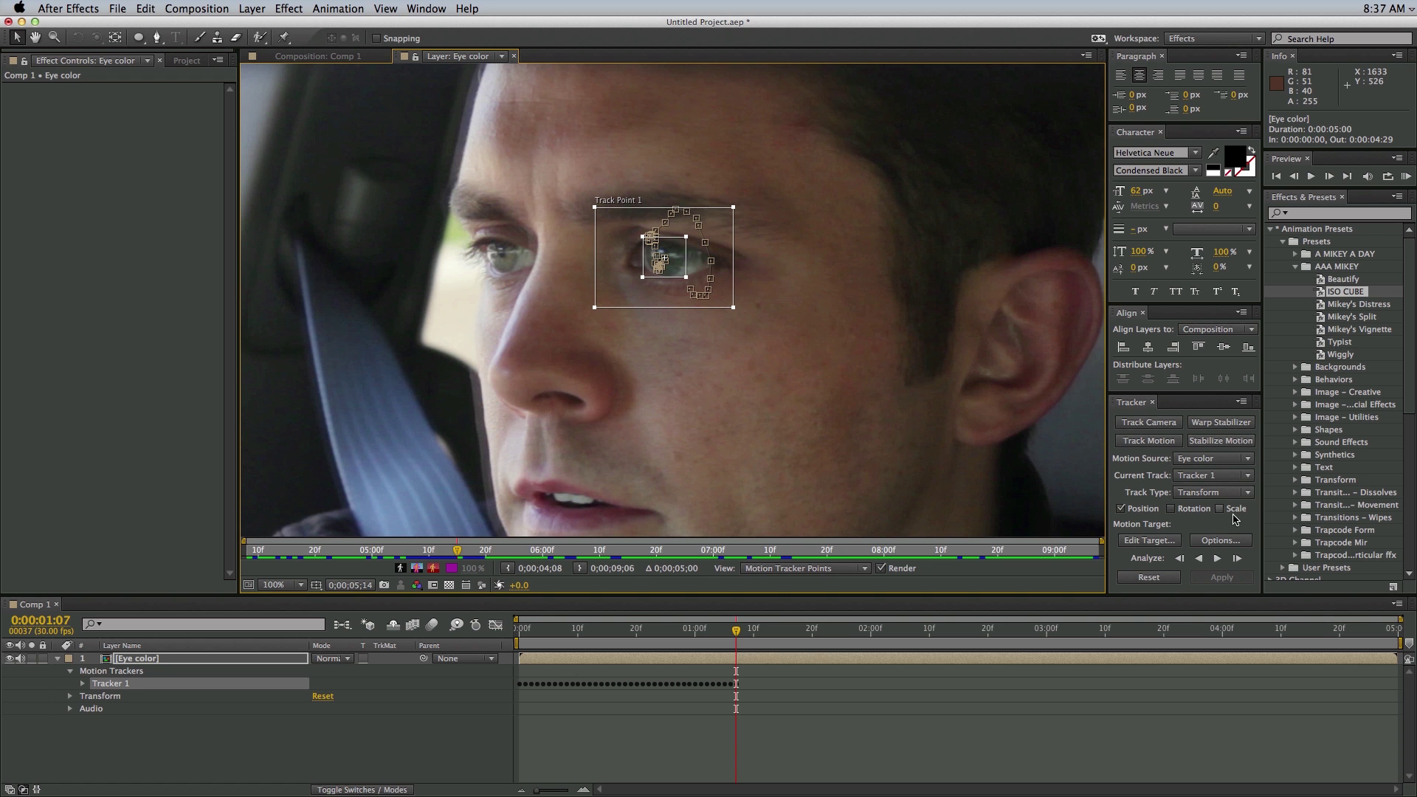
left_click(1236, 558)
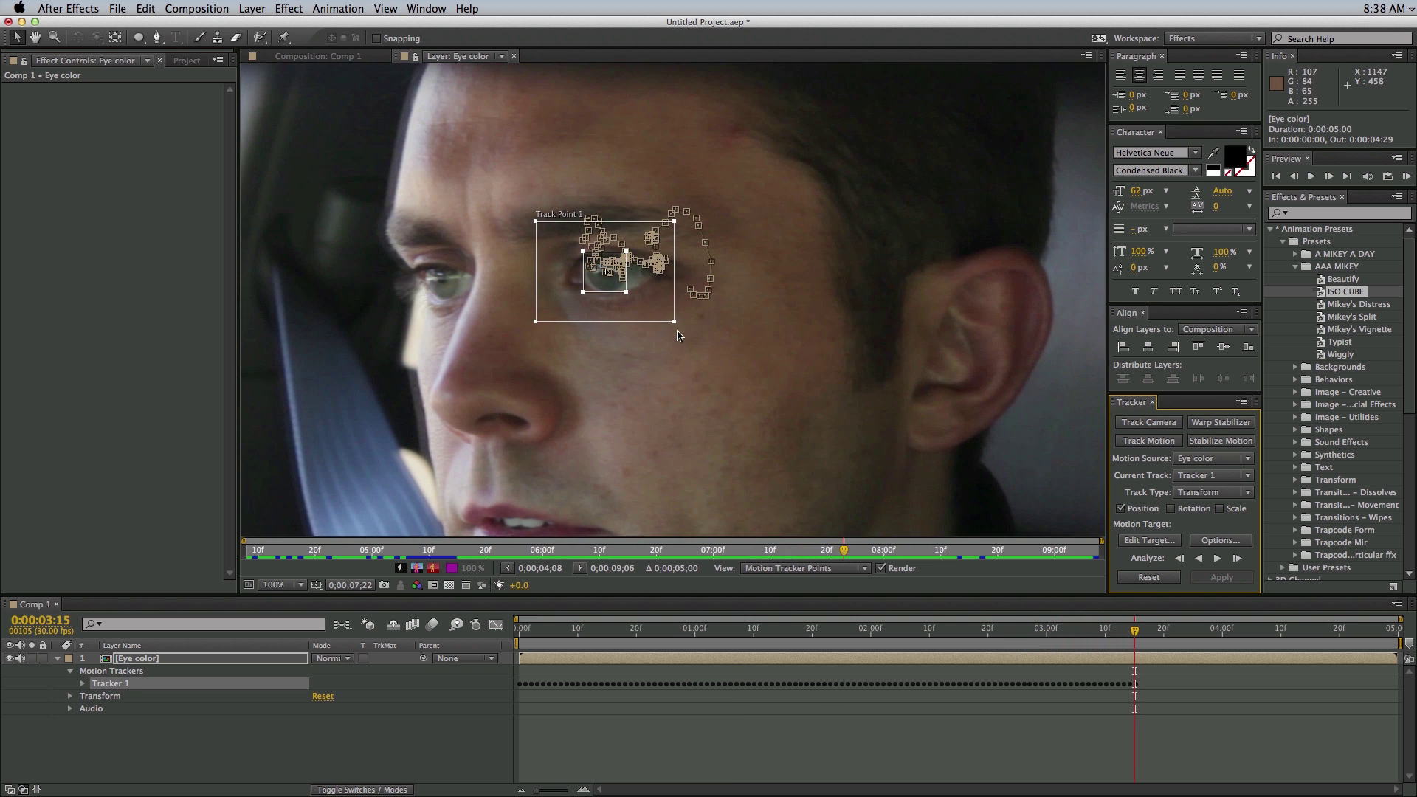
Step: Fix drift at 3:28 and 4:06 by resizing the search region, tracking through to 4:28
left_click(1217, 558)
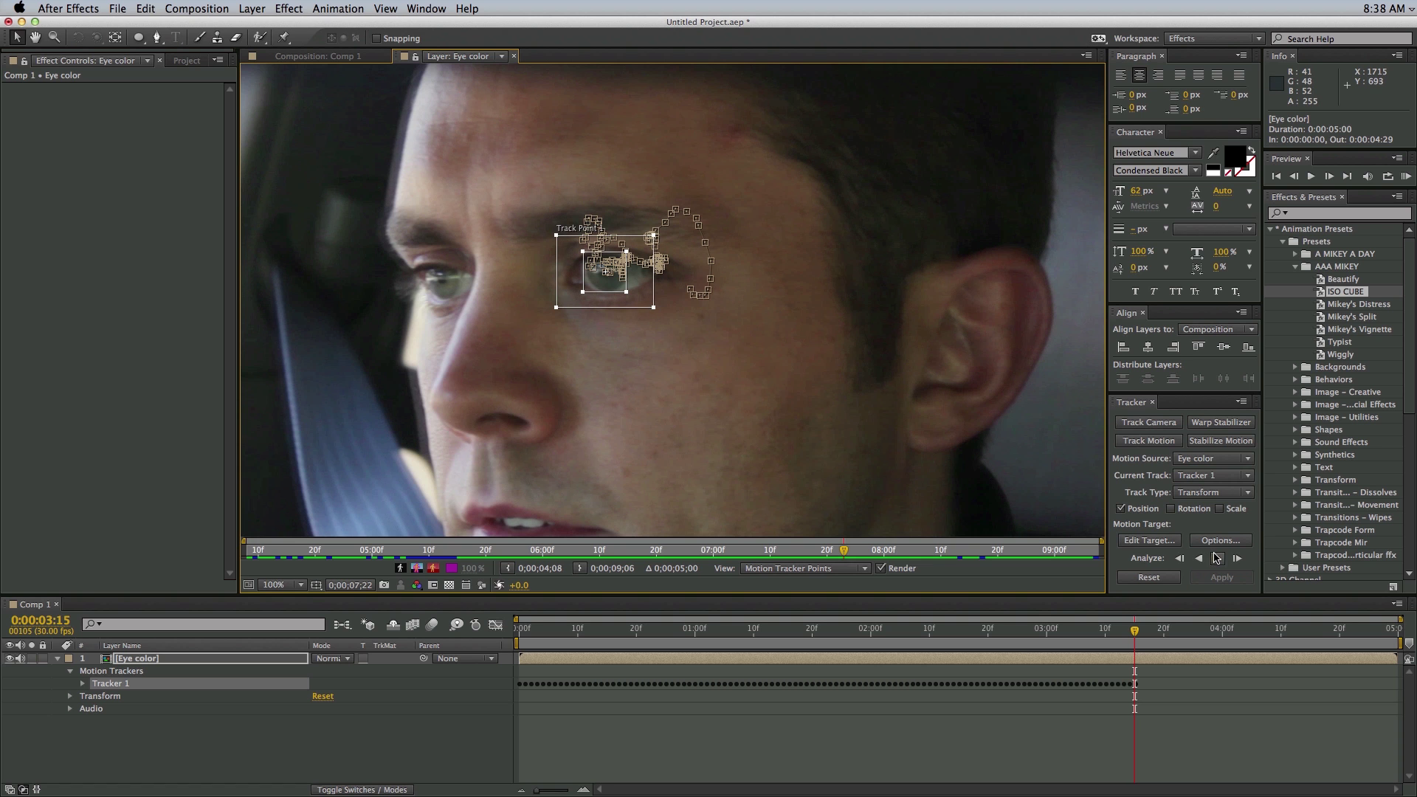
left_click(1218, 558)
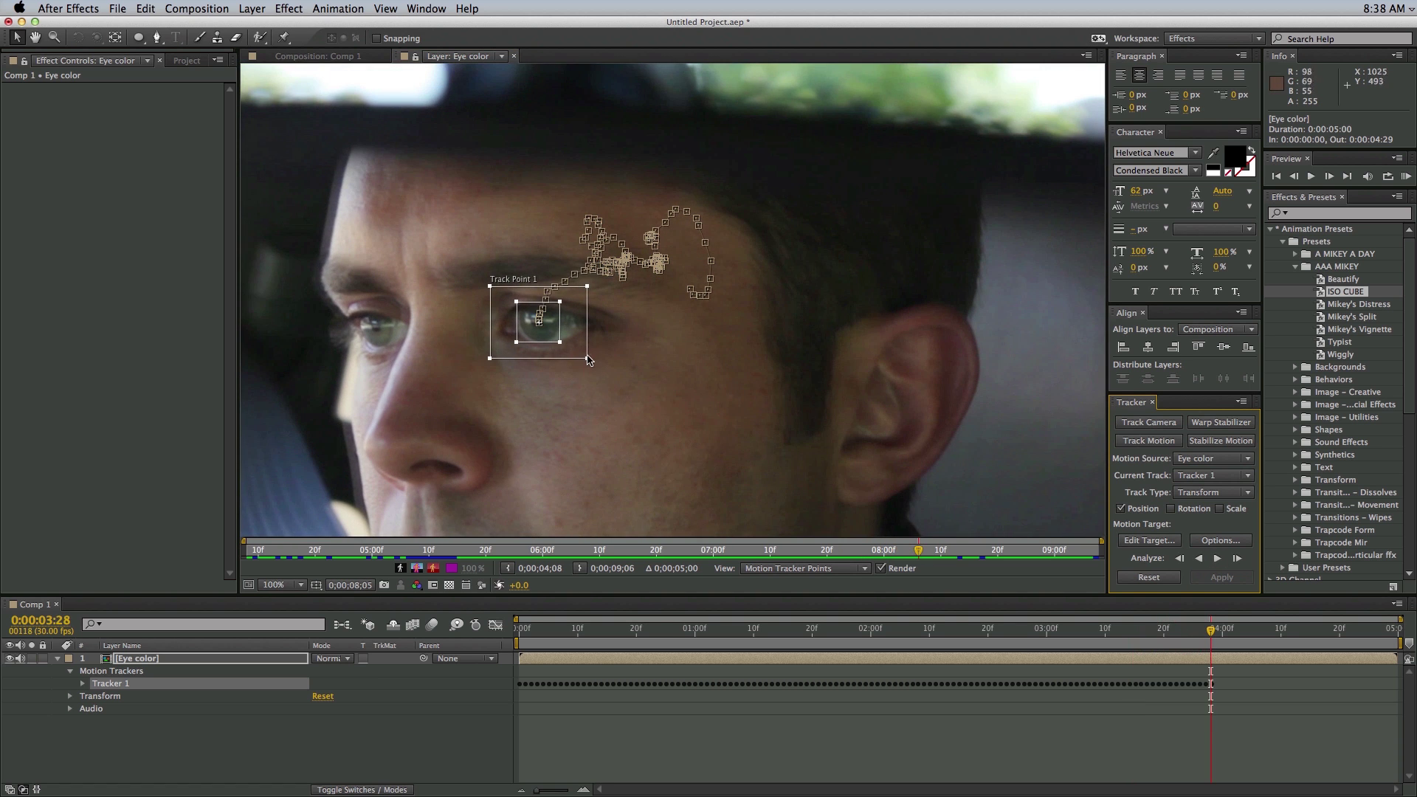
left_click_drag(587, 360, 633, 386)
left_click(1215, 559)
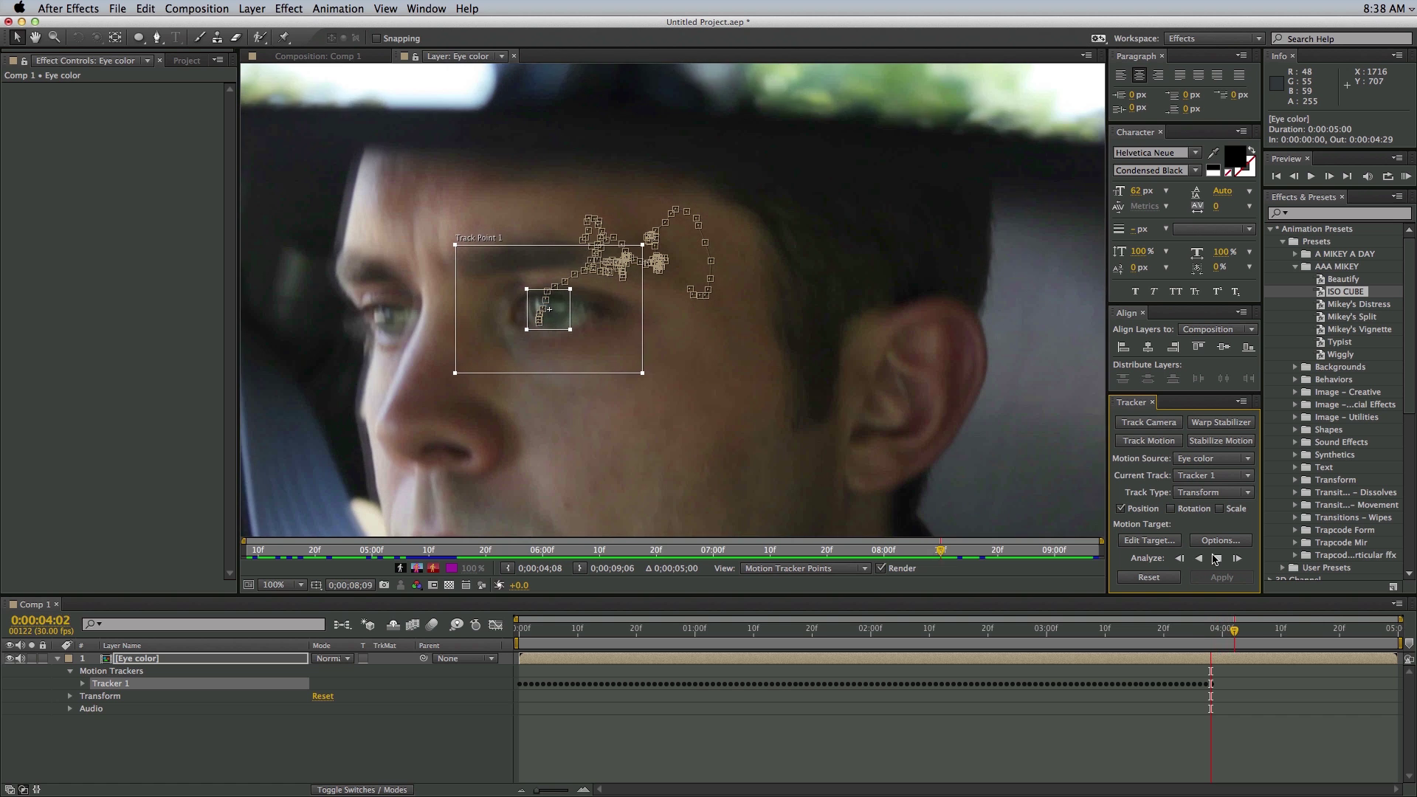
left_click(1215, 559)
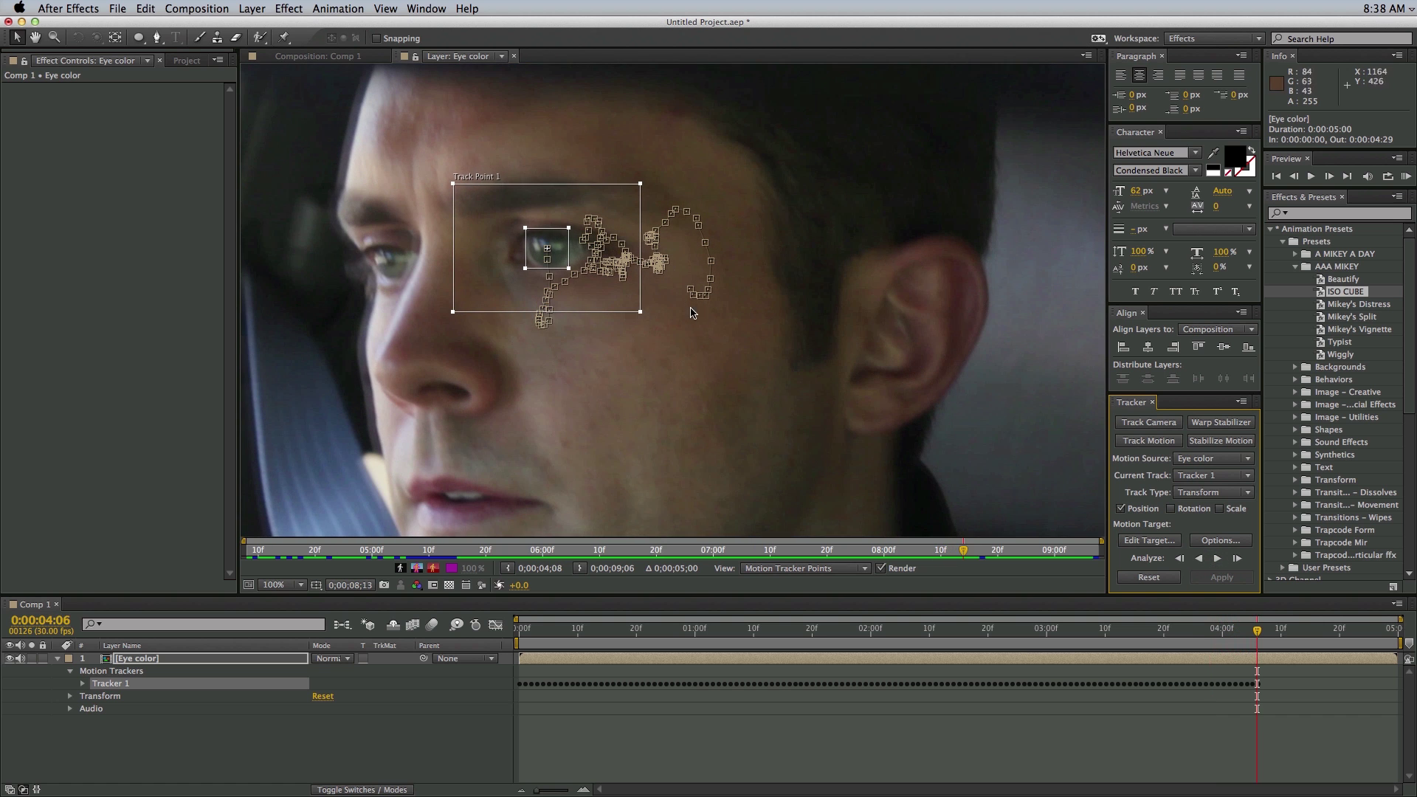
left_click_drag(640, 311, 598, 287)
left_click(1218, 559)
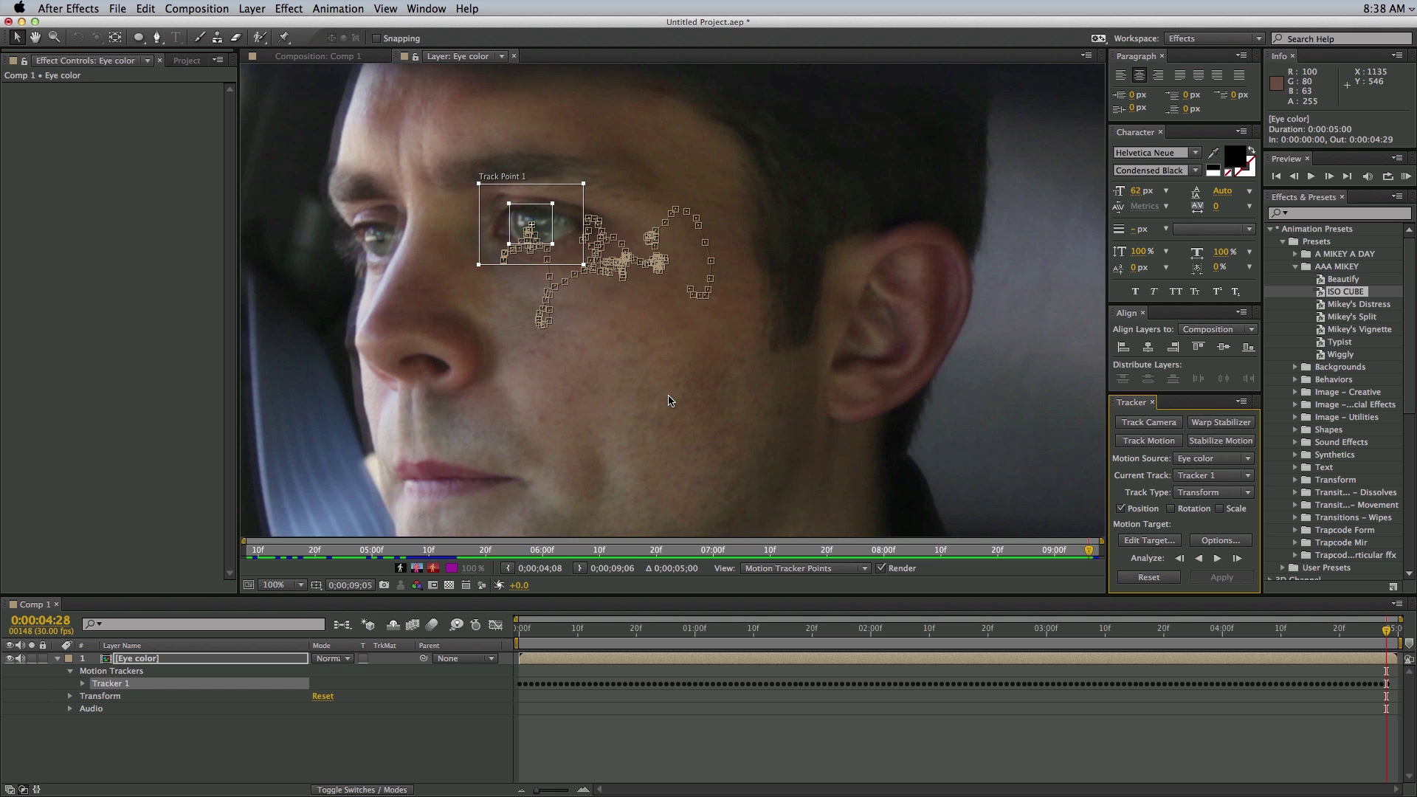
left_click(253, 10)
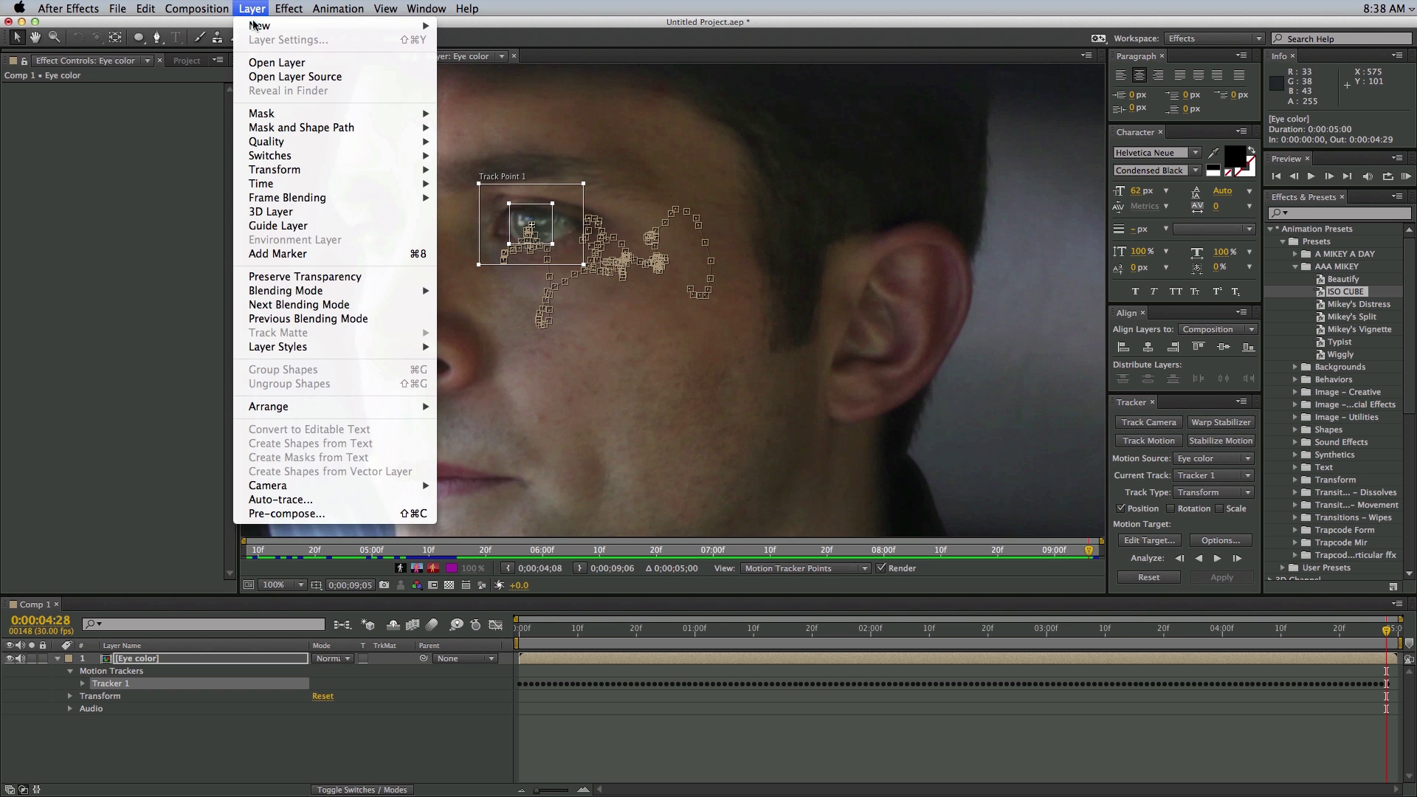
Step: Add Null 1 as Tracker 1's motion target and apply the track in X and Y
mouse_move(256, 28)
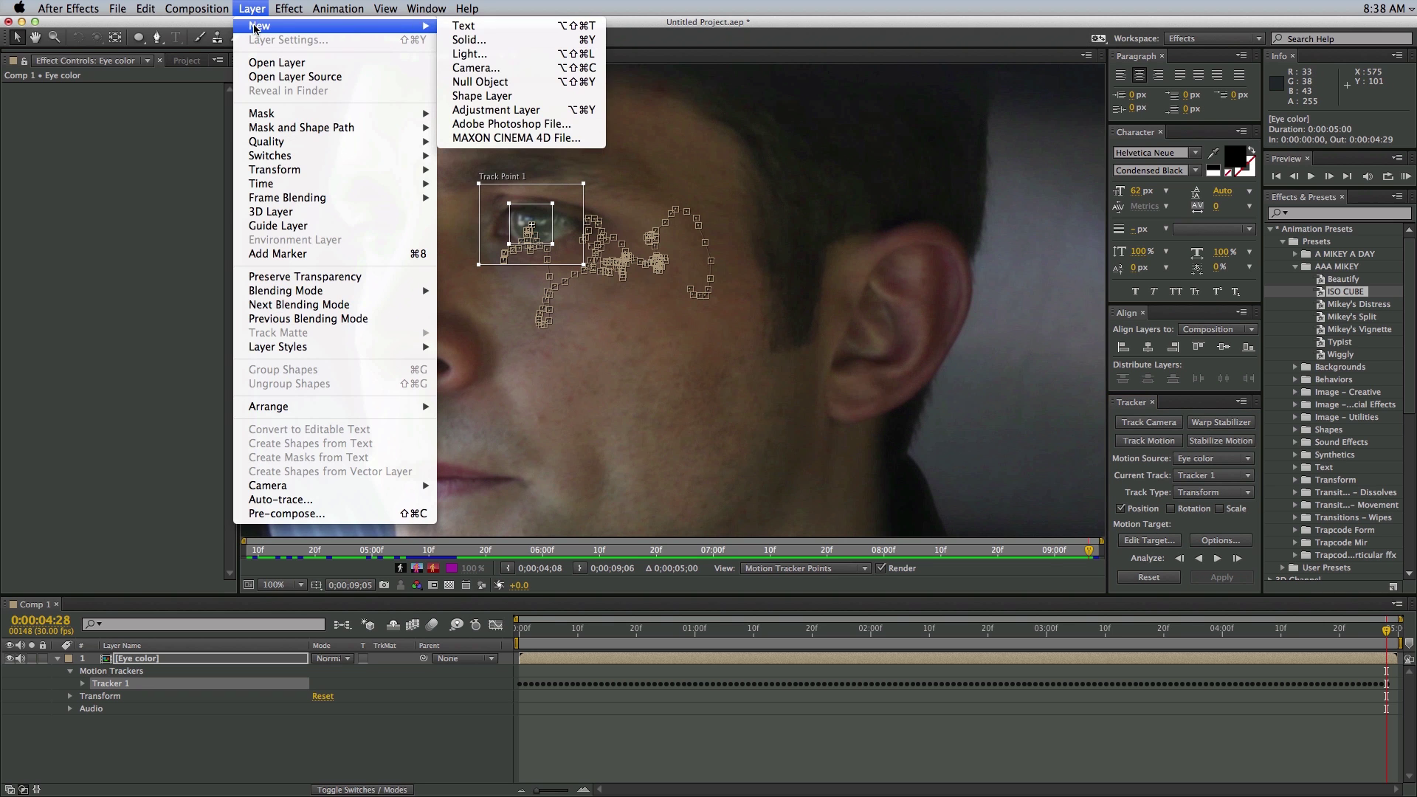
left_click(480, 81)
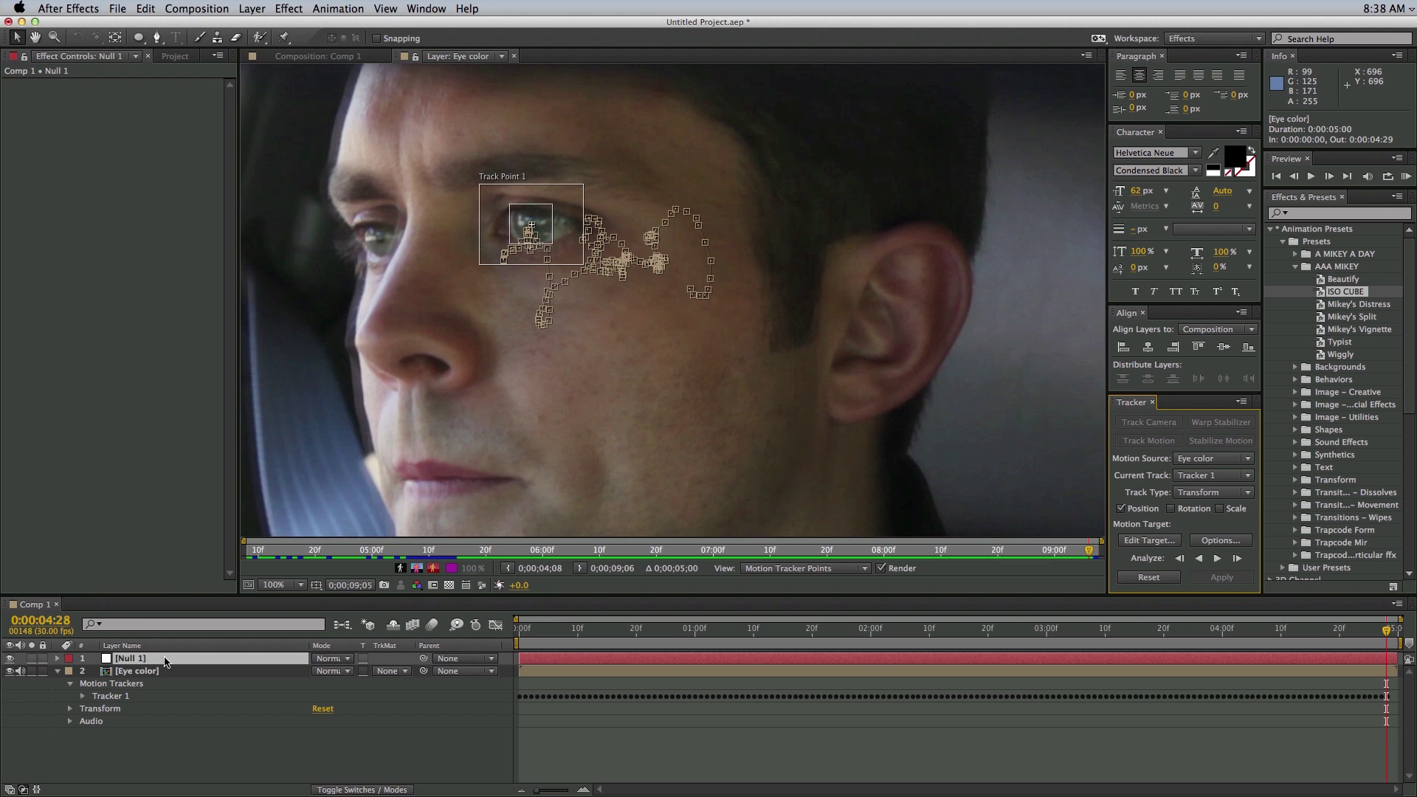
left_click(1167, 544)
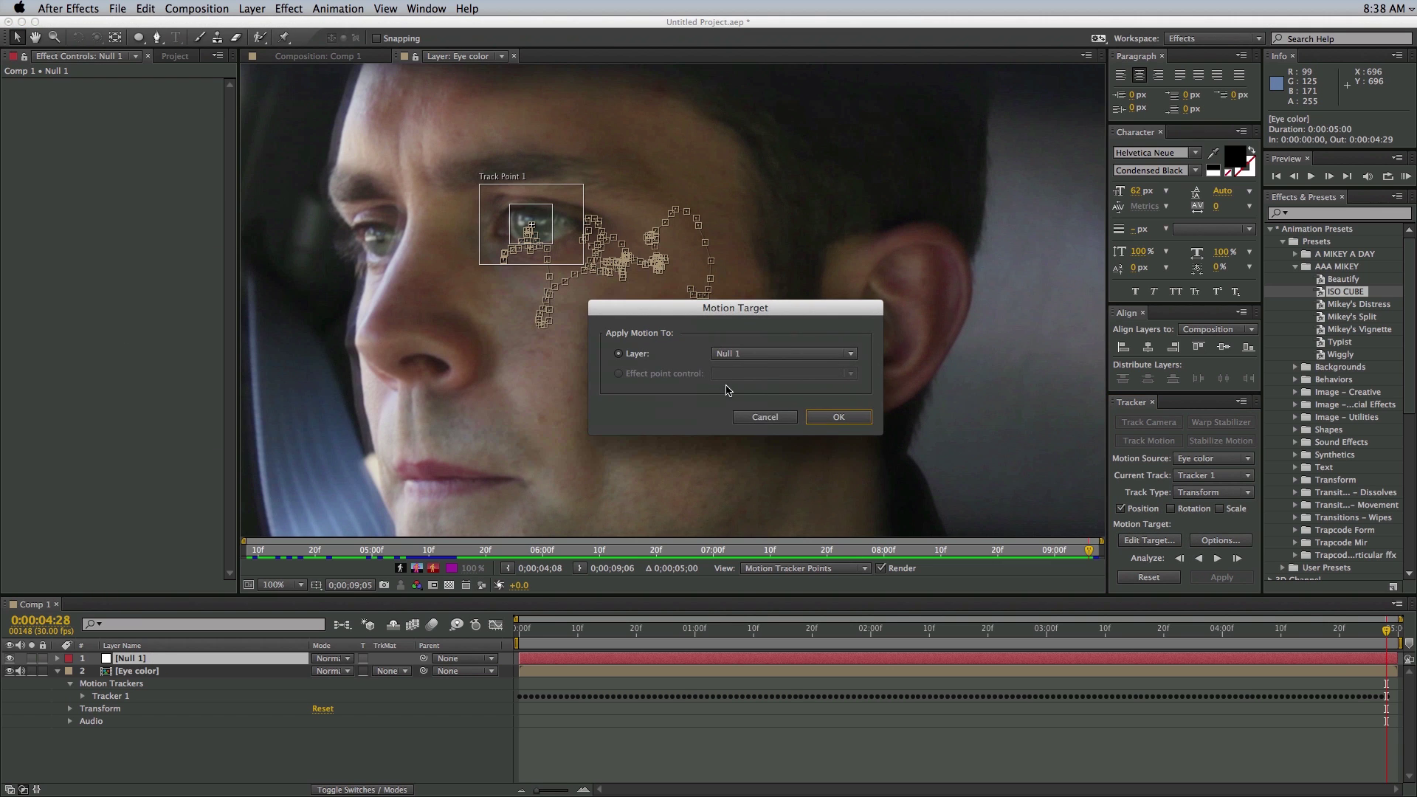
left_click(774, 354)
left_click(736, 368)
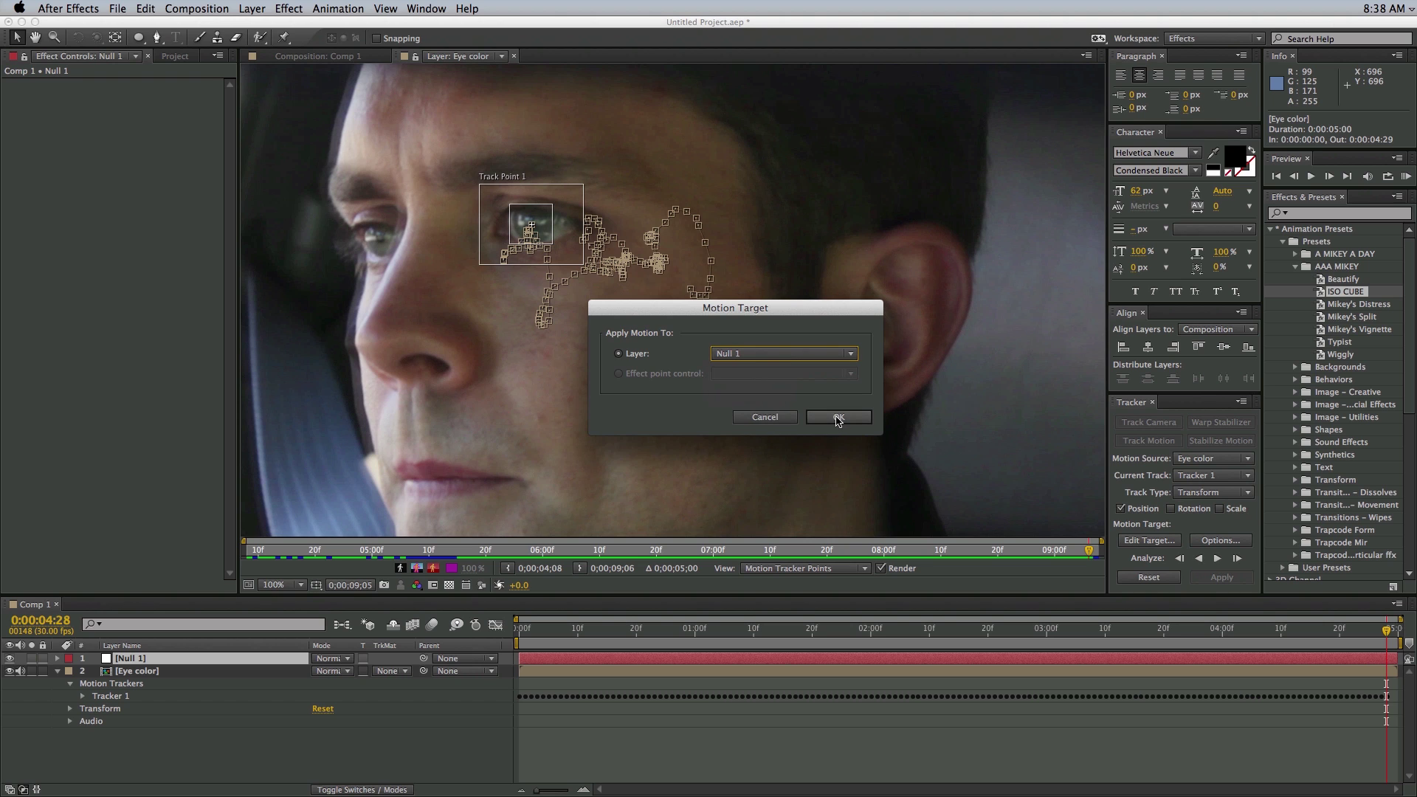
left_click(832, 428)
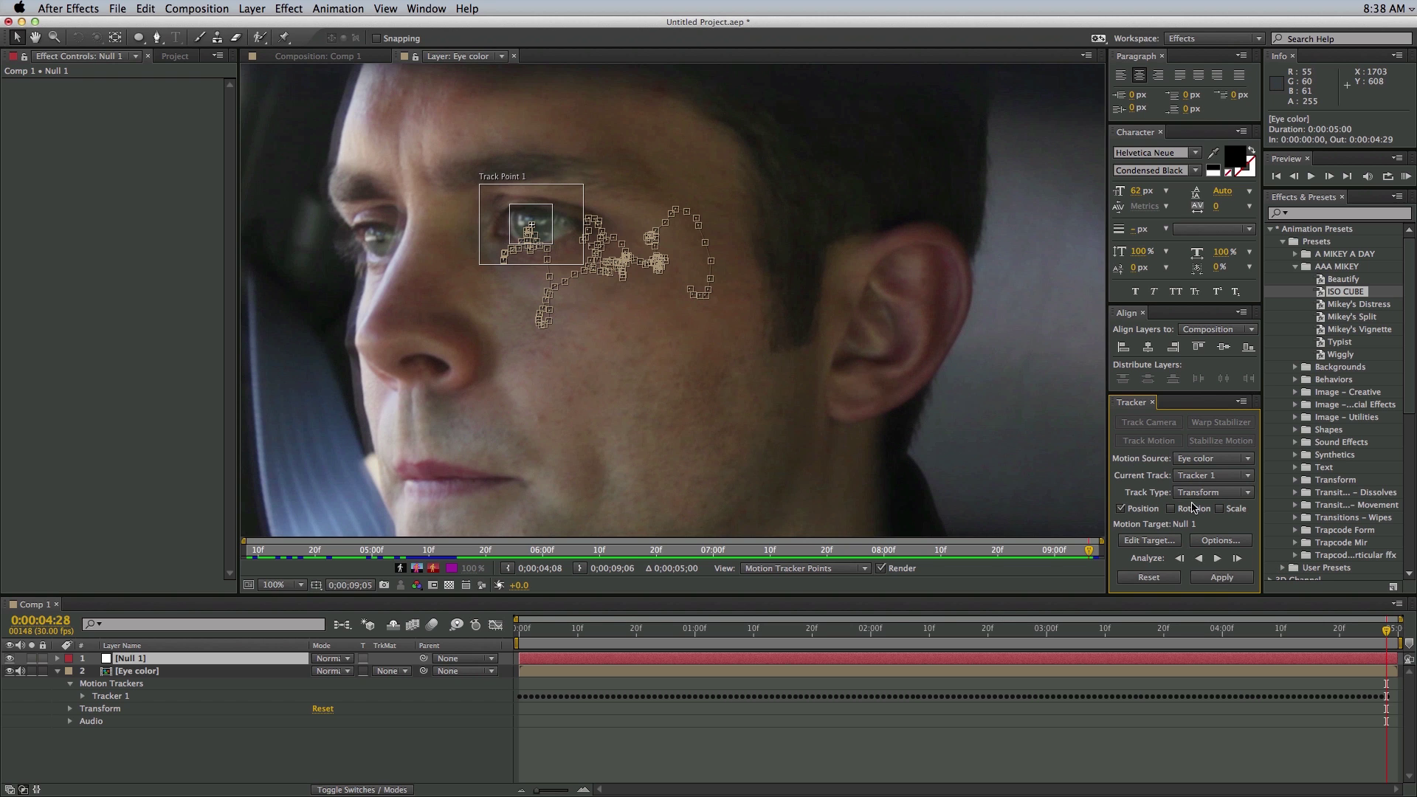
left_click(1217, 578)
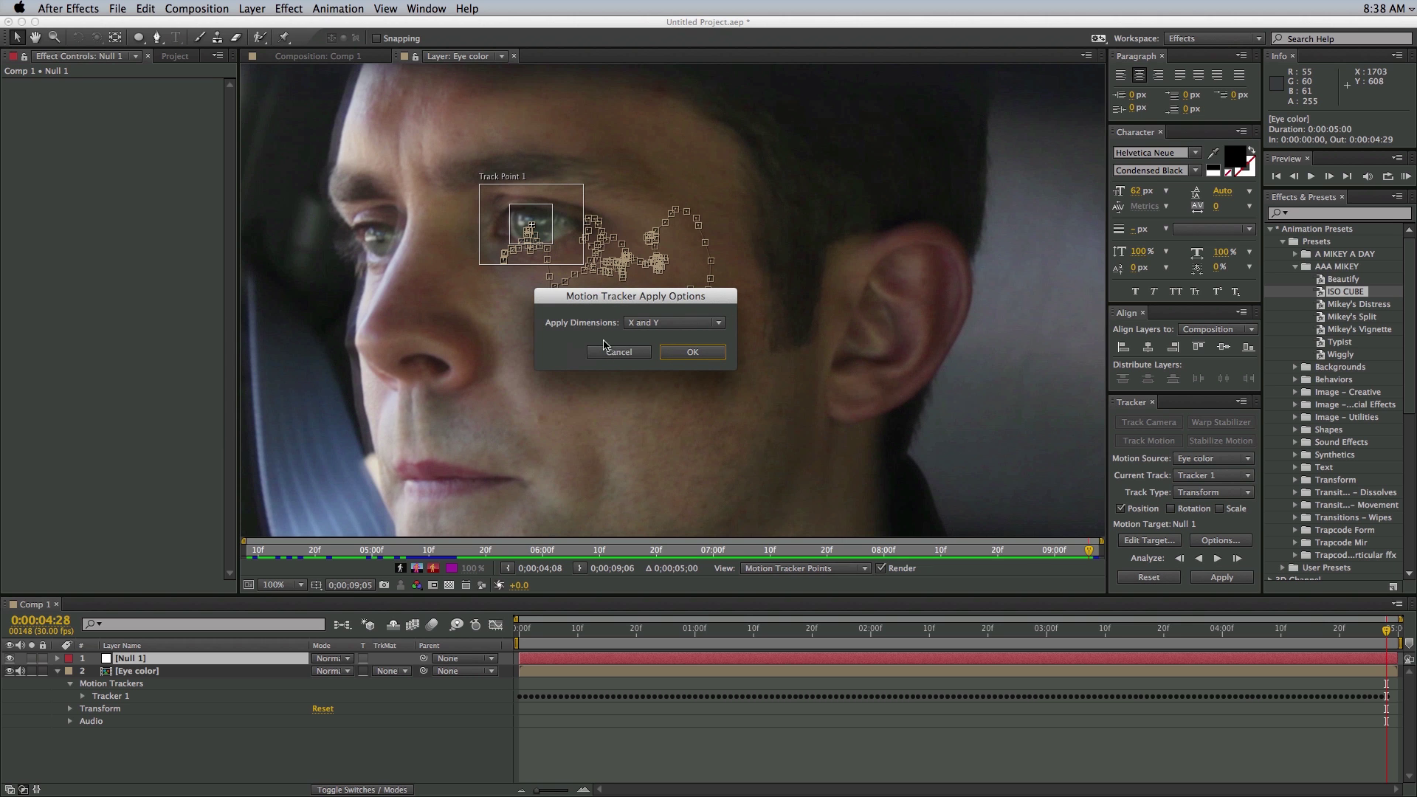
left_click(684, 351)
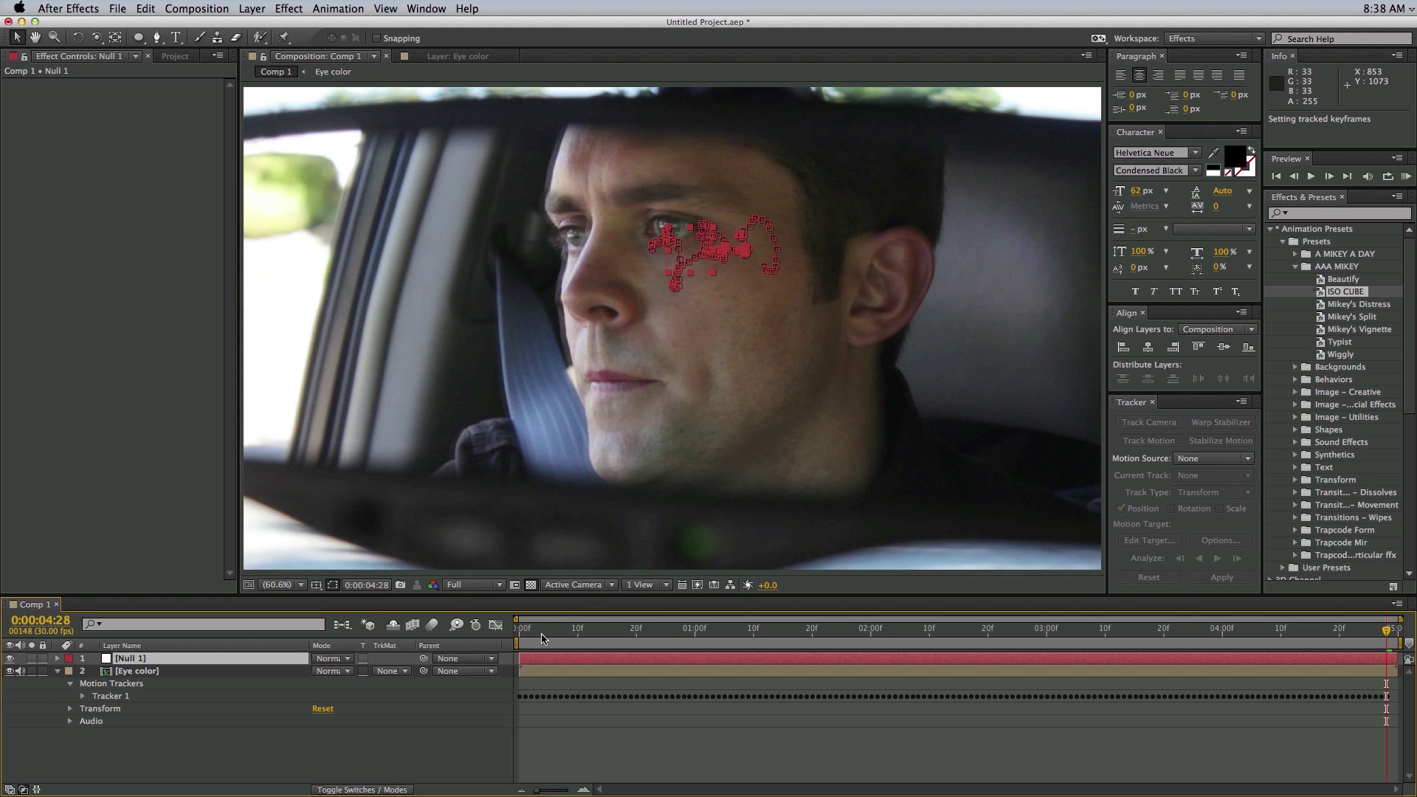
Step: Preview the tracked null from the first frame, then return to the start
left_click_drag(542, 639, 457, 637)
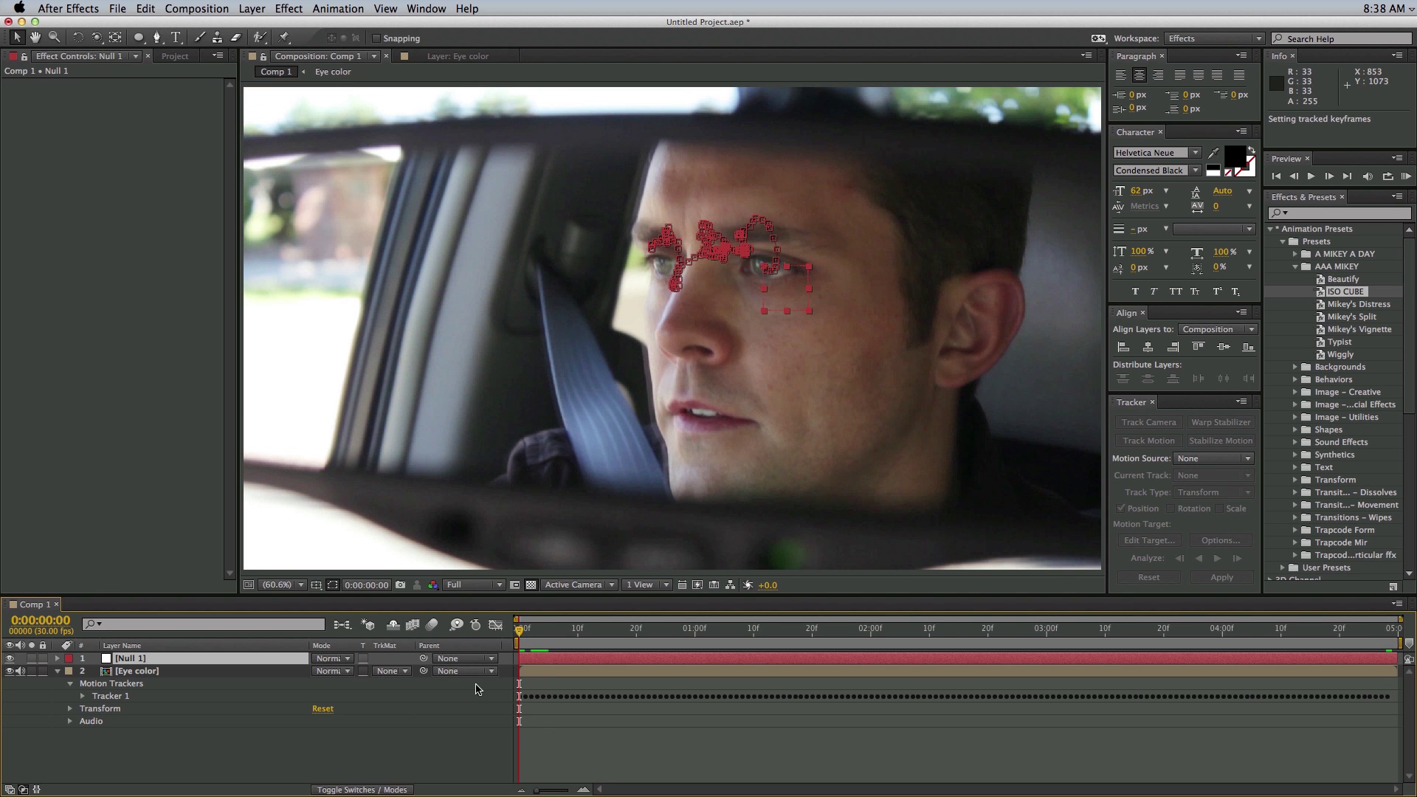
key("space")
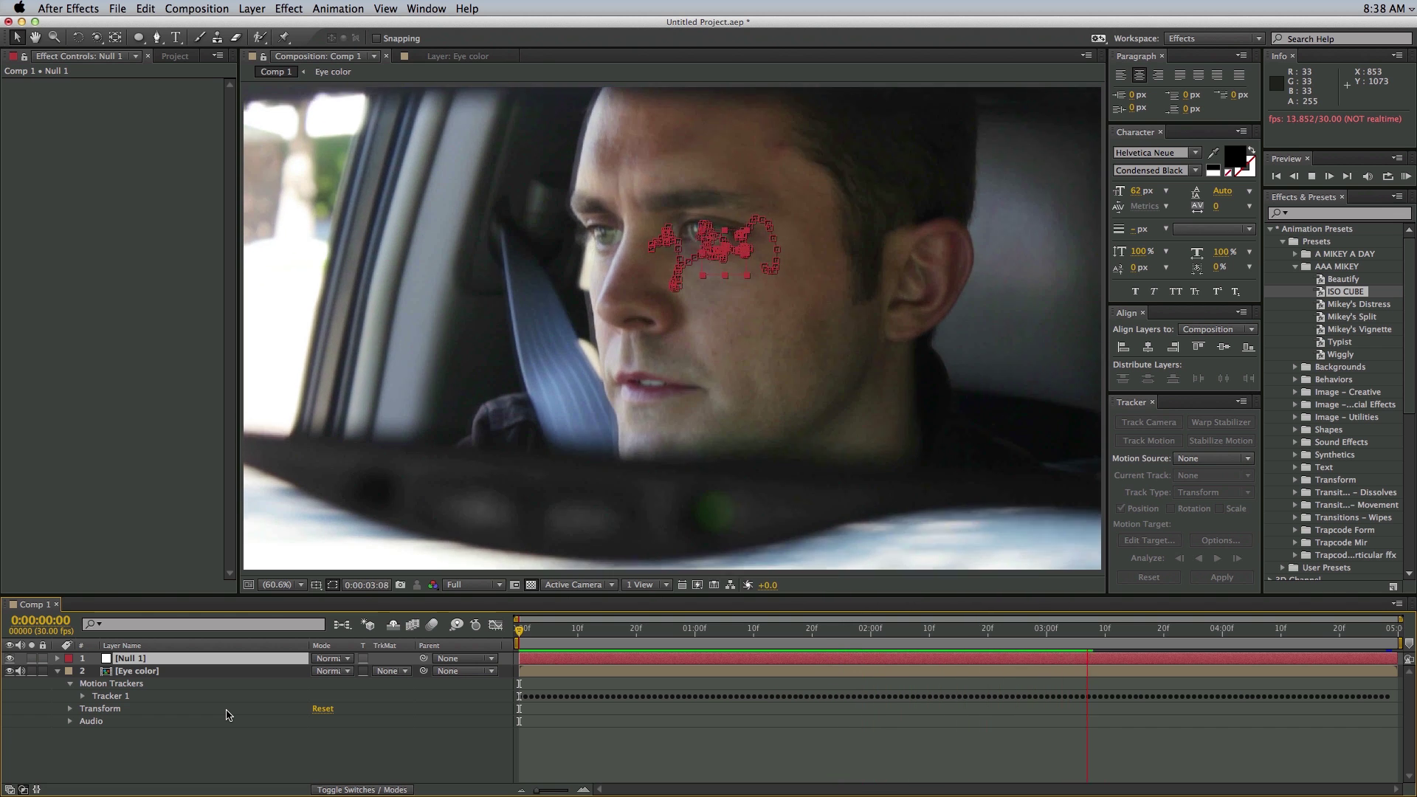
left_click(574, 741)
key("Home")
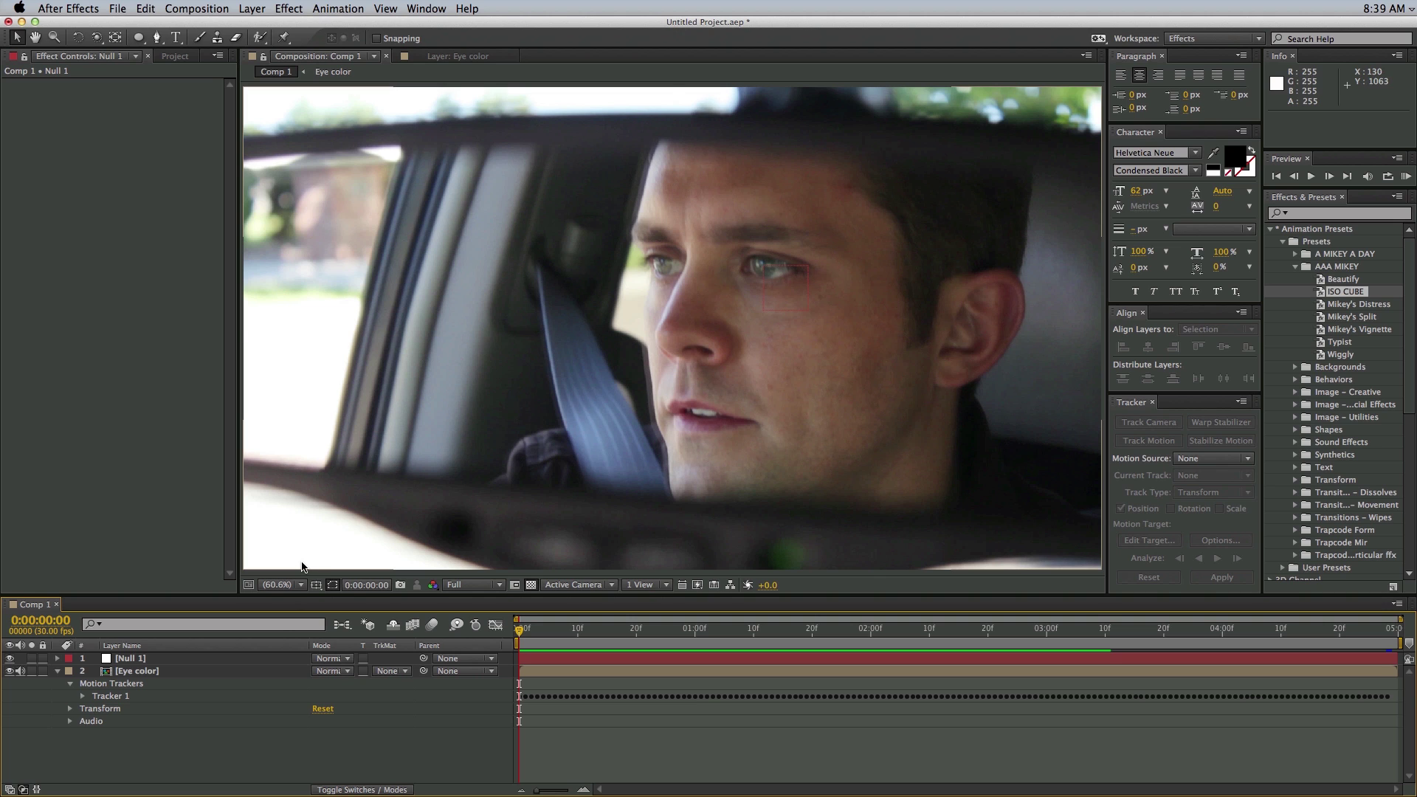
Step: Delete Tracker 1 from the Eye color layer
left_click(152, 672)
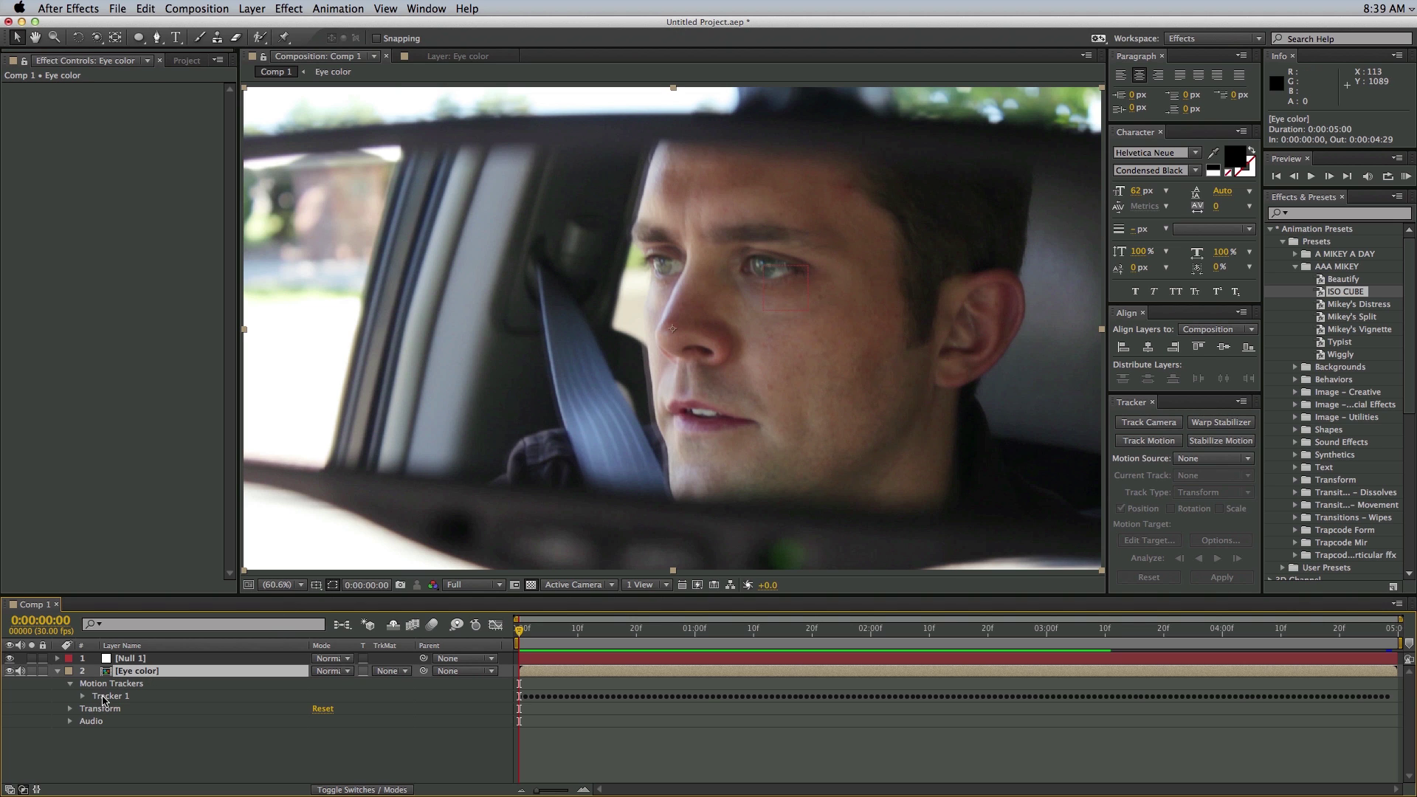
left_click(106, 696)
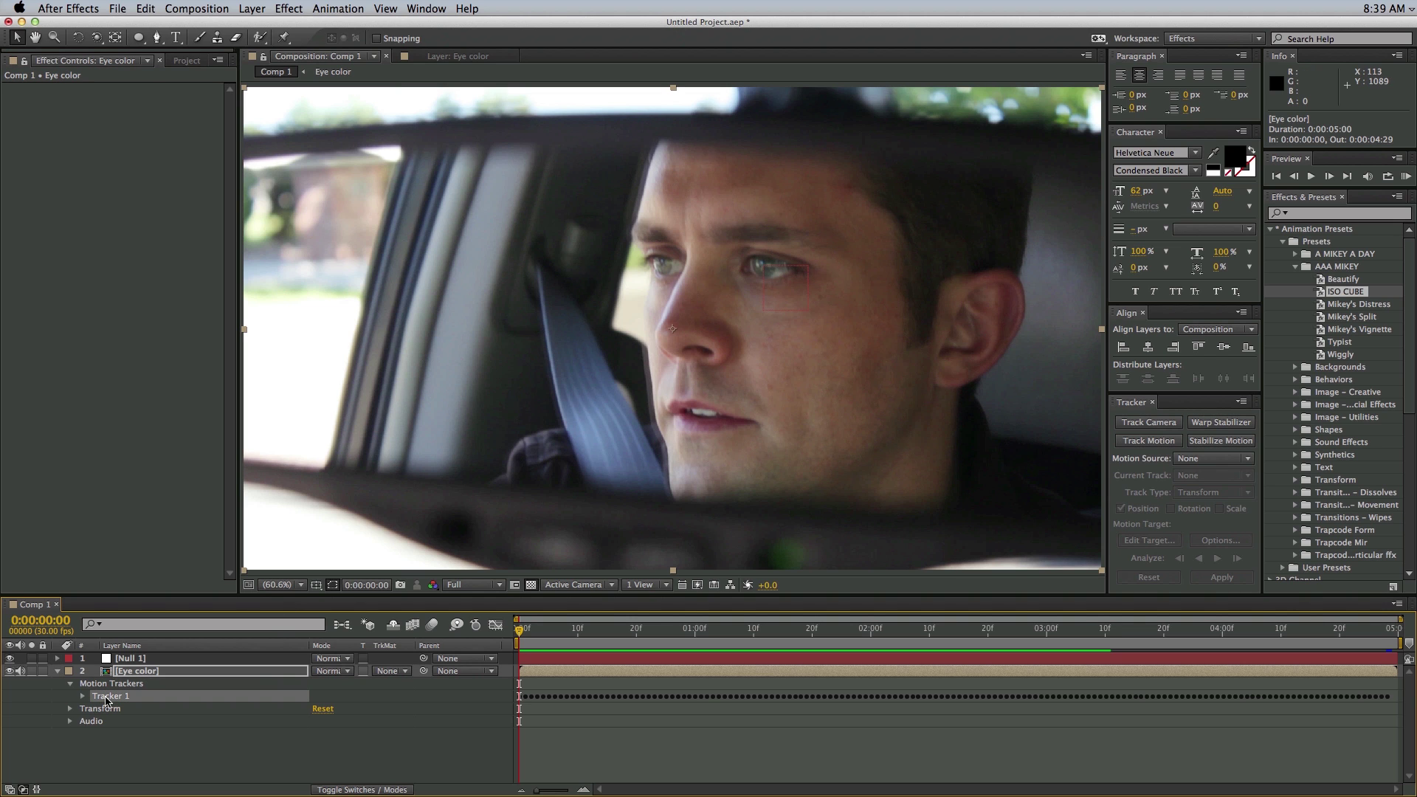
key("Delete")
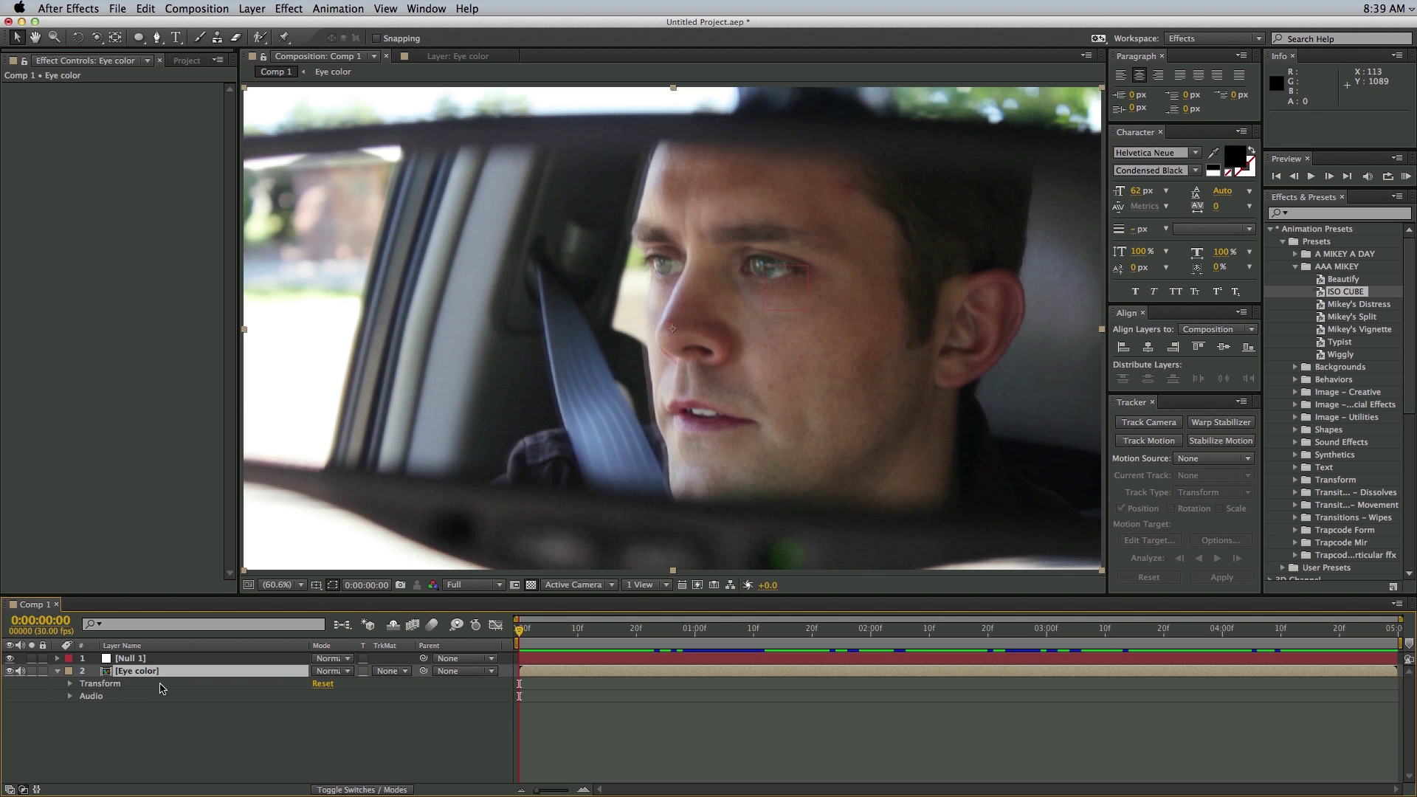
Step: Track the left eye with an enlarged Track Point 1, analysed forward through the clip
left_click(1154, 441)
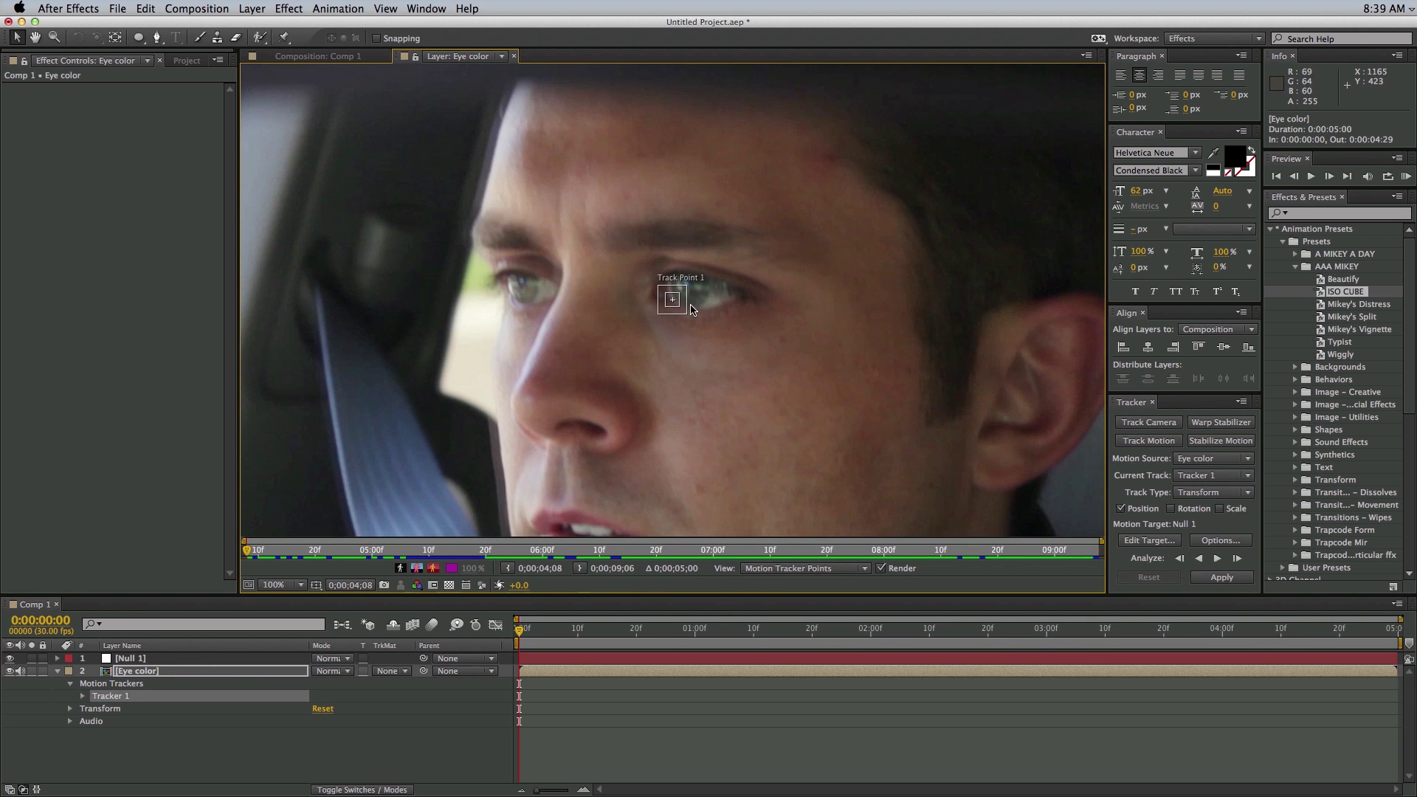
left_click_drag(677, 306, 558, 325)
left_click(1217, 558)
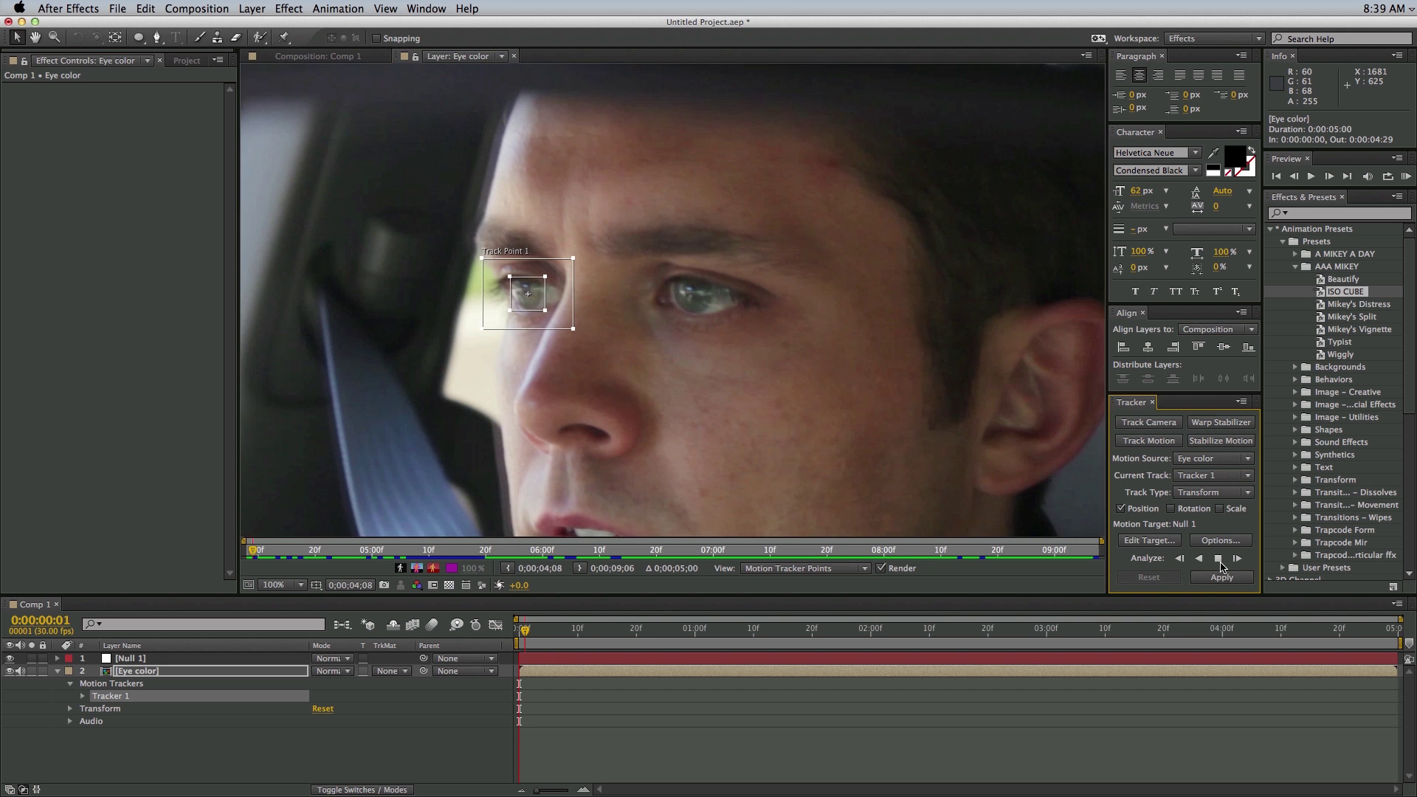
Step: Create Null 2, apply the new track to it, and start a preview
left_click(252, 8)
mouse_move(284, 25)
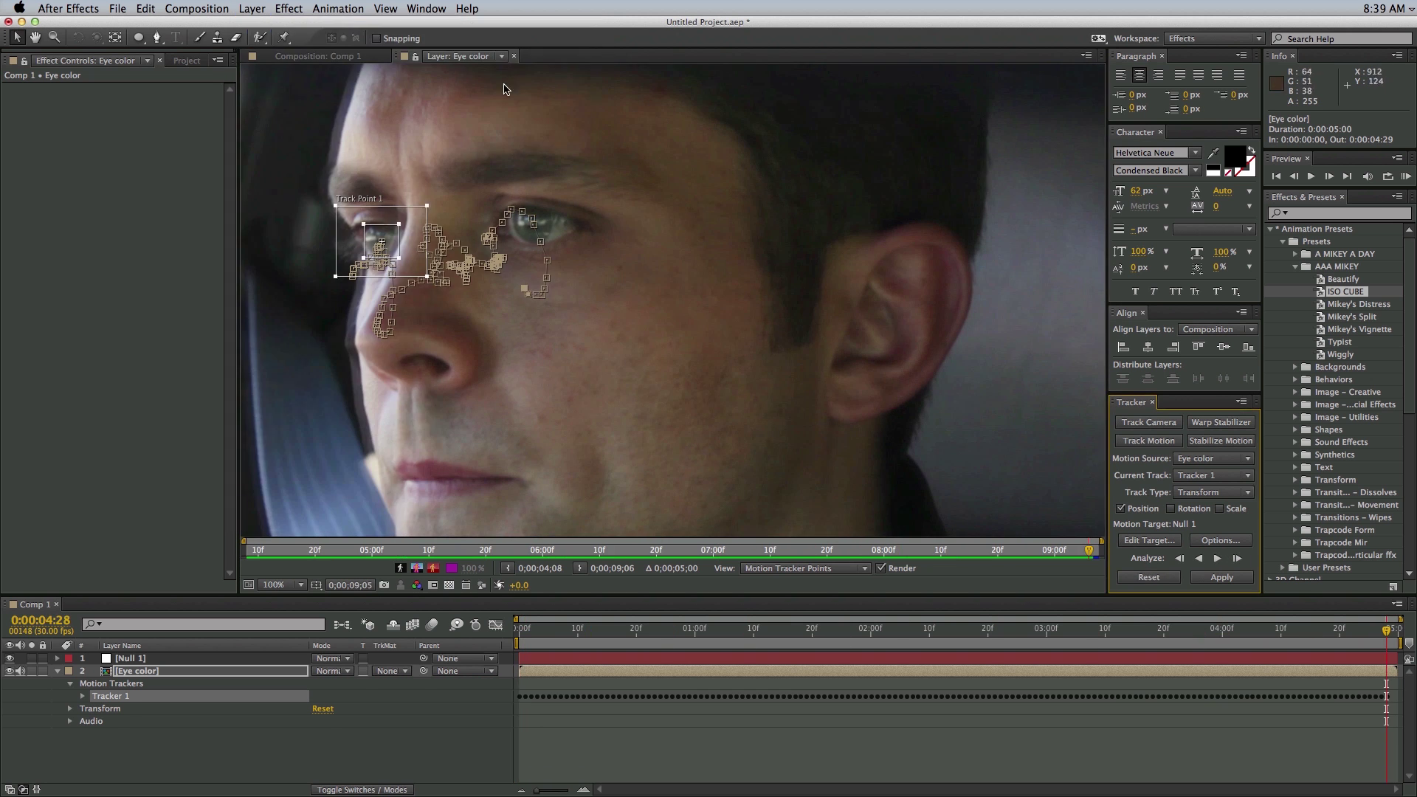
left_click(501, 103)
left_click(1149, 540)
left_click(838, 415)
left_click(1222, 577)
key("space")
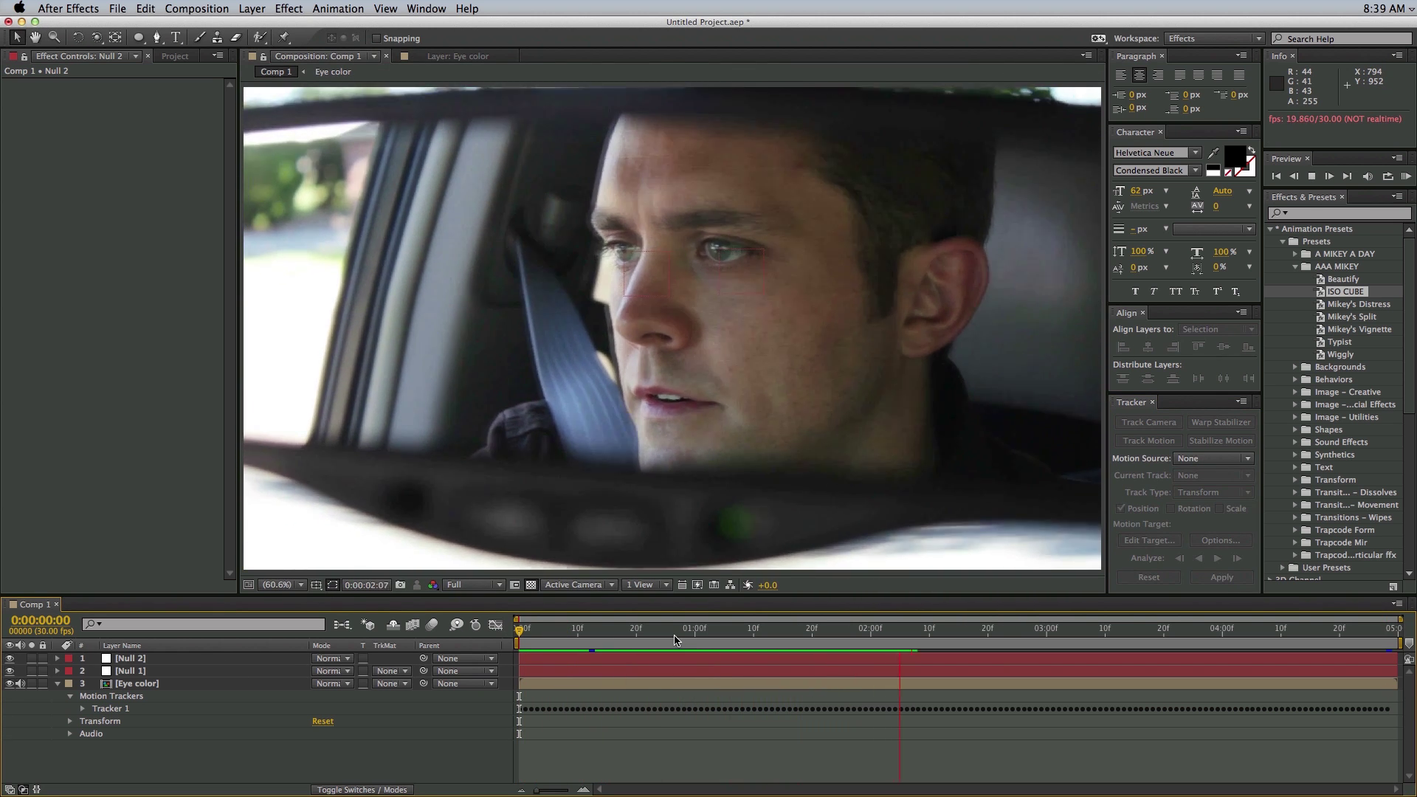
Step: Stop the preview, centre the face at 100%, go to frame 0 and open Layer > New
key("space")
key("slash")
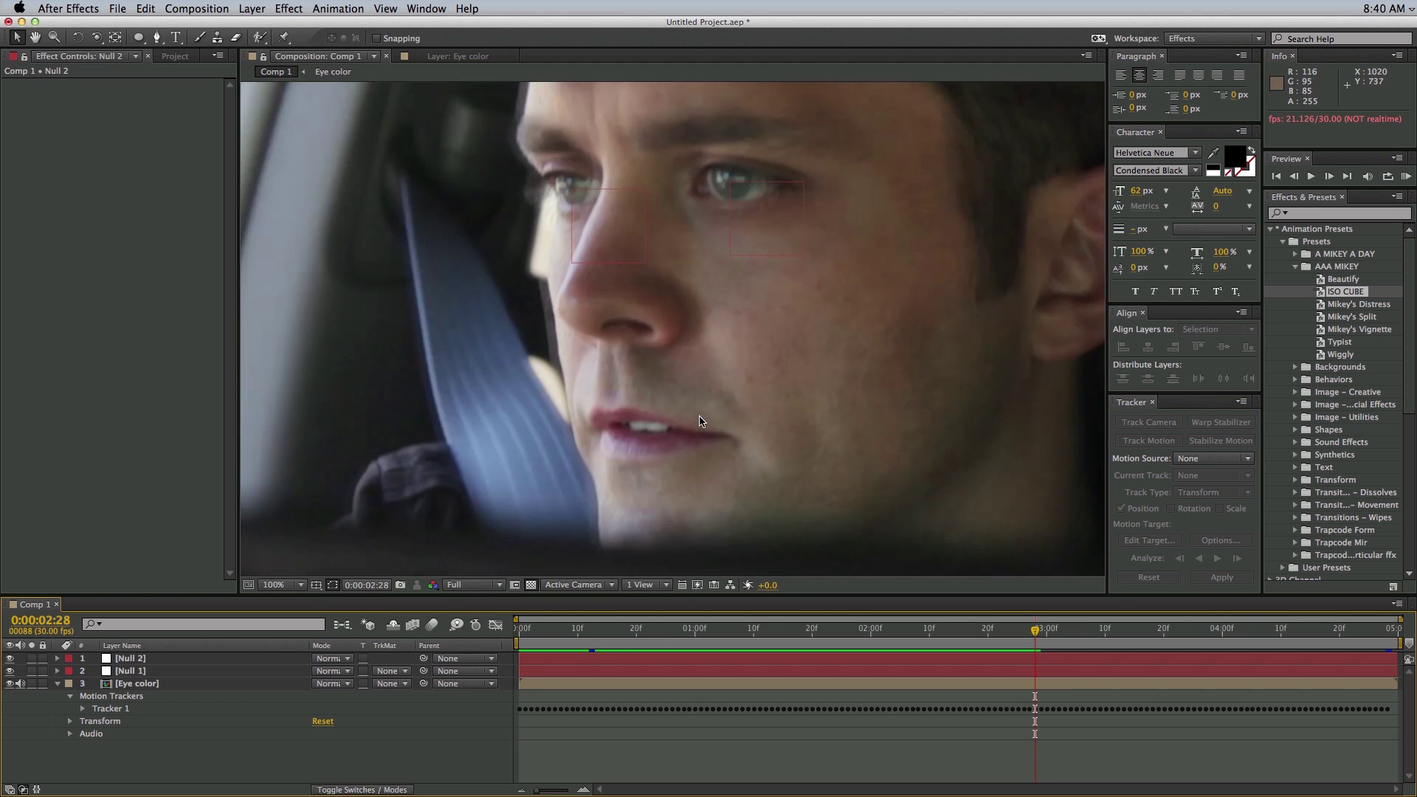
left_click_drag(696, 389, 627, 491)
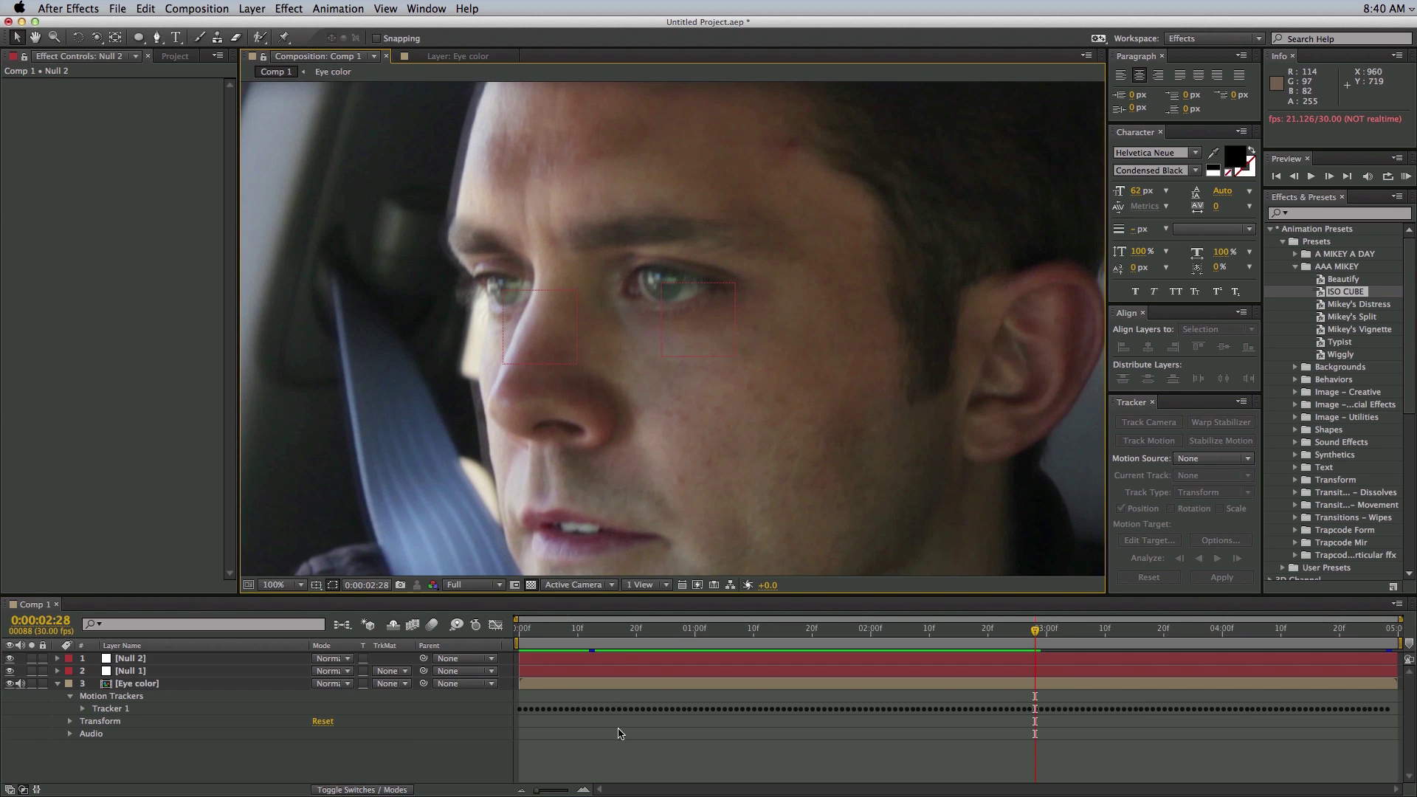
left_click(600, 666)
key("Home")
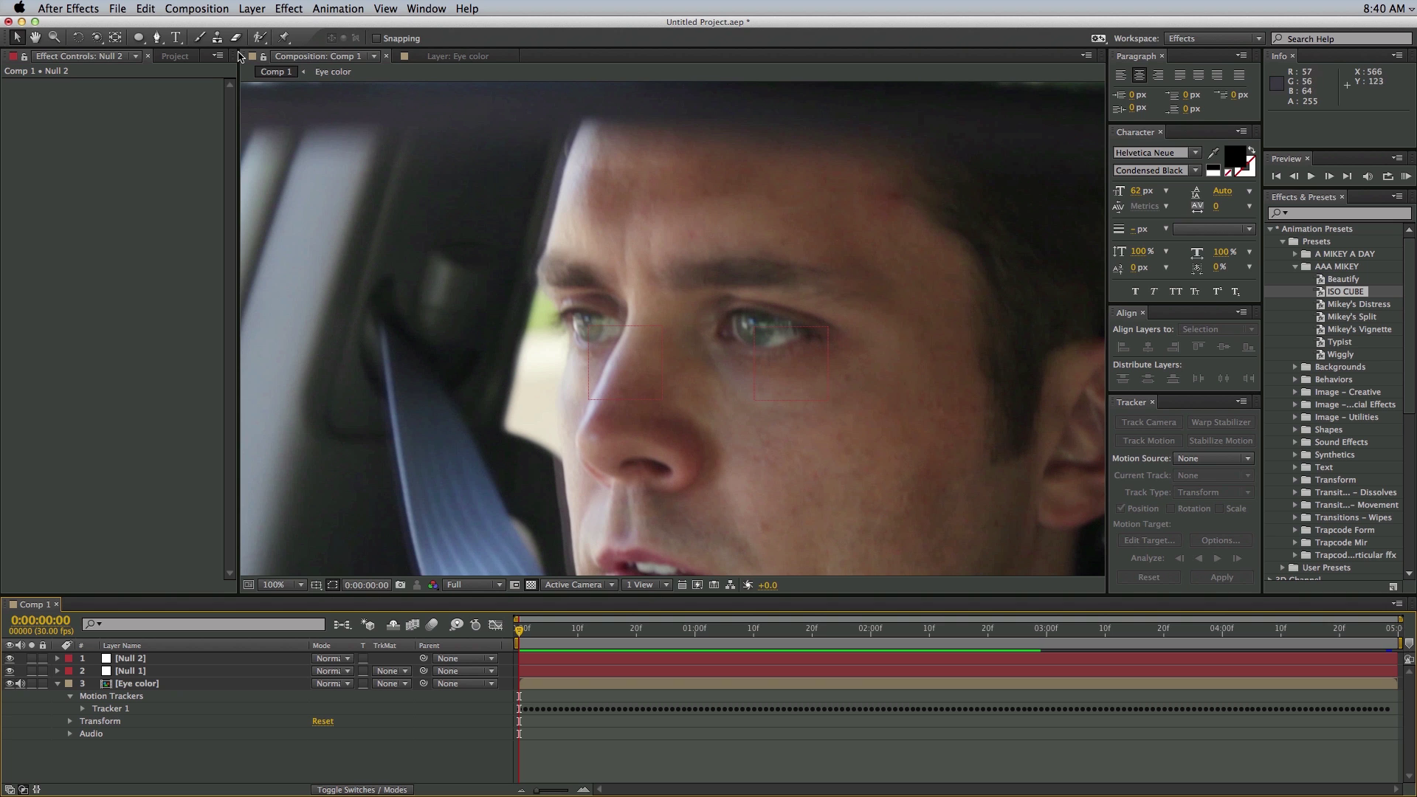
left_click(255, 10)
mouse_move(265, 25)
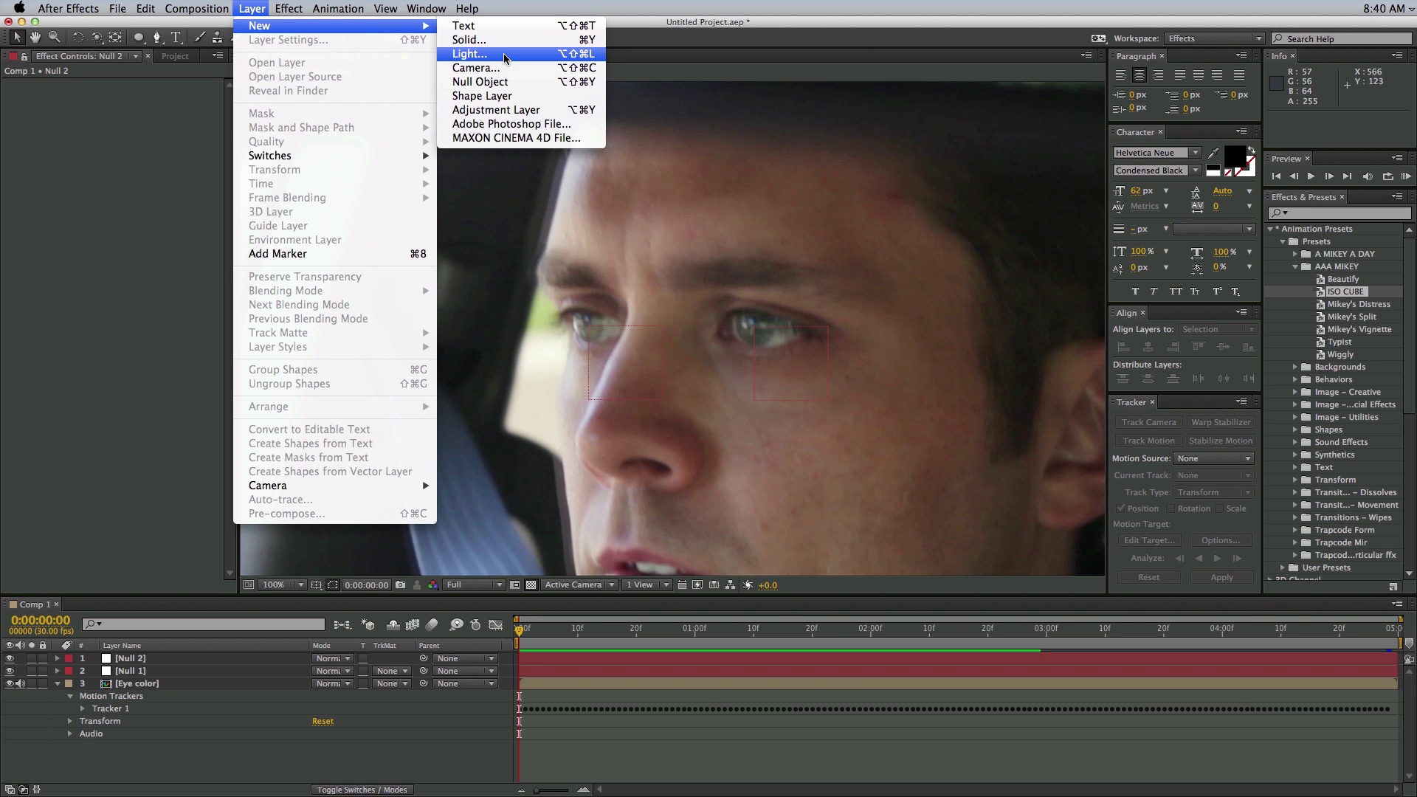
Step: Create a full-frame solid coloured dark yellow 393017, named Dark Yellow Solid 1
left_click(472, 40)
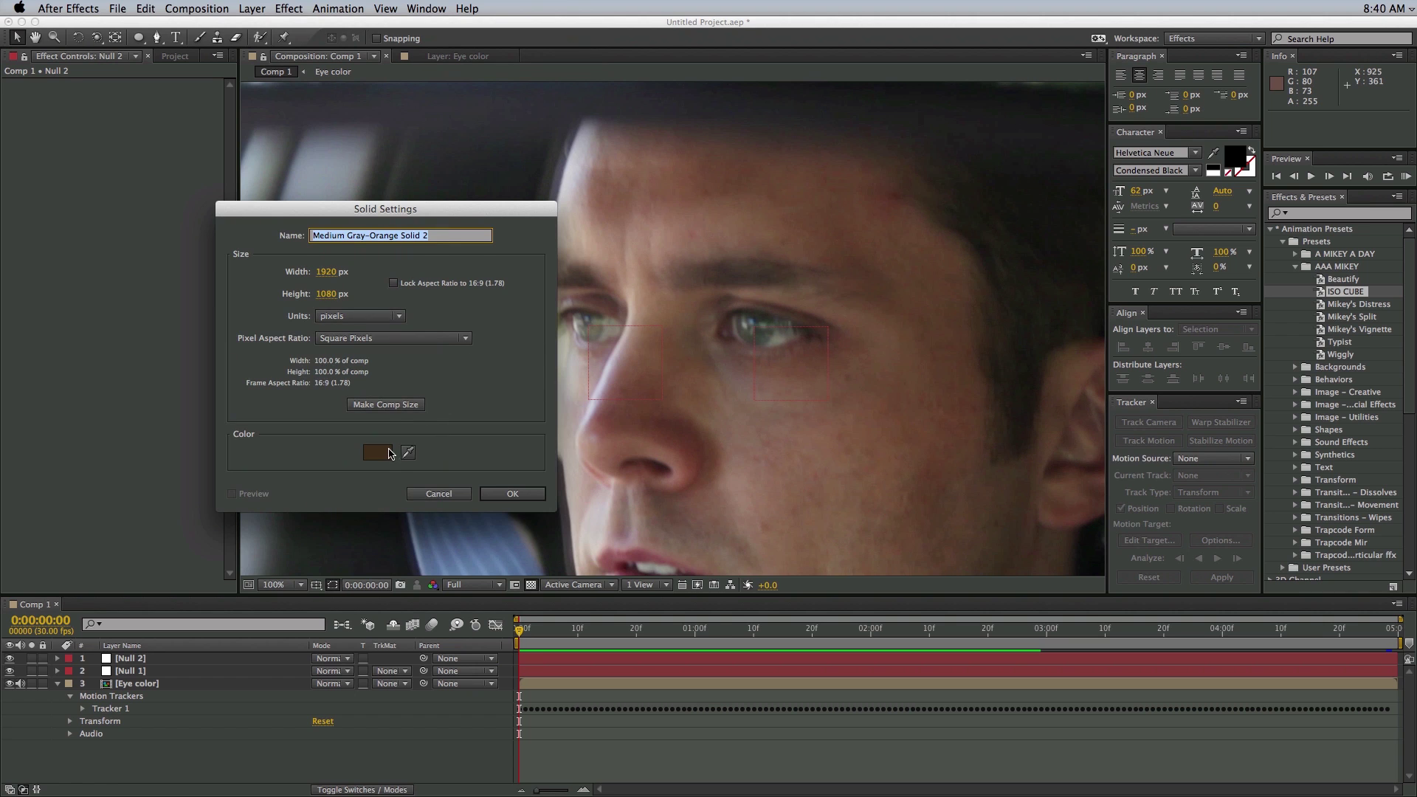
left_click(376, 452)
left_click_drag(341, 498, 341, 414)
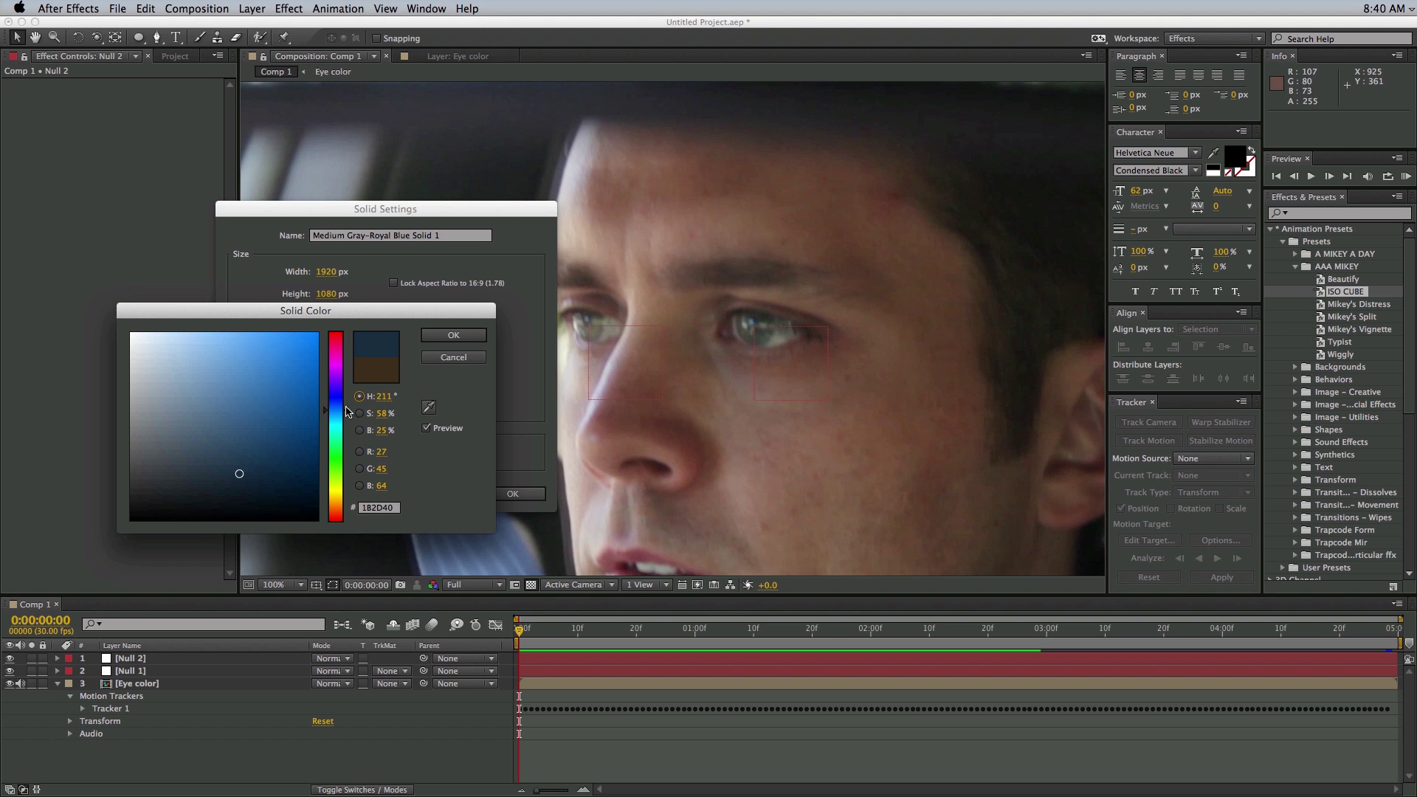
mouse_move(330, 500)
left_mouse_down()
mouse_move(341, 516)
mouse_move(337, 497)
left_mouse_up()
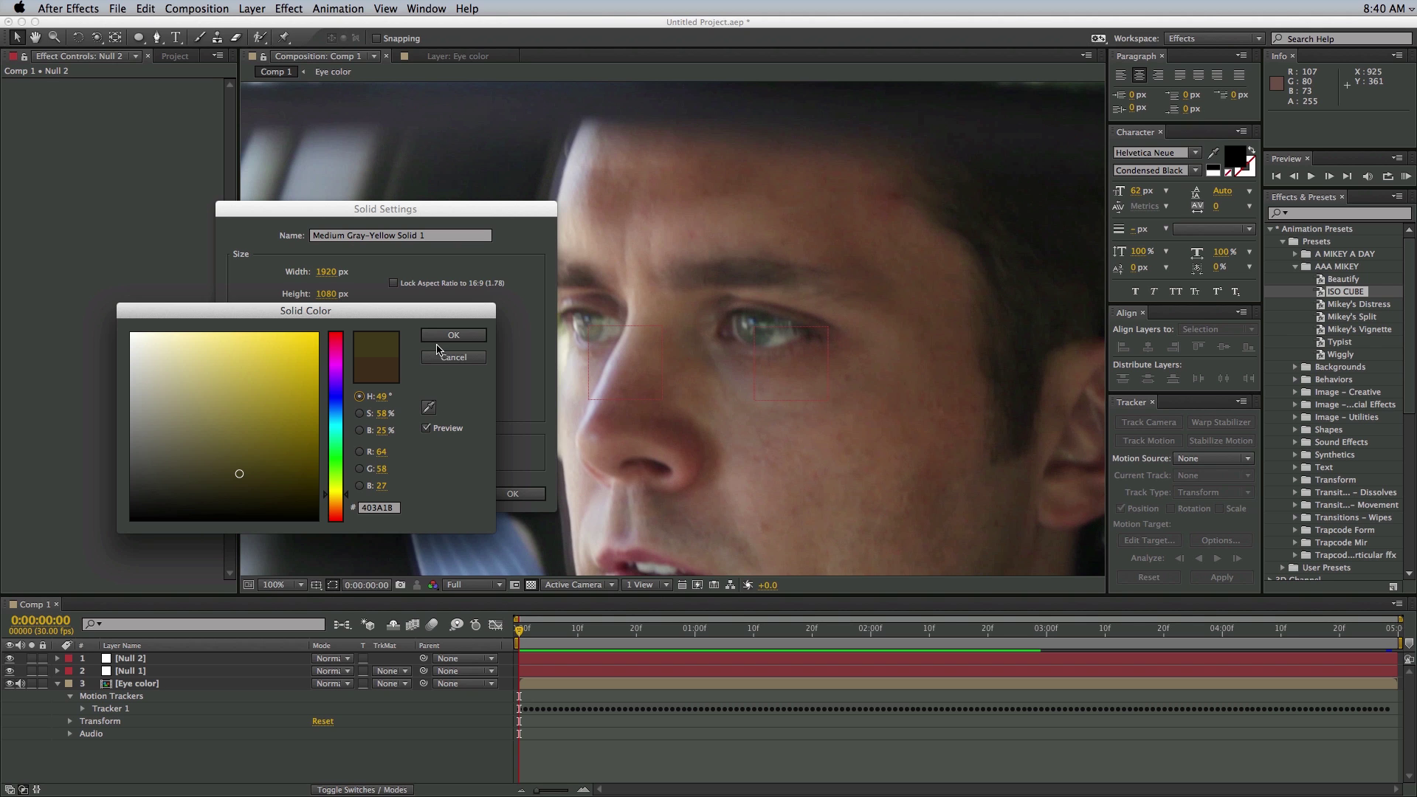
left_click_drag(334, 499, 334, 501)
mouse_move(242, 474)
left_mouse_down()
mouse_move(231, 487)
mouse_move(222, 467)
mouse_move(246, 484)
left_mouse_up()
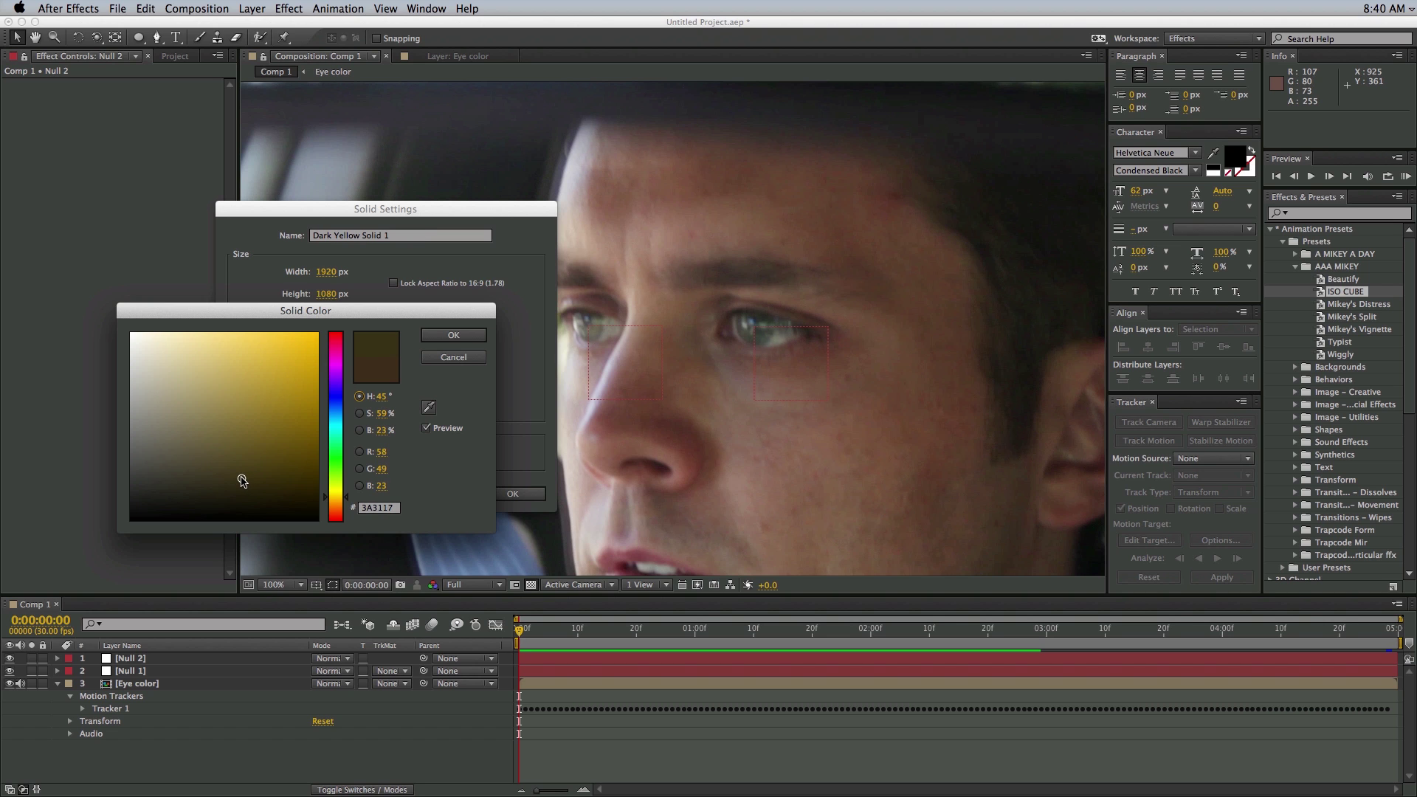
left_click(453, 335)
left_click(512, 494)
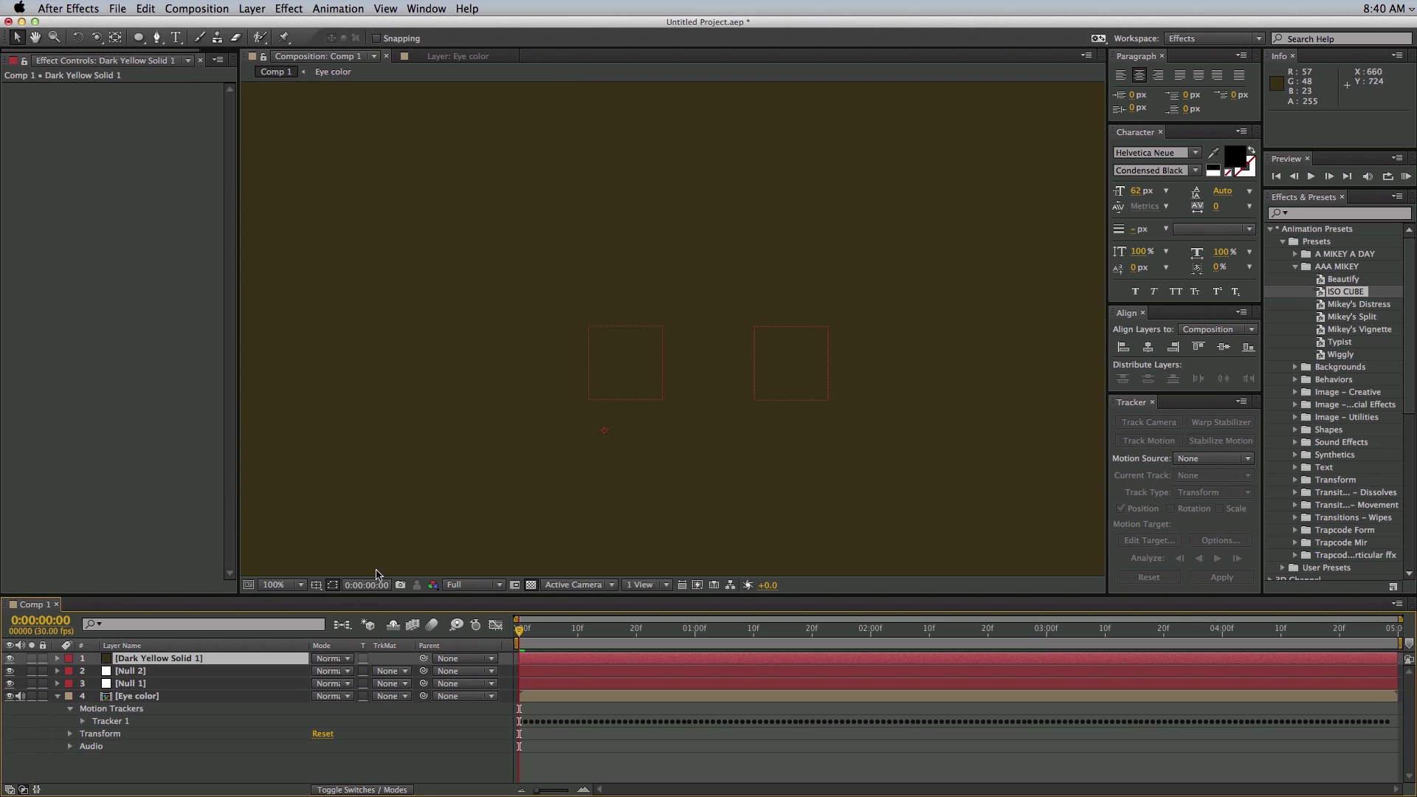
Step: With the solid hidden, draw an ellipse Mask 1 over the right iris, then show the solid
left_click(10, 659)
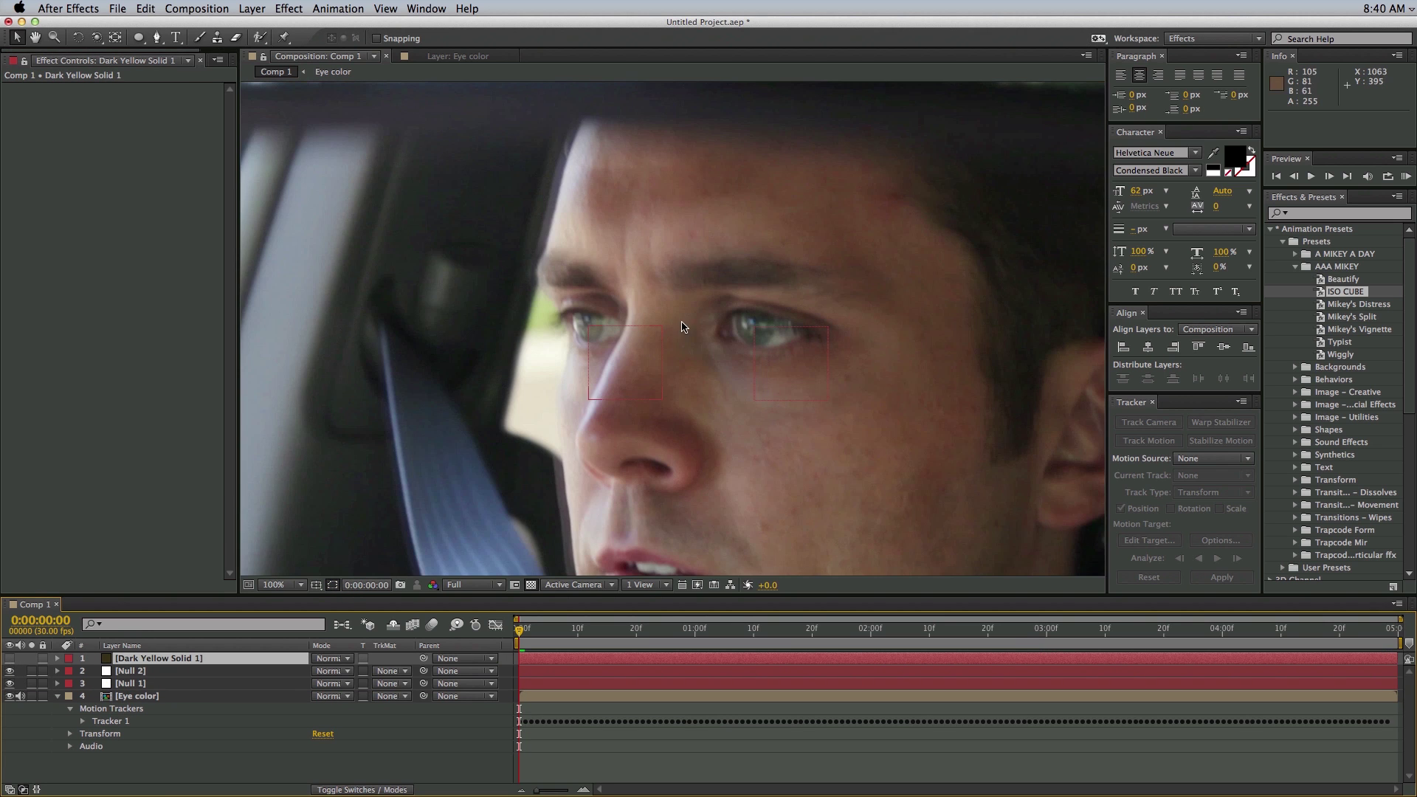
scroll(649, 339, "up", 1)
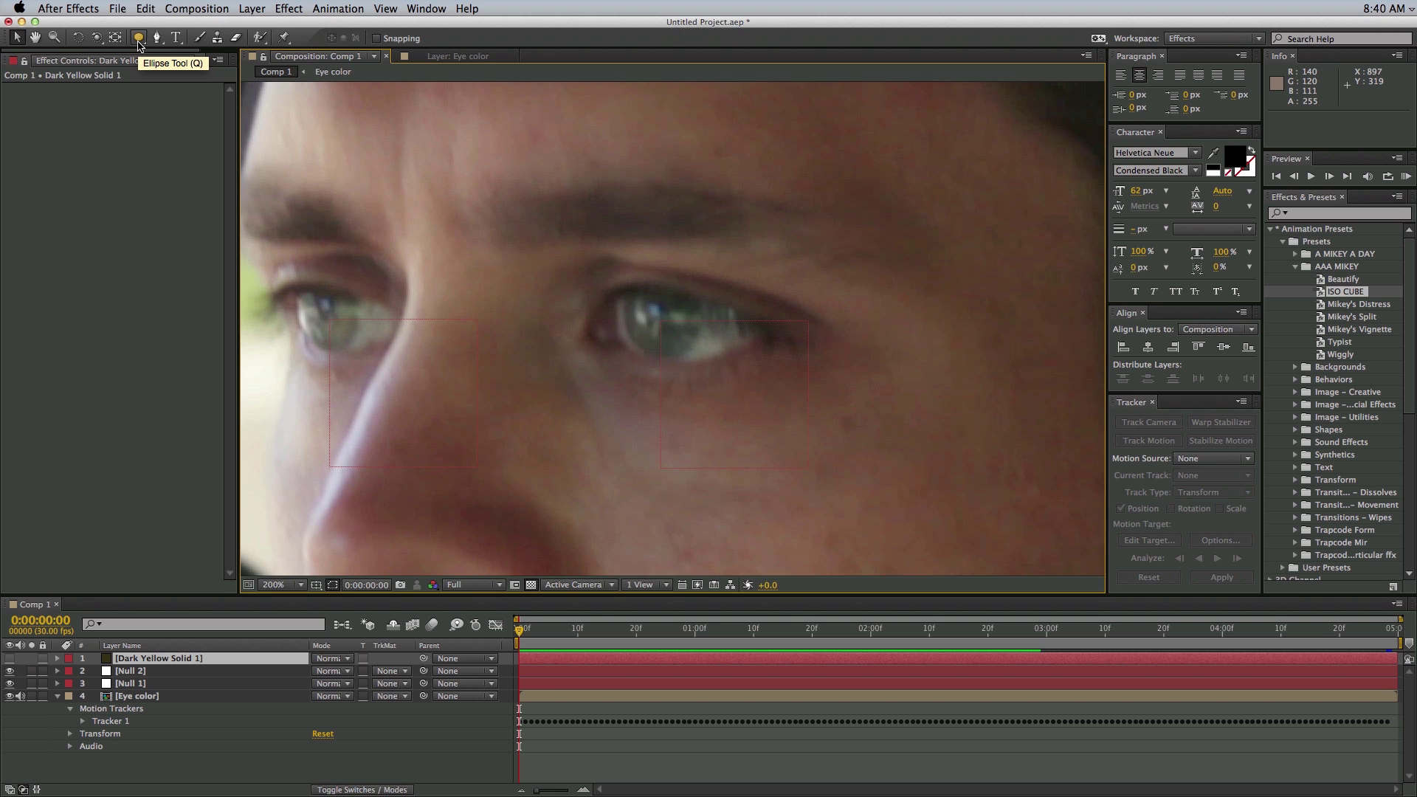
left_click(138, 37)
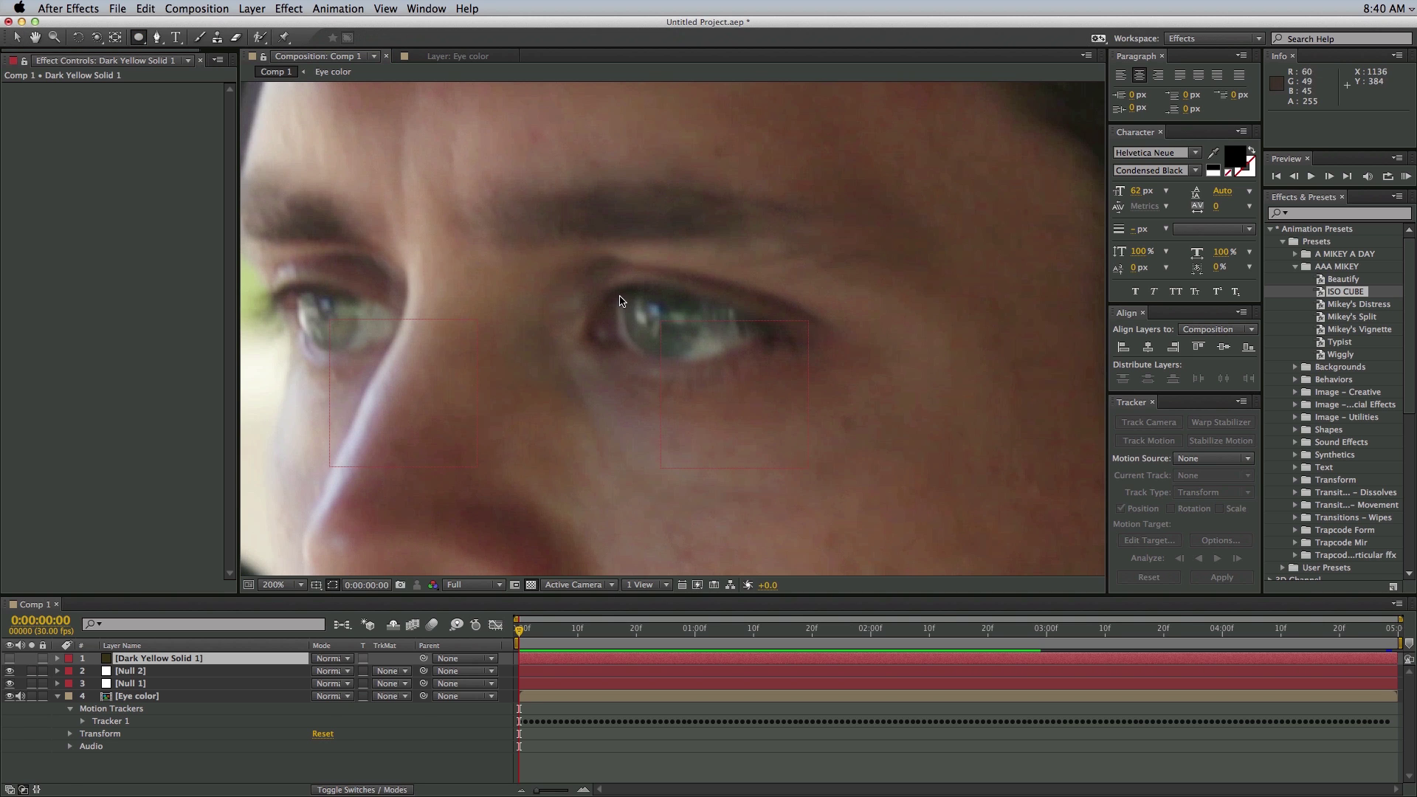
left_click_drag(617, 289, 666, 337)
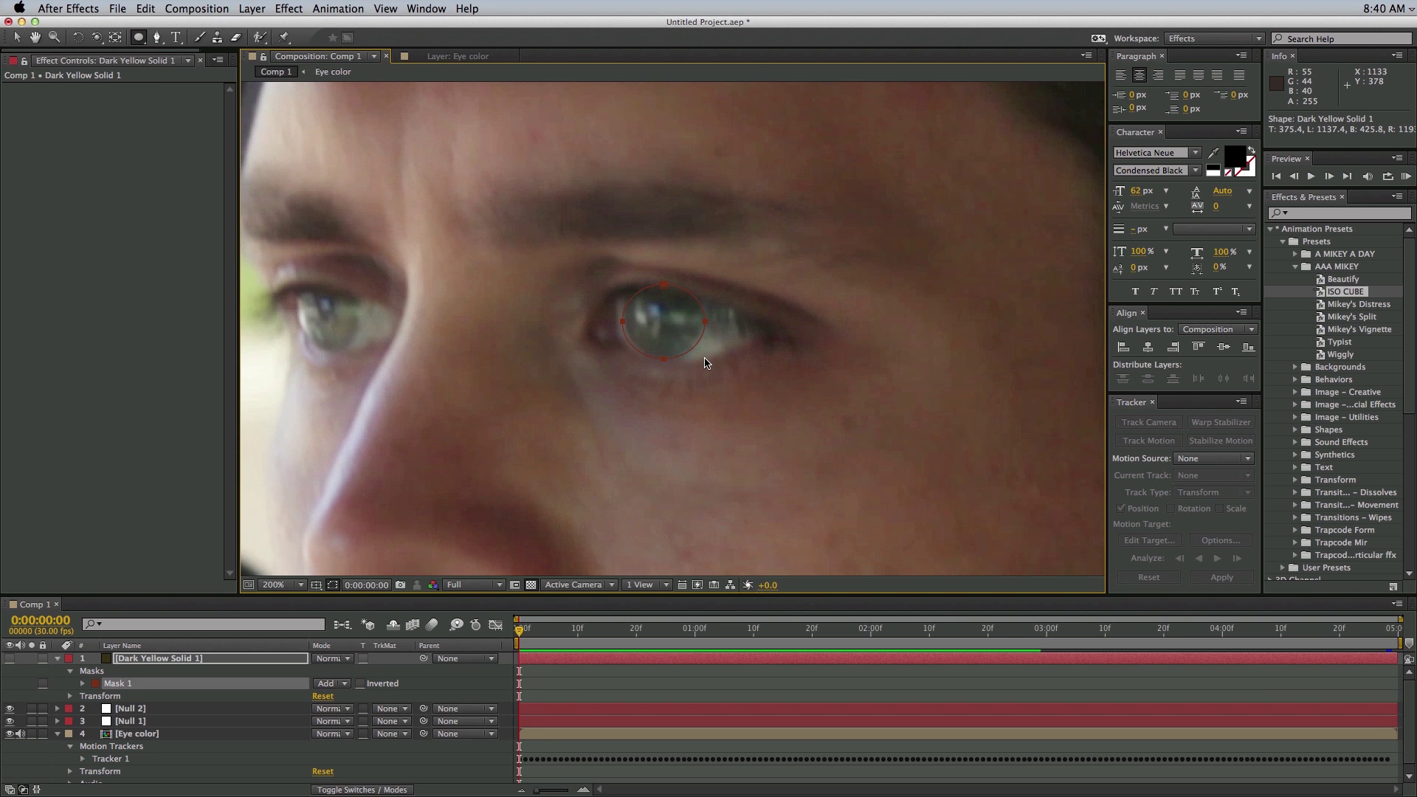
key("space")
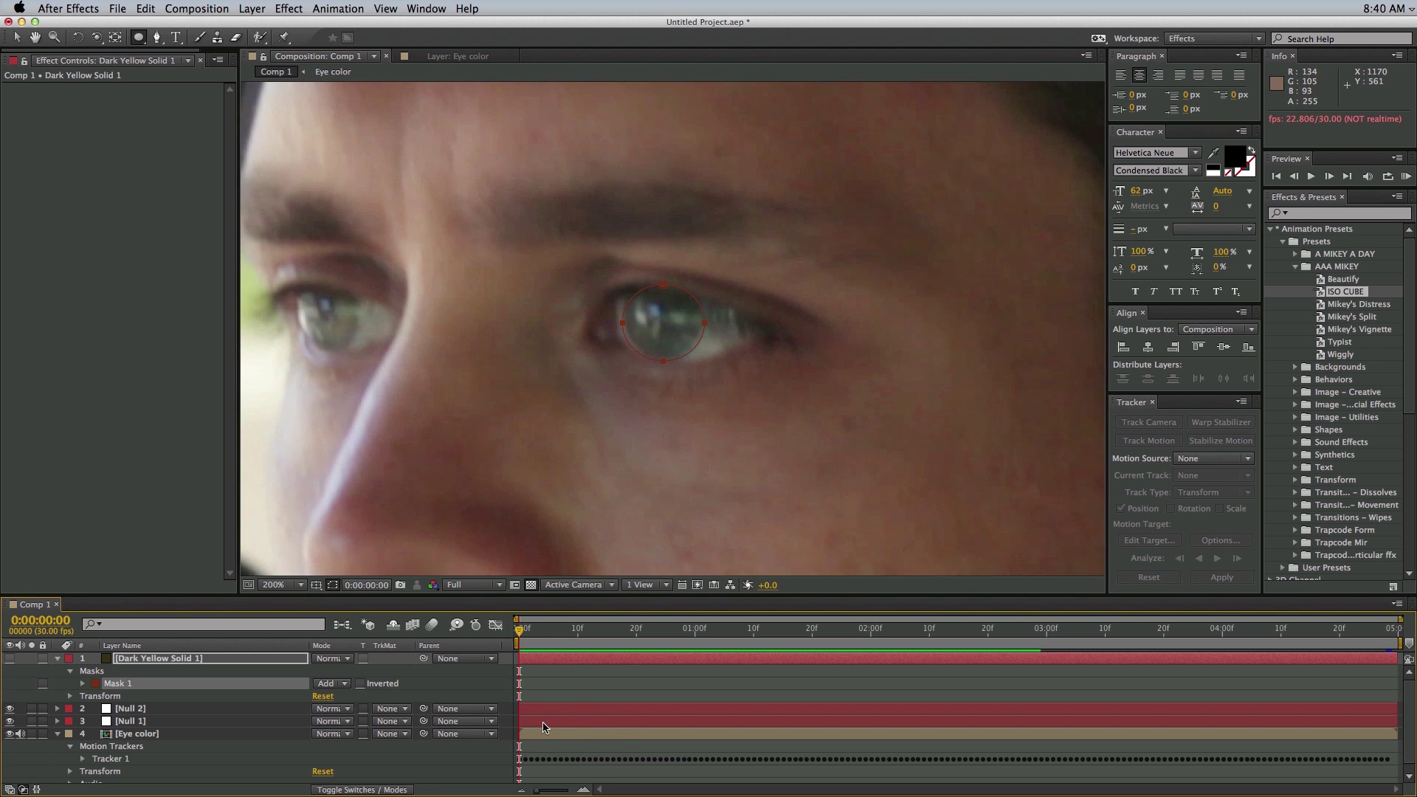
left_click(200, 659)
left_click(10, 659)
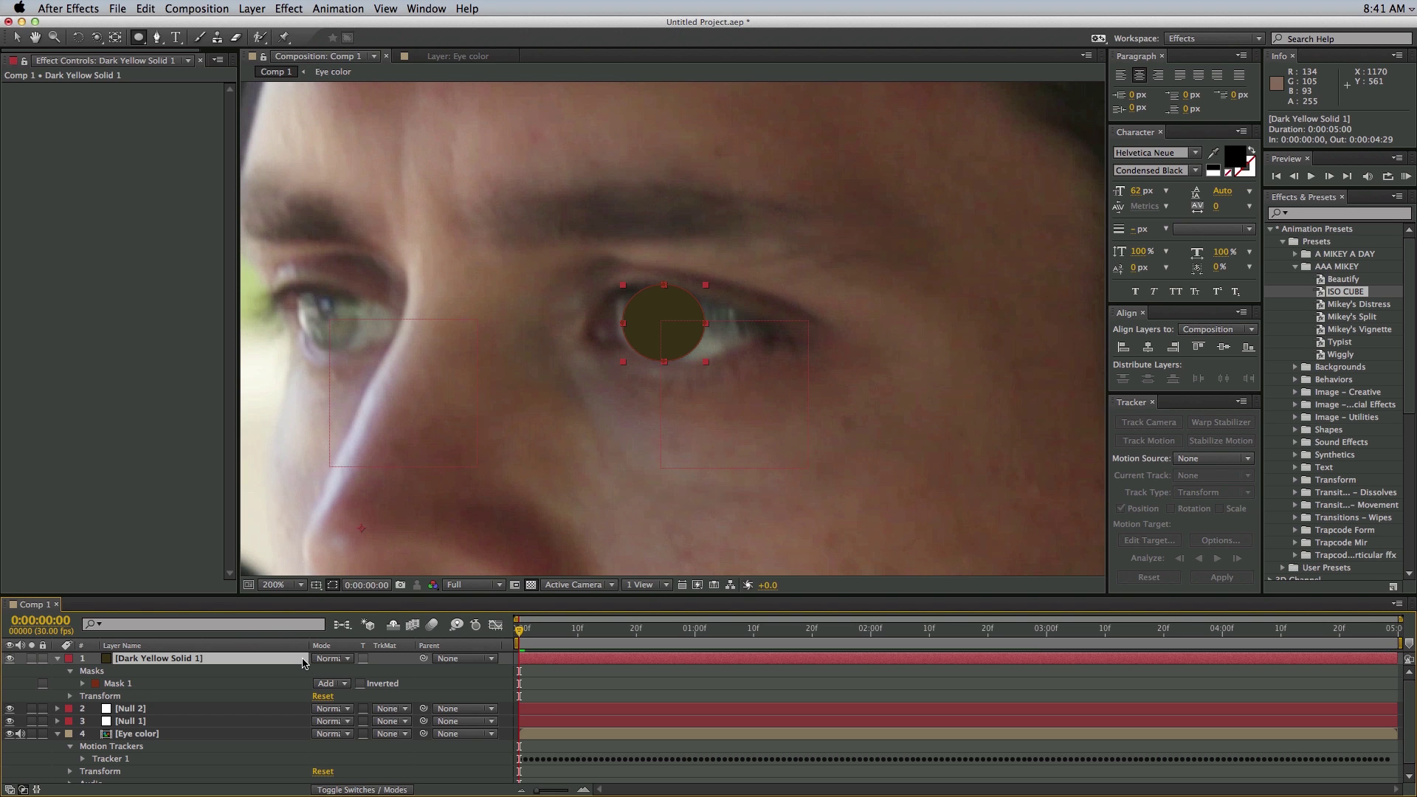
Step: Set Dark Yellow Solid 1's blending mode to Soft Light
left_click(343, 659)
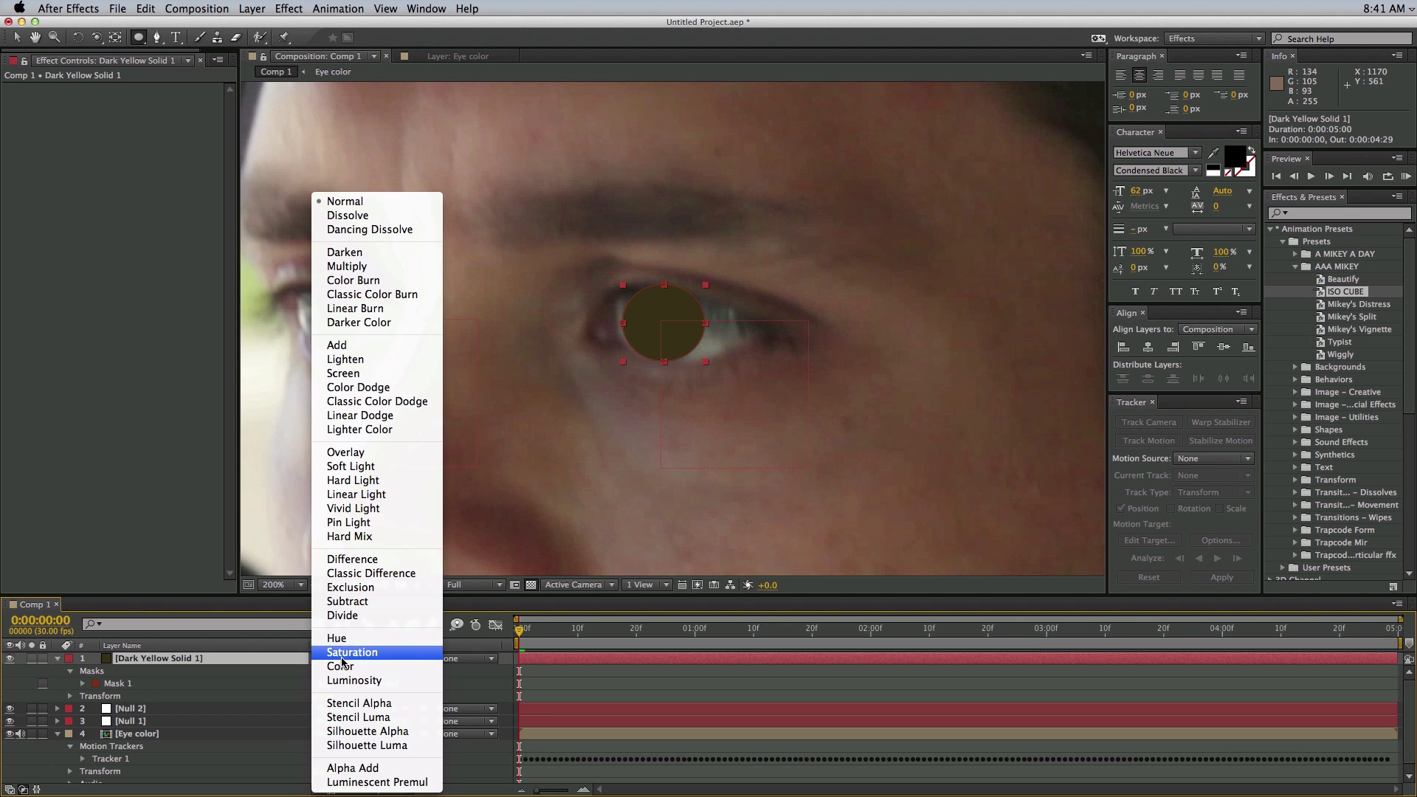
left_click(401, 466)
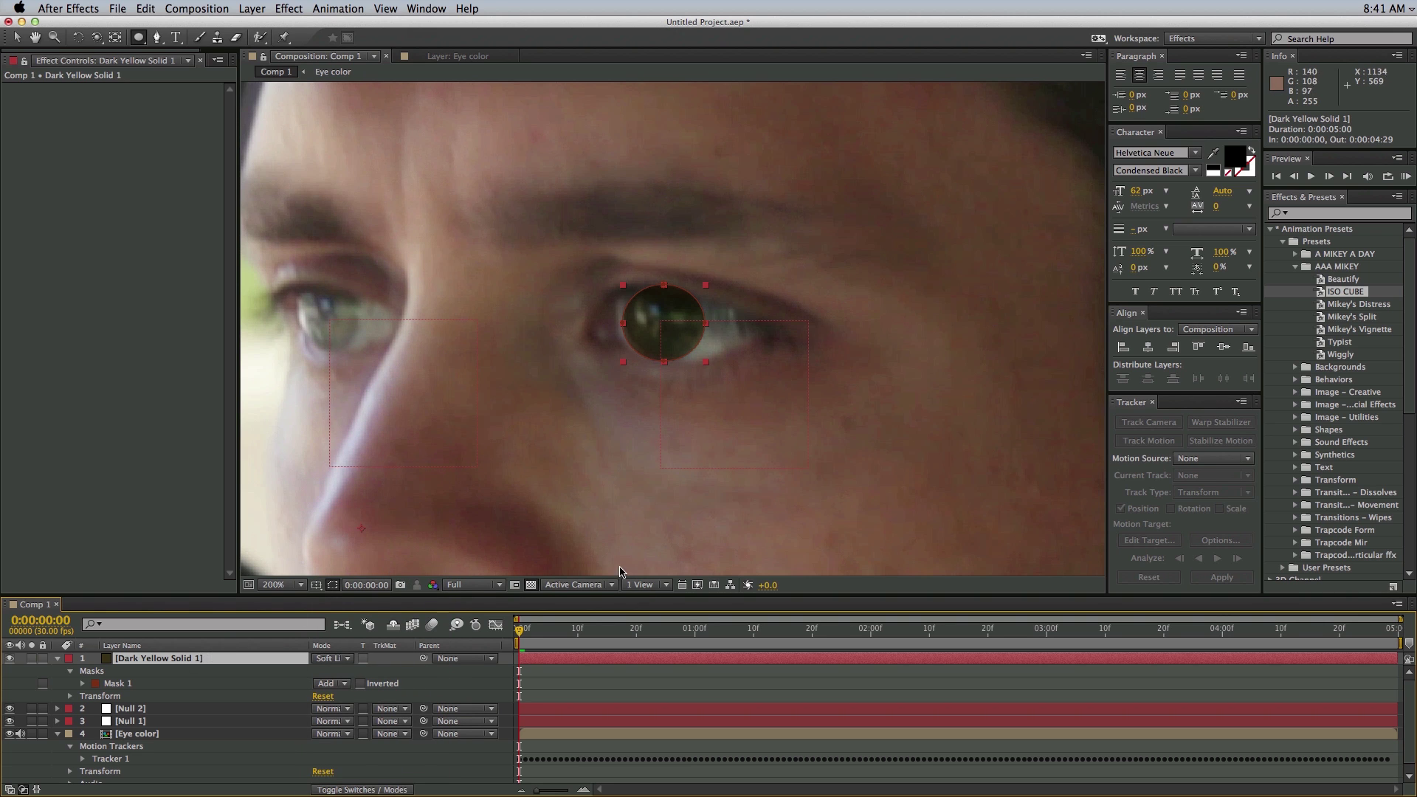
key("v")
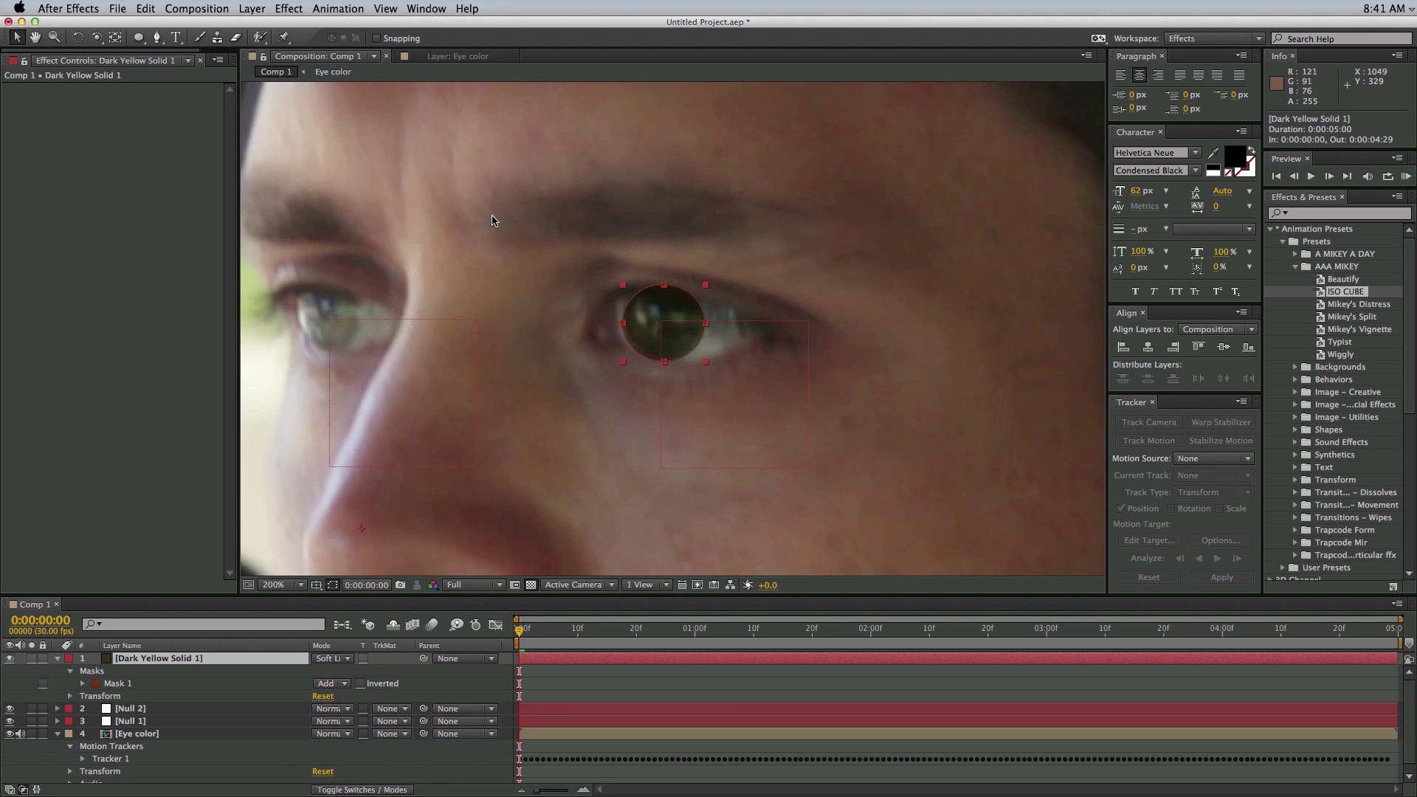
left_click(495, 221)
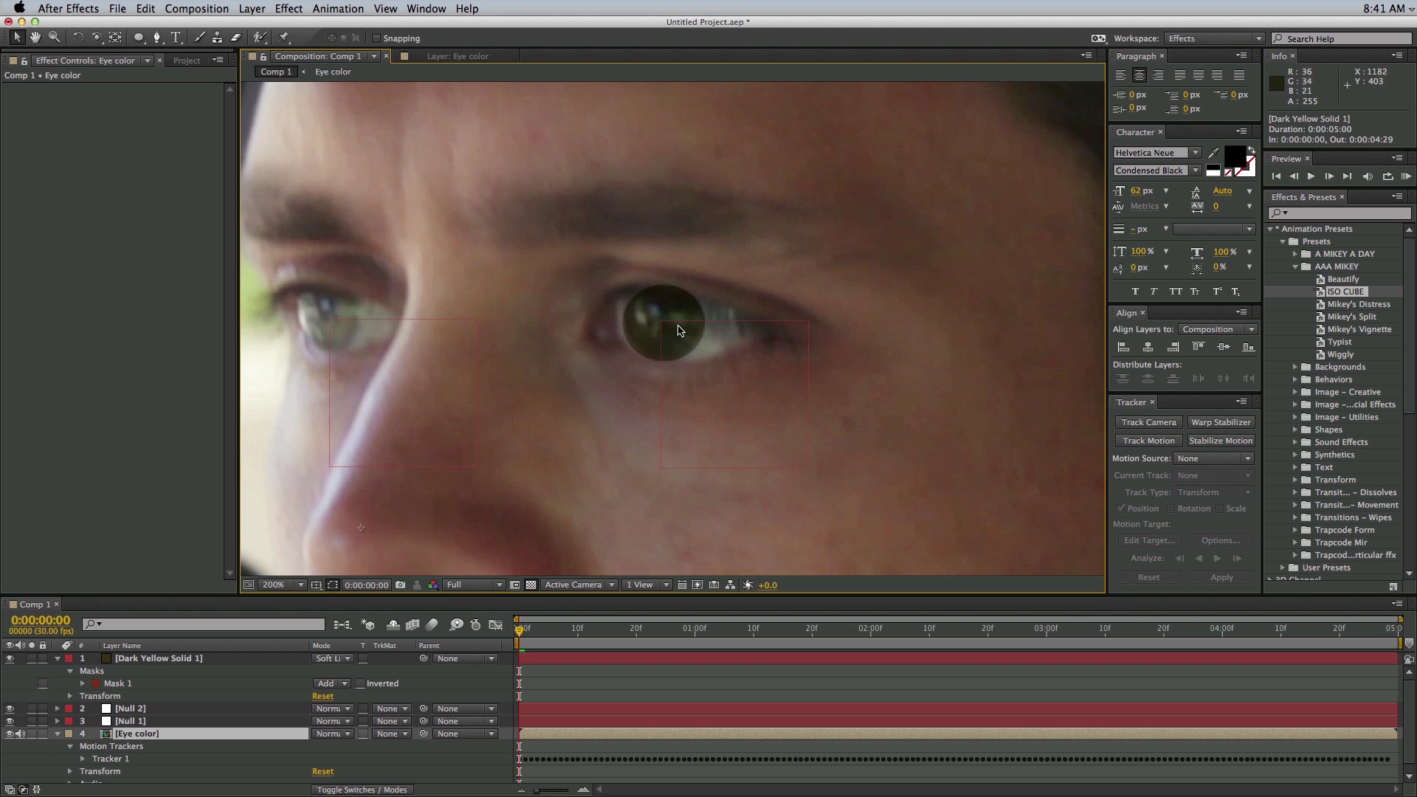
left_click(538, 660)
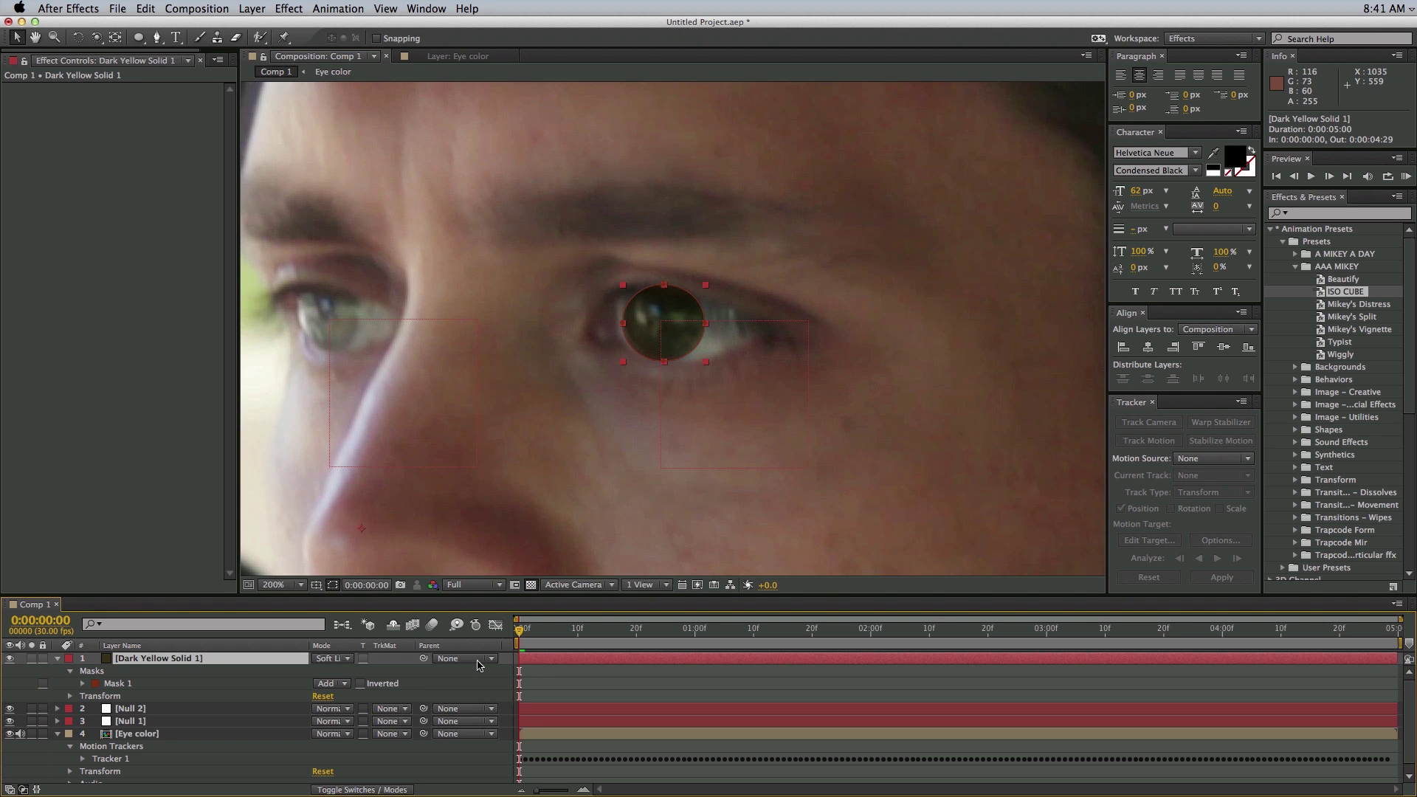
Step: Feather Mask 1 to 8 pixels and magnify the view on the eye
key("f")
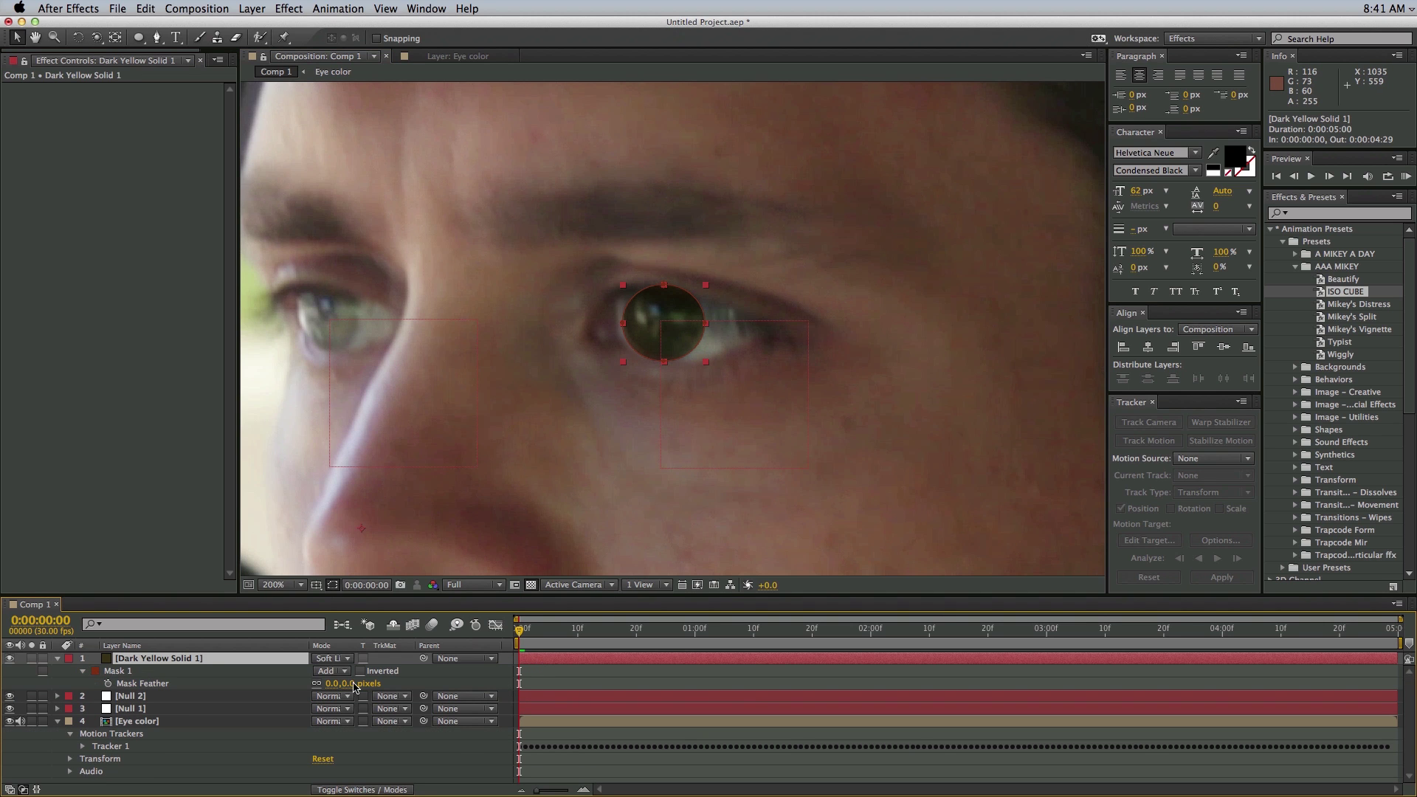
left_click_drag(331, 684, 336, 684)
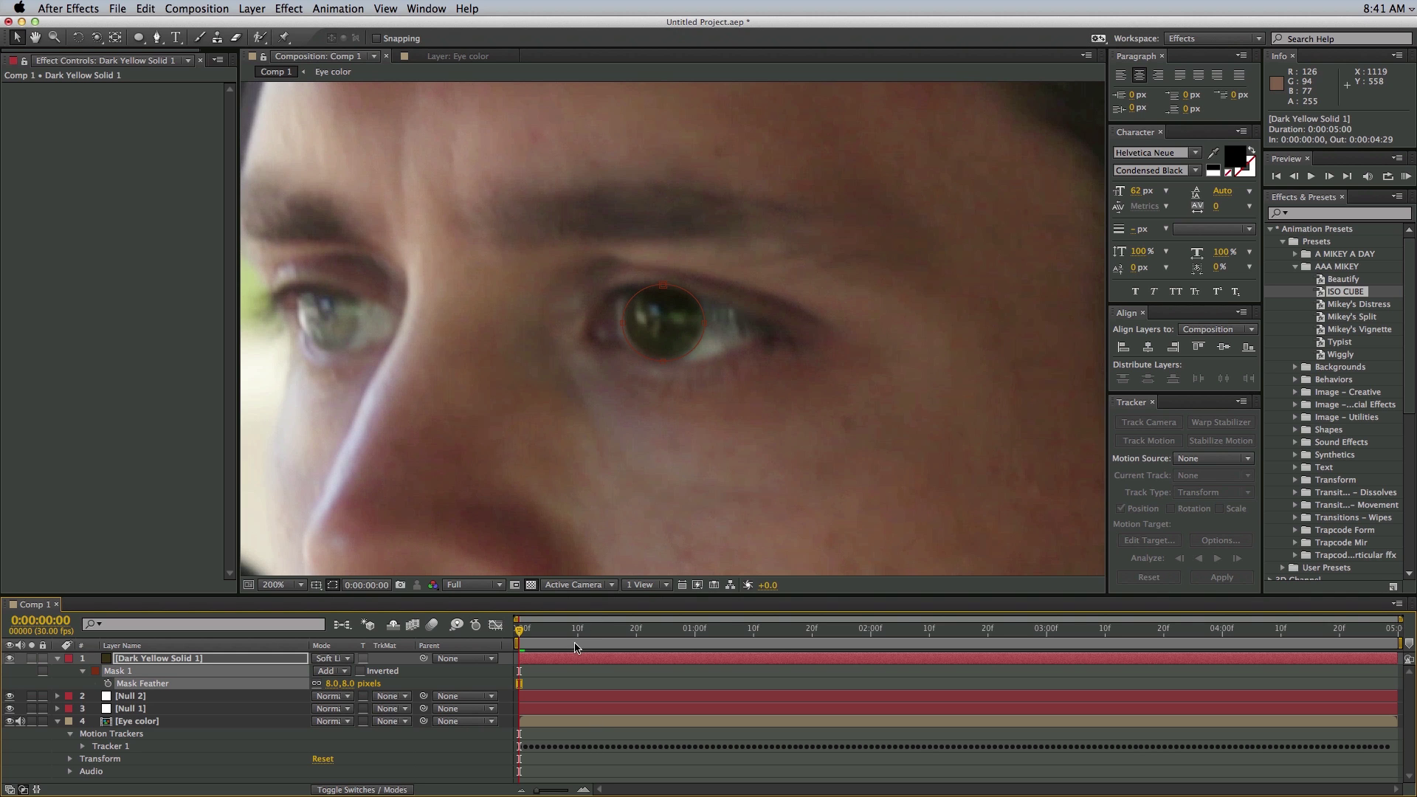
key("period")
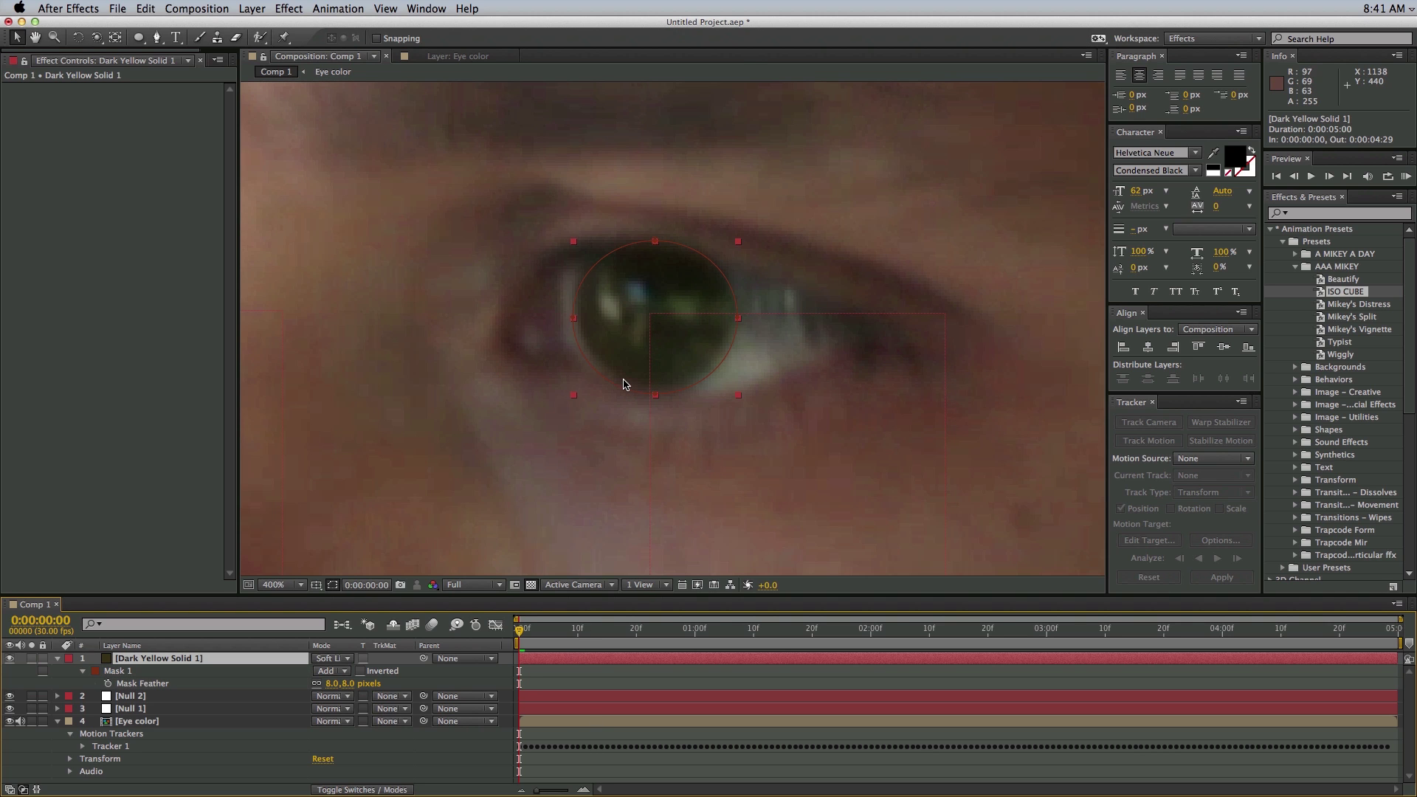
Step: Lower the iris mask's top to the eyelid and pull its right, bottom and left points onto the iris
left_click(659, 249)
left_click_drag(655, 242, 729, 268)
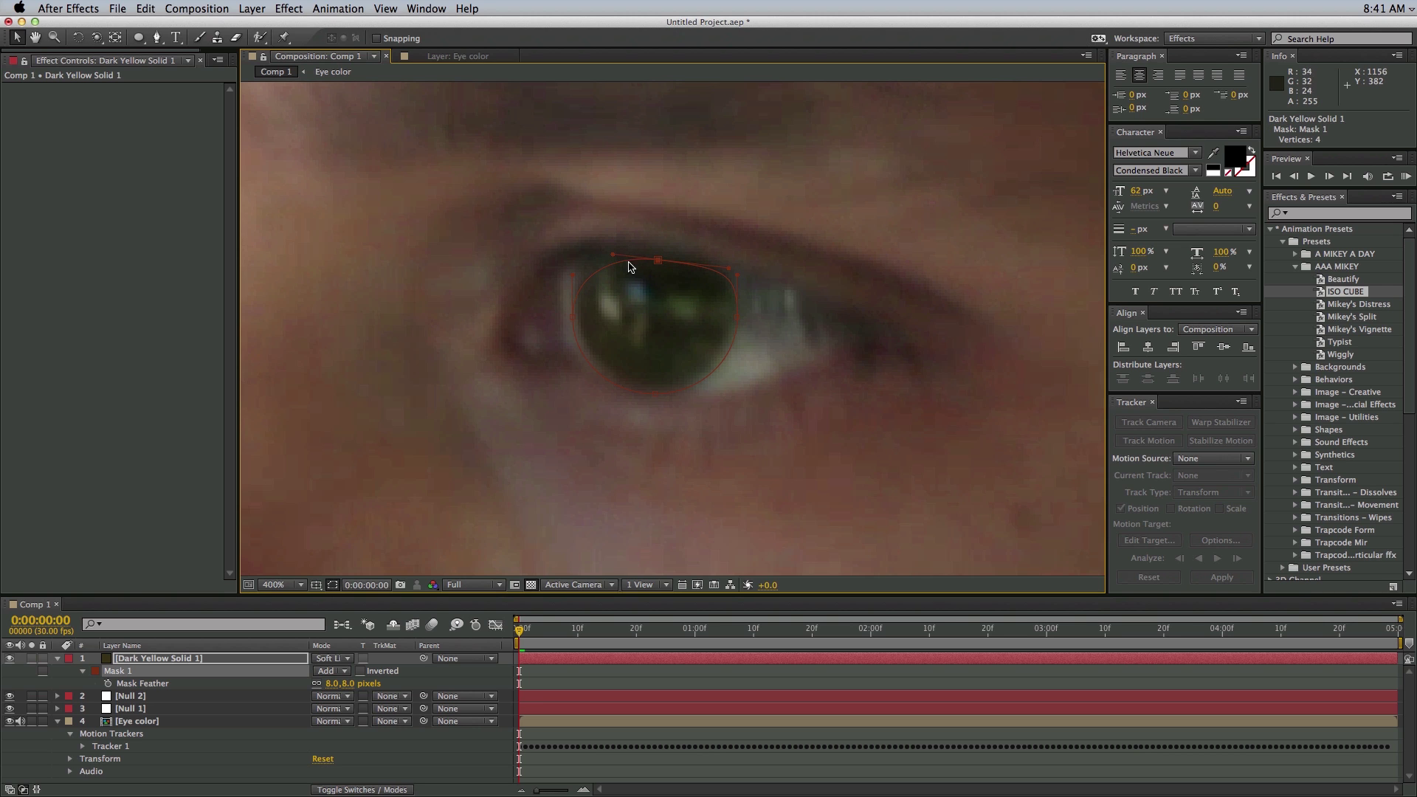
left_click_drag(614, 259, 594, 246)
left_click_drag(738, 322, 734, 318)
left_click_drag(661, 393, 661, 392)
left_click_drag(578, 323, 582, 322)
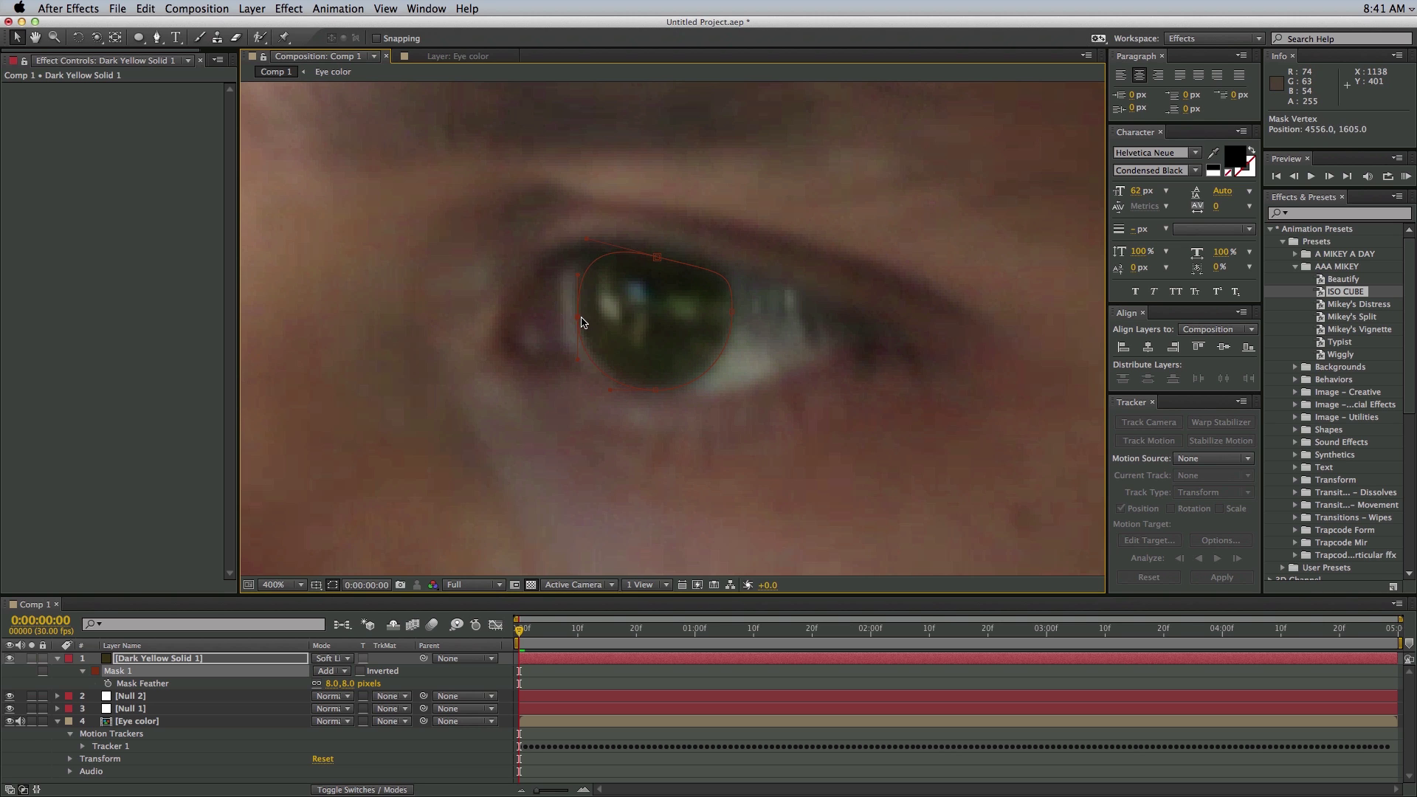
Step: Refine the mask's right and bottom points so it hugs the iris, then select its left edge
key("super+t")
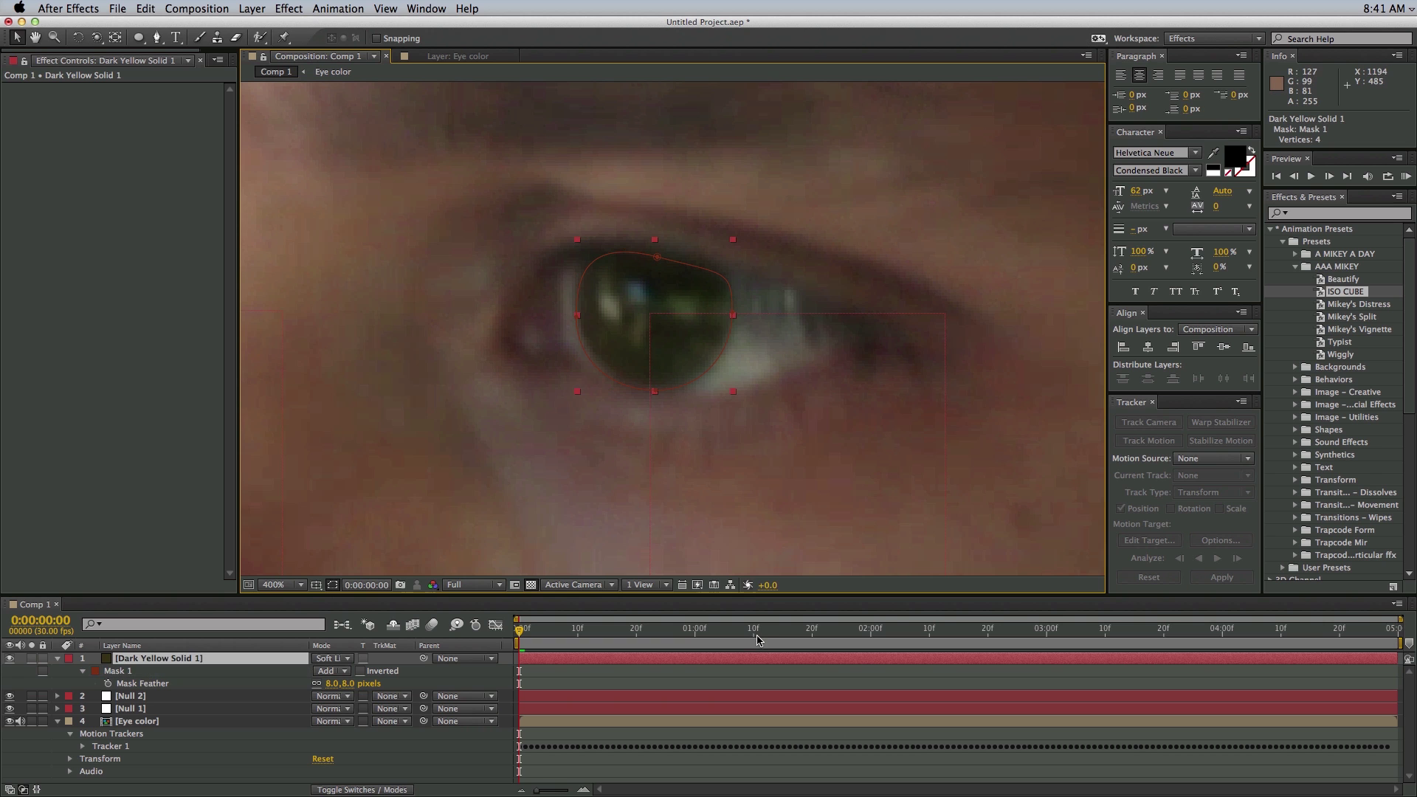
key("slash")
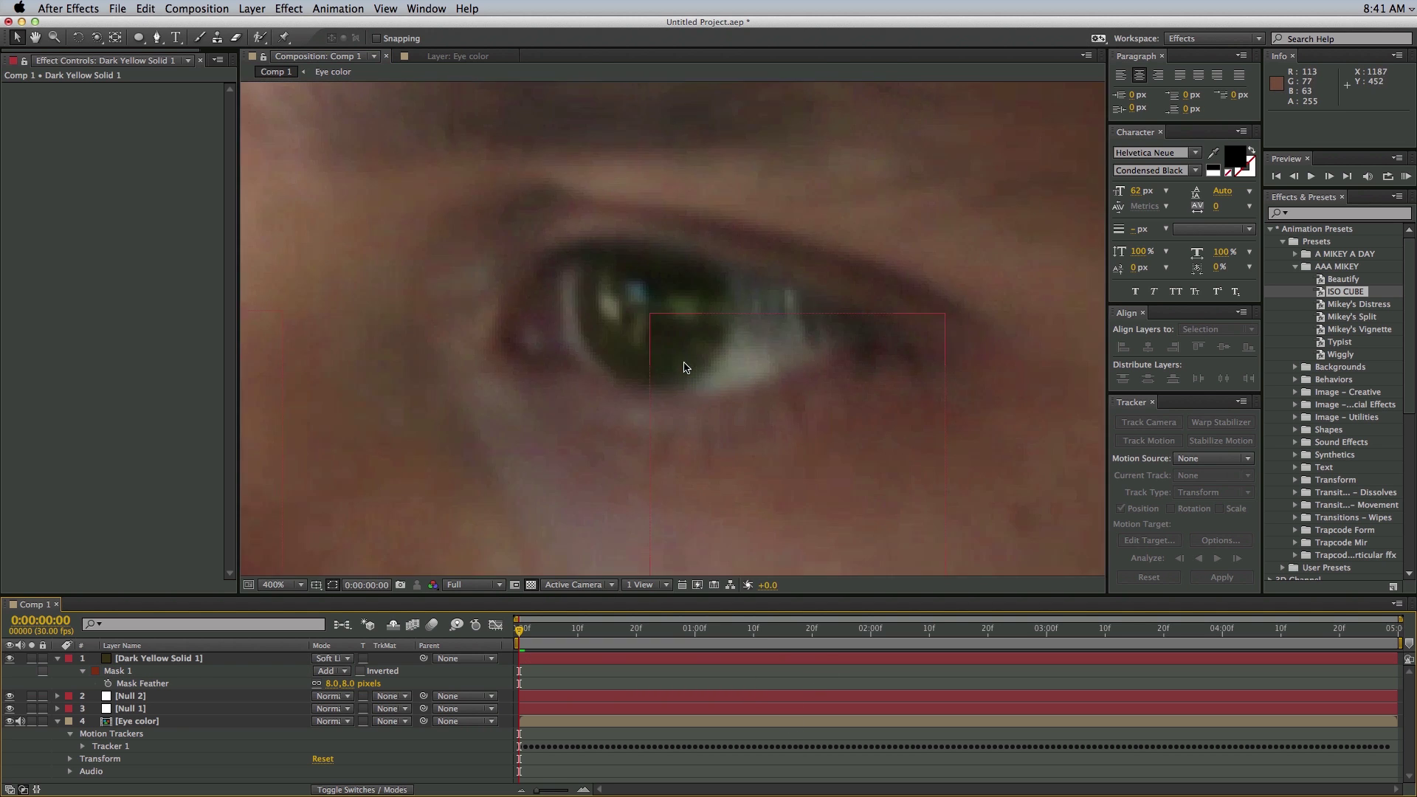
scroll(683, 357, "up", 4)
key("Return")
mouse_move(775, 307)
left_mouse_down()
mouse_move(797, 316)
mouse_move(775, 304)
left_mouse_up()
left_click_drag(640, 451, 644, 435)
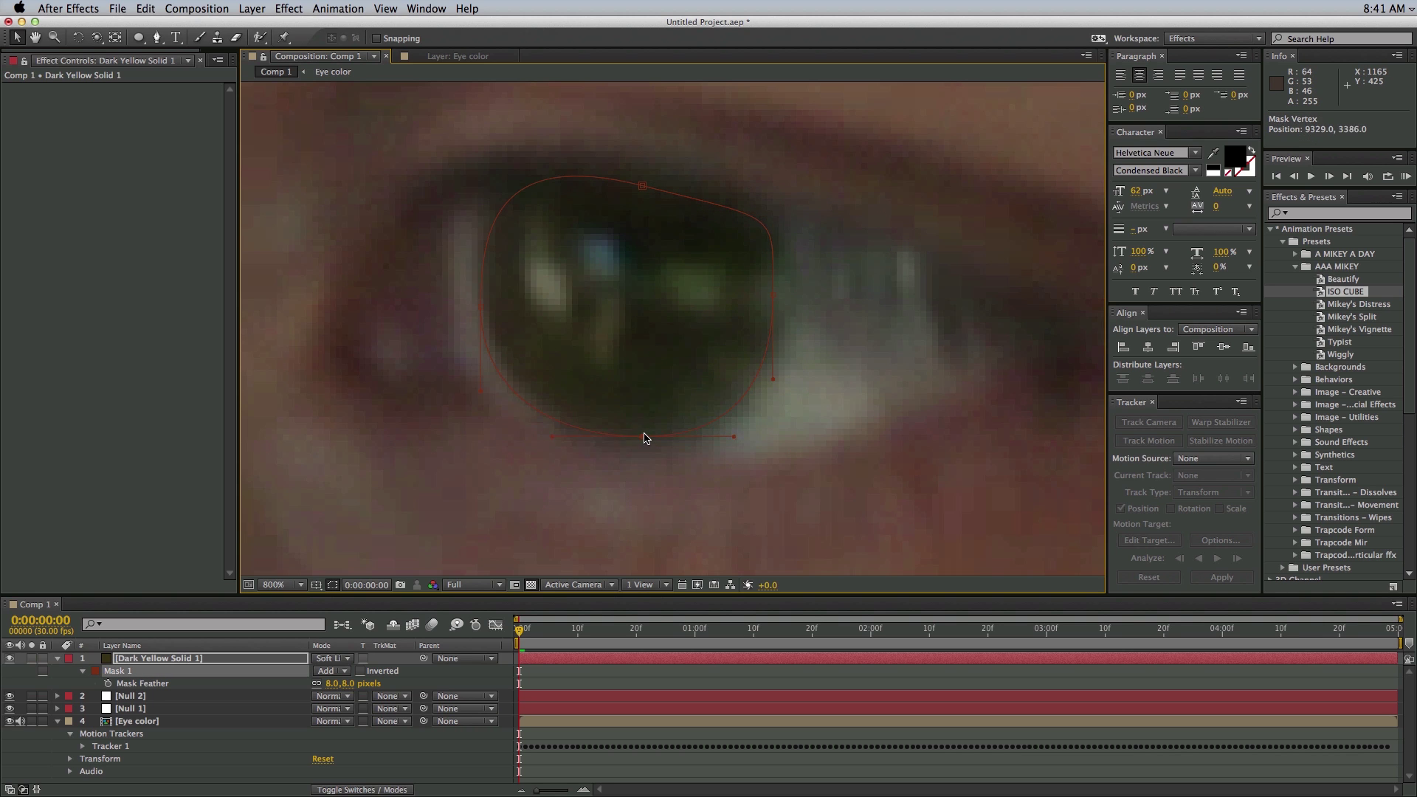
left_click(479, 311)
Step: Hide the Null 2 layer and preview the full-frame composition
key("comma")
key("comma")
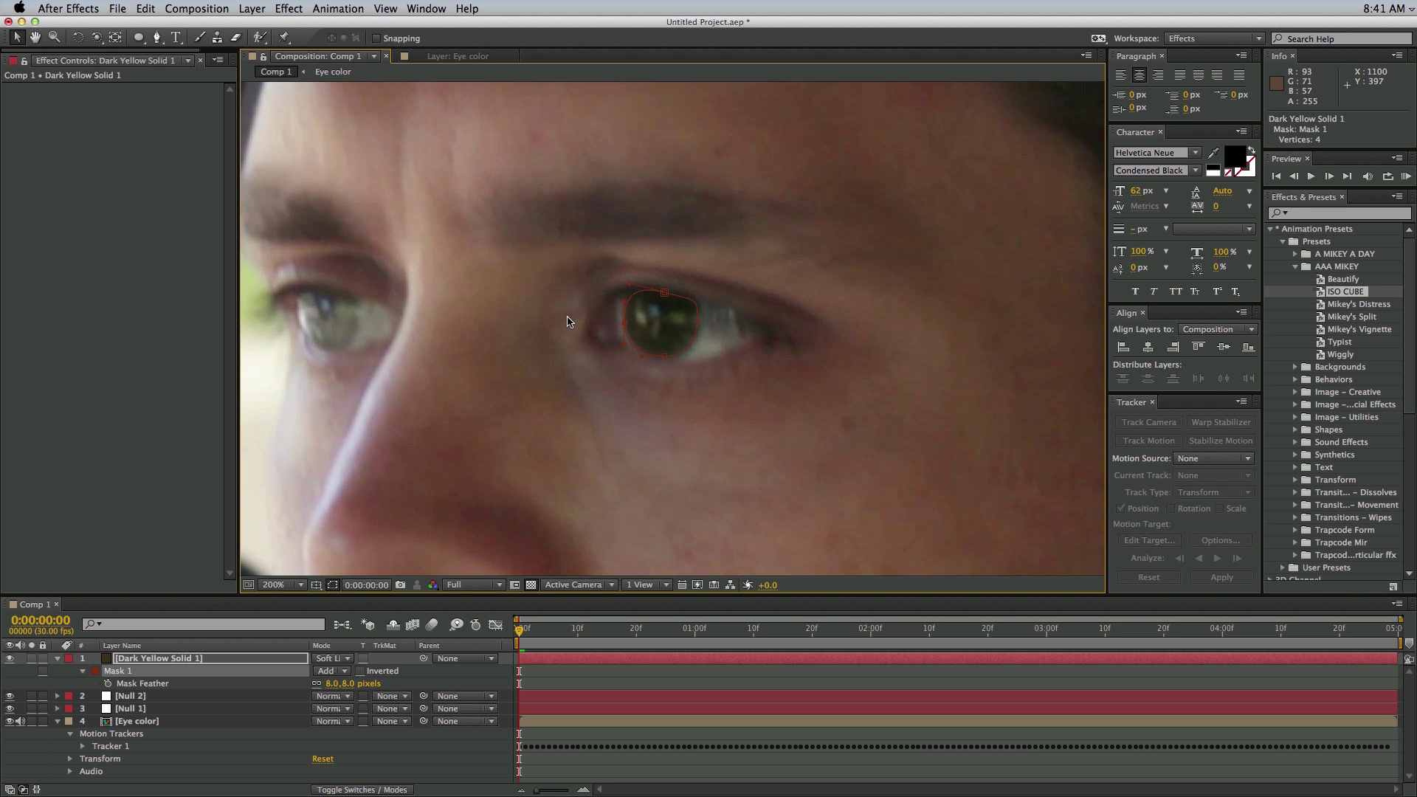
key("comma")
left_click(157, 696)
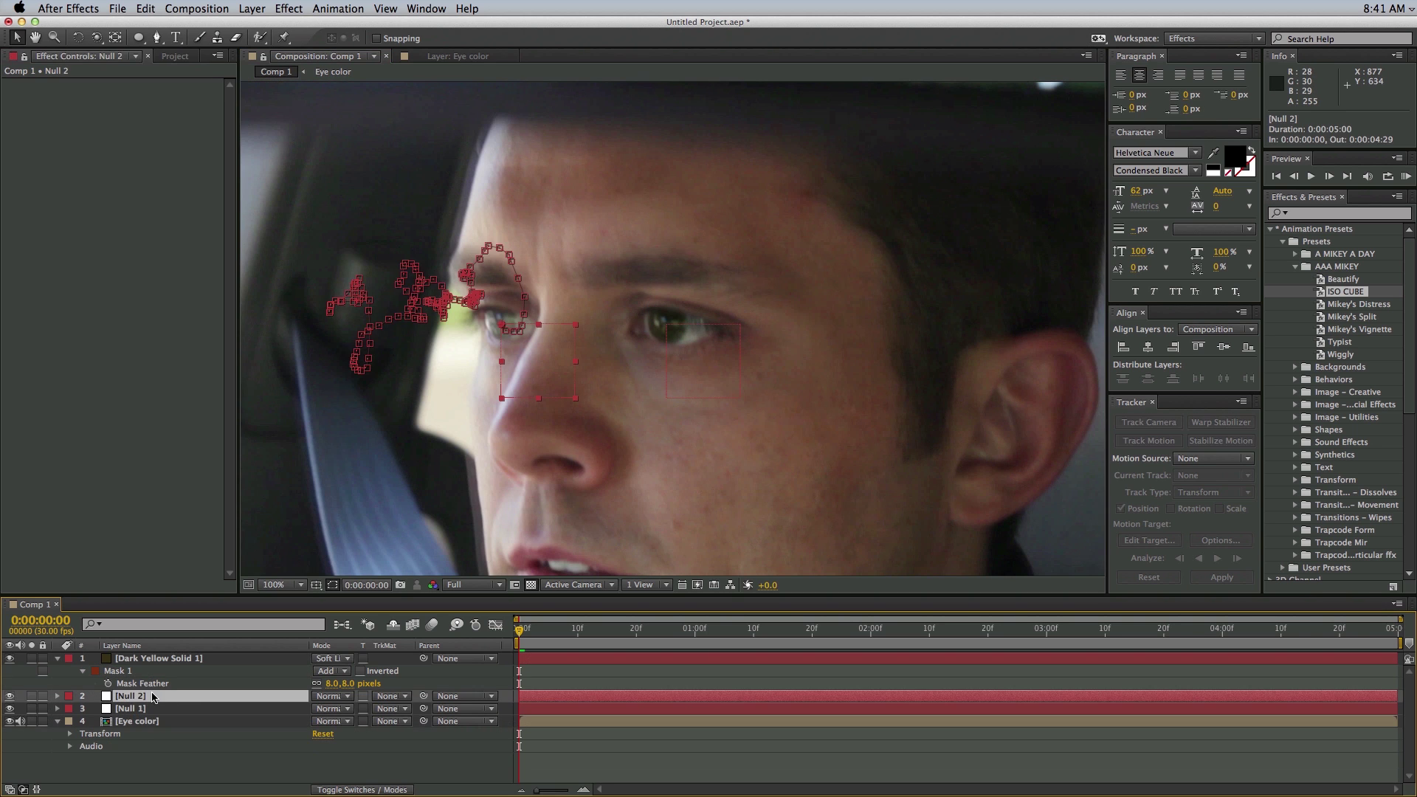
left_click(10, 696)
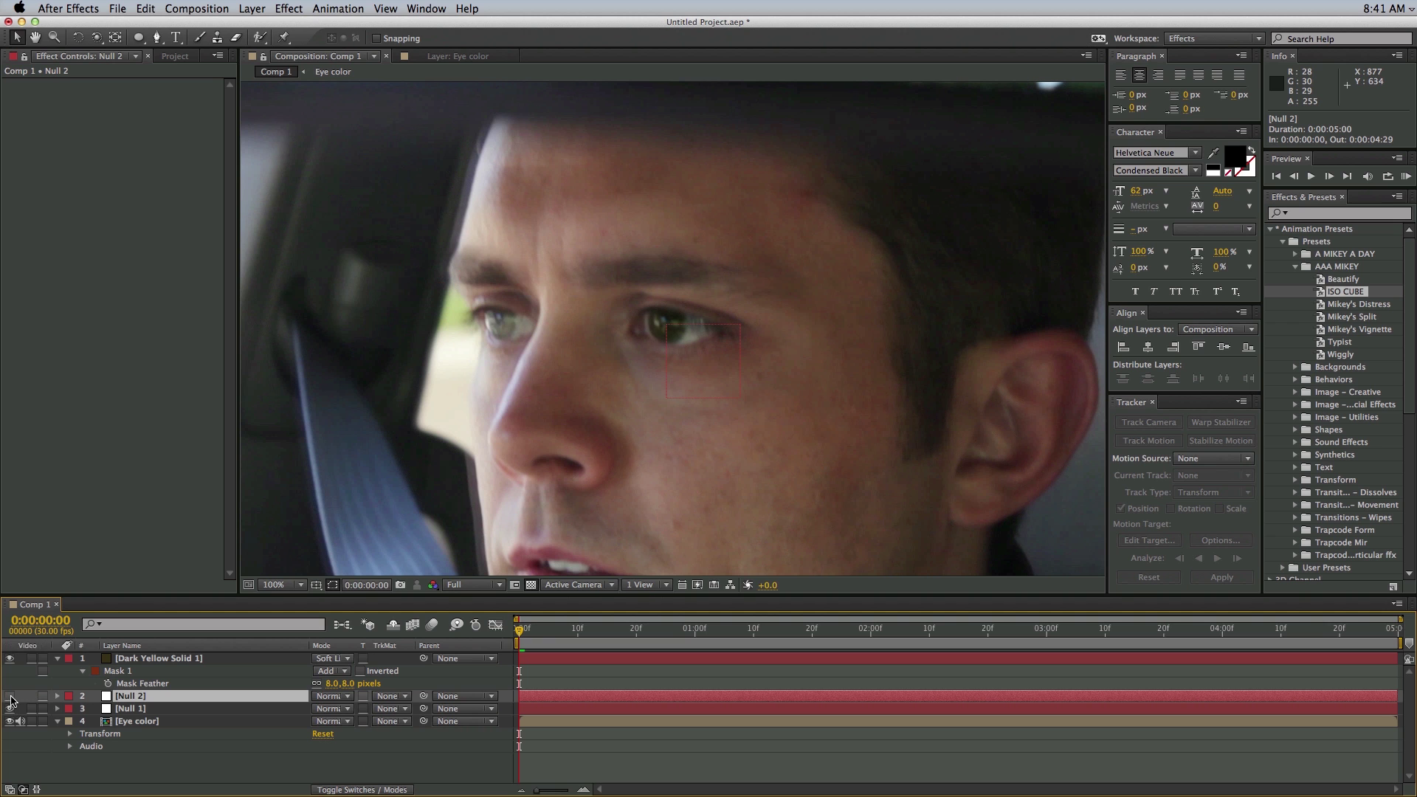
left_click(645, 763)
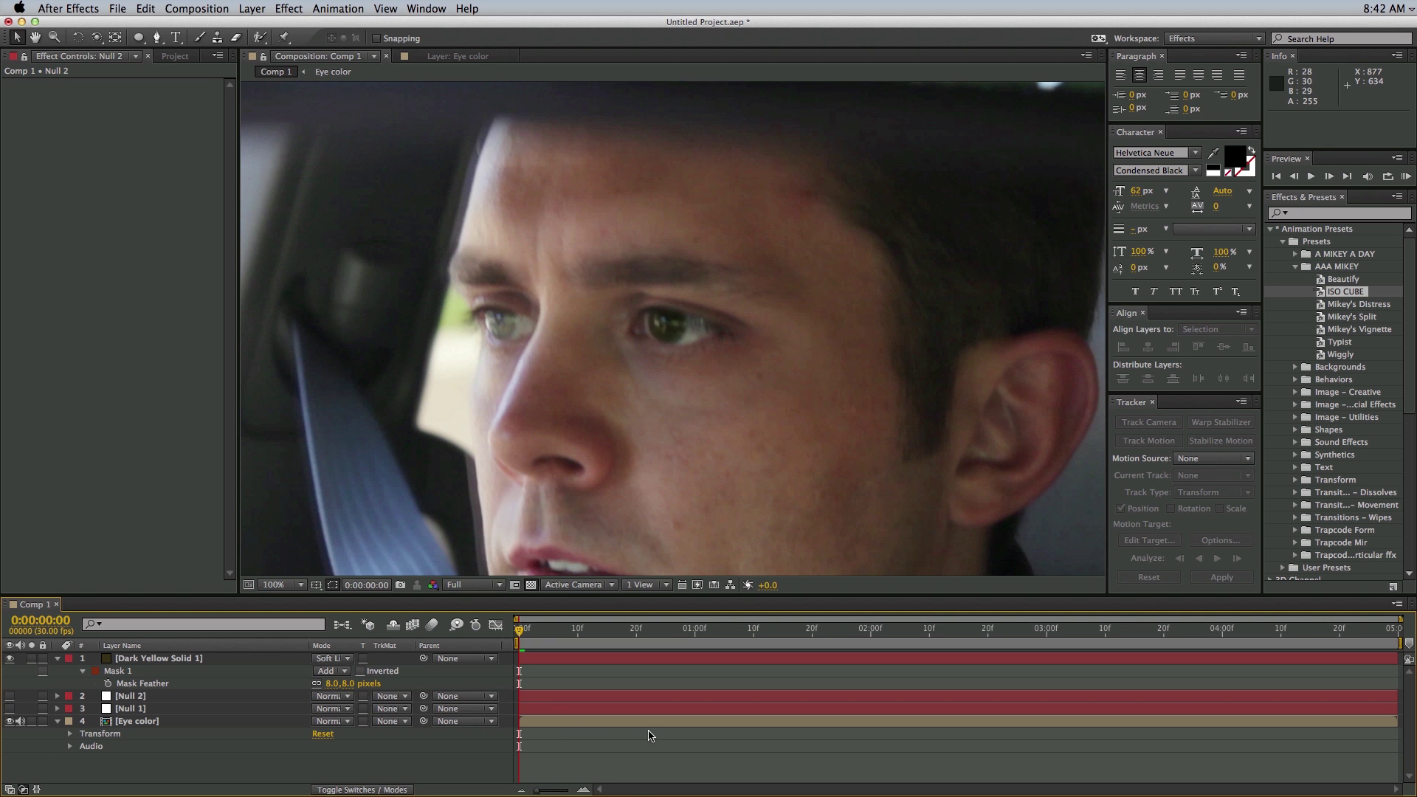
key("comma")
key("space")
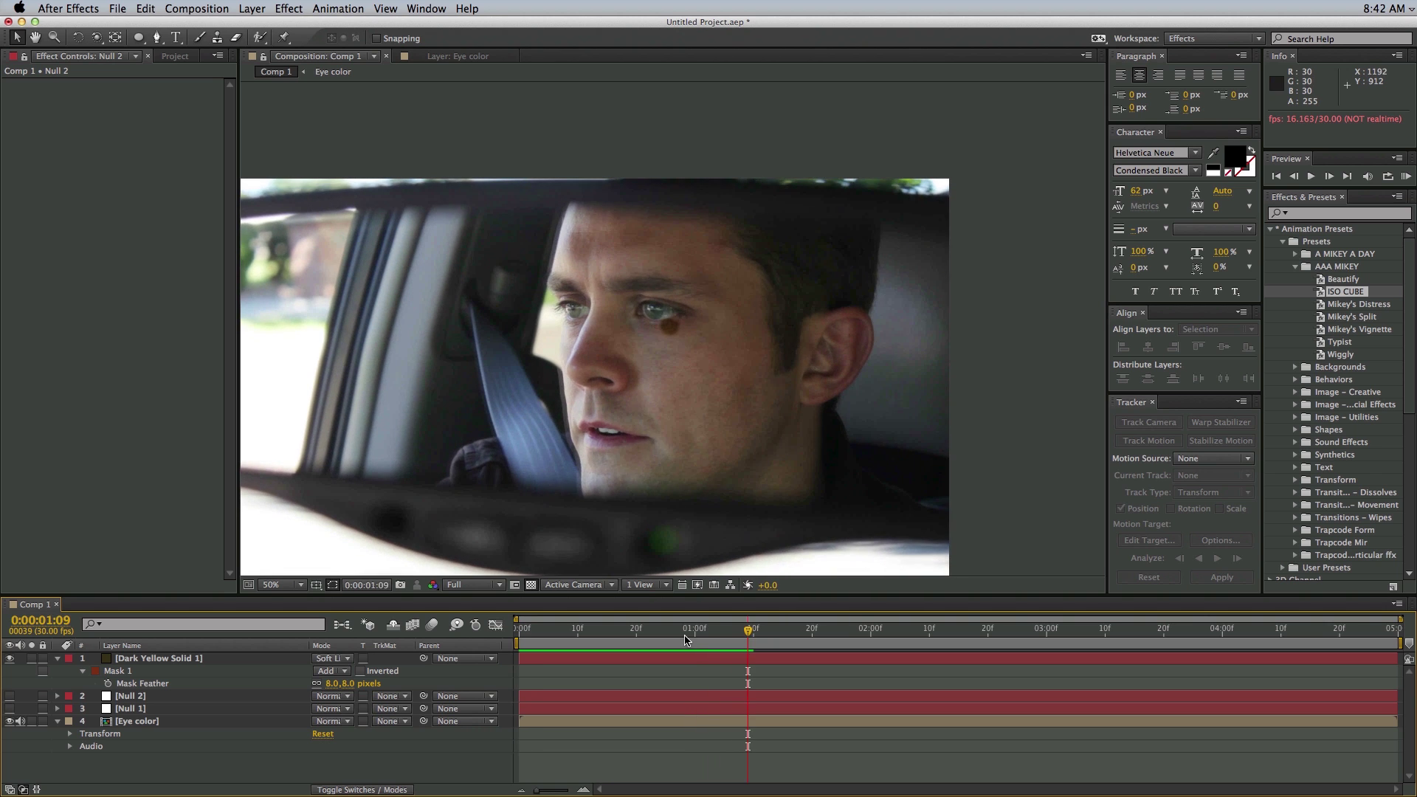
Step: Parent Dark Yellow Solid 1 to Null 1 with its pick whip
key("space")
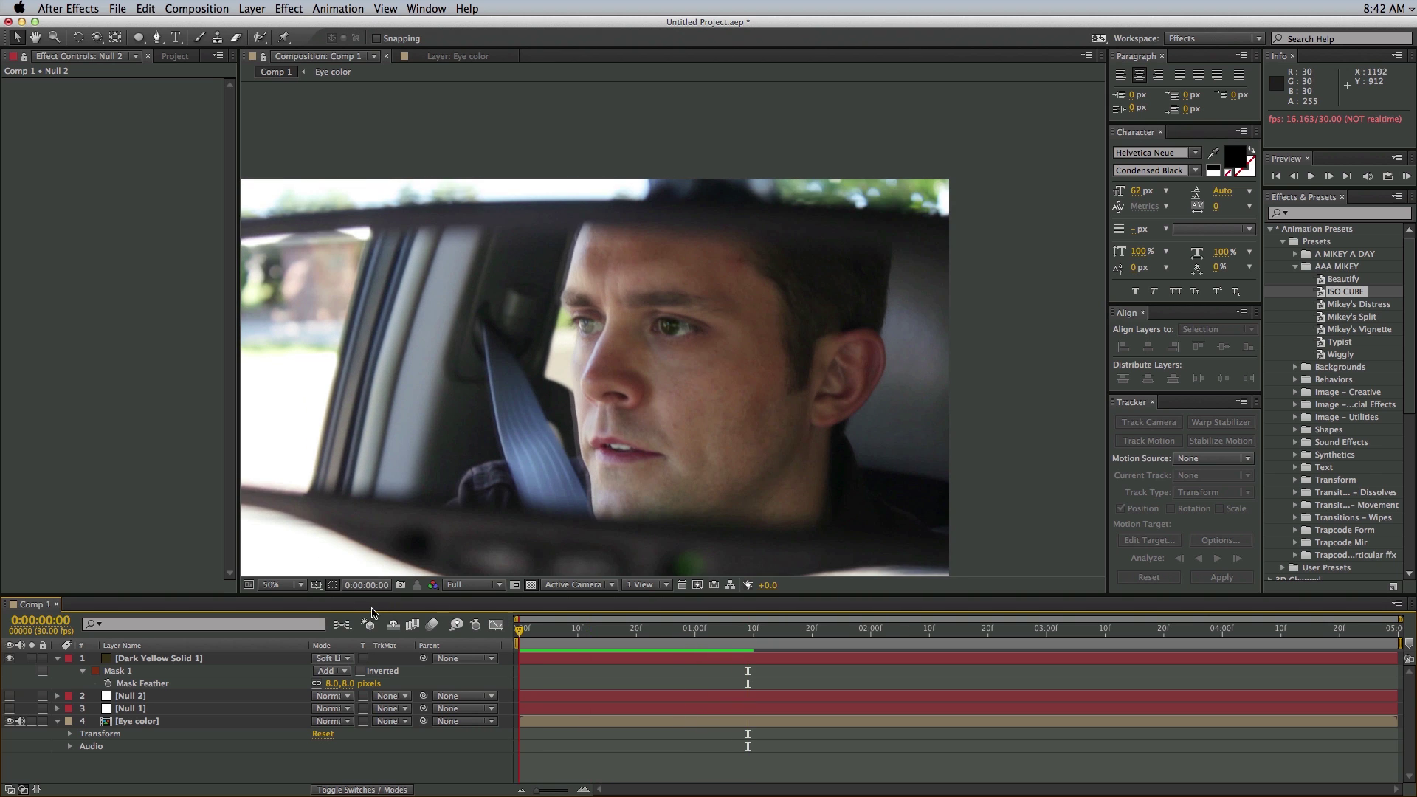
left_click(147, 660)
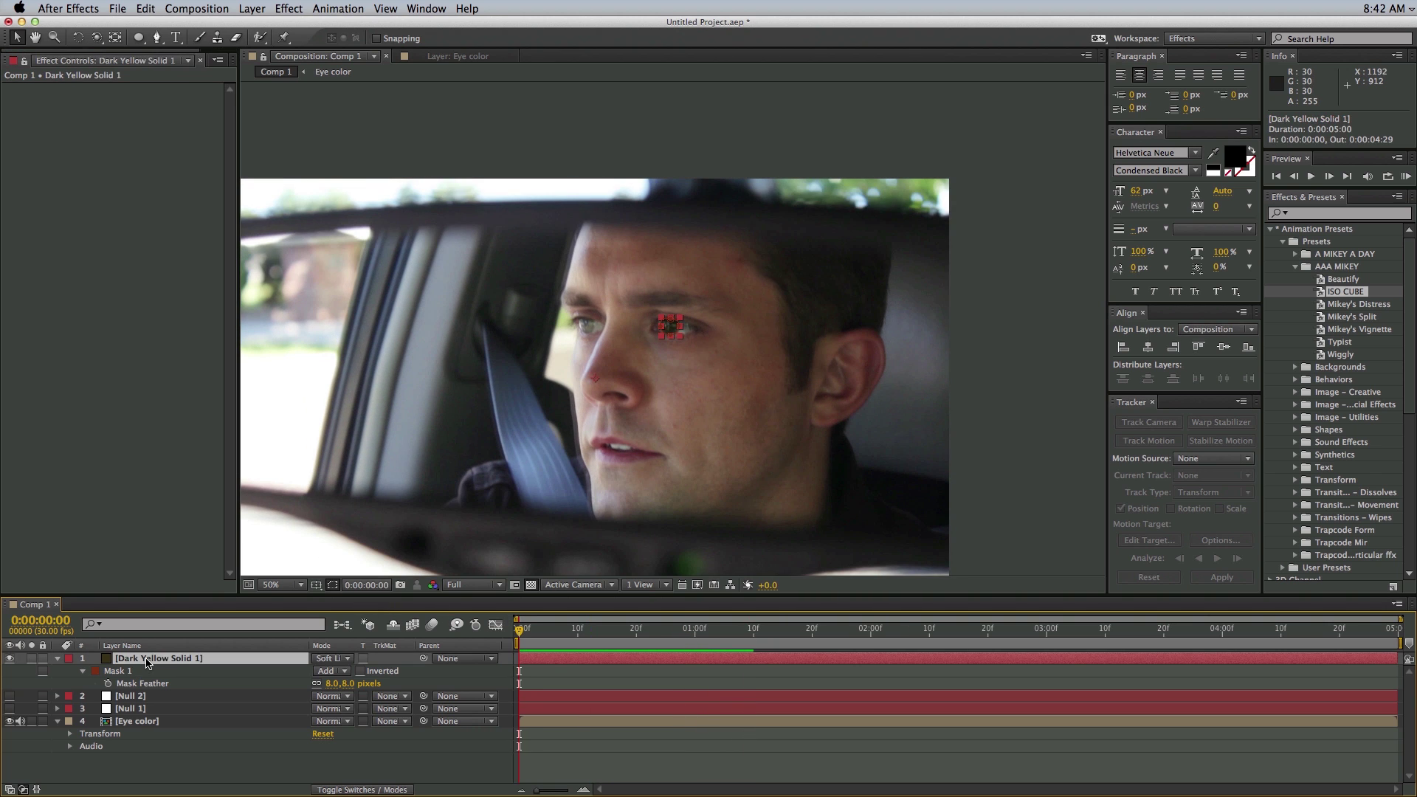
left_click(59, 659)
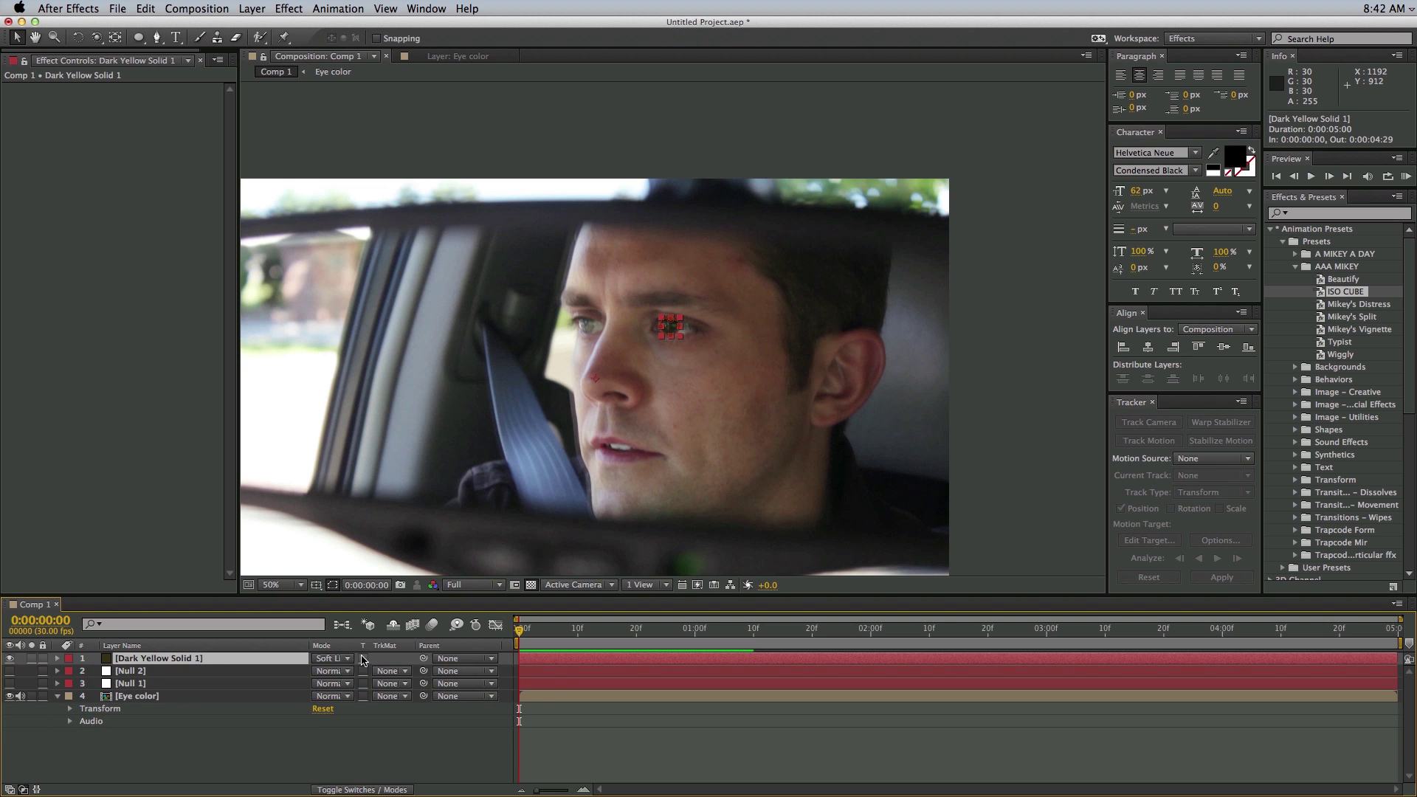
left_click_drag(424, 659, 133, 683)
left_click(561, 757)
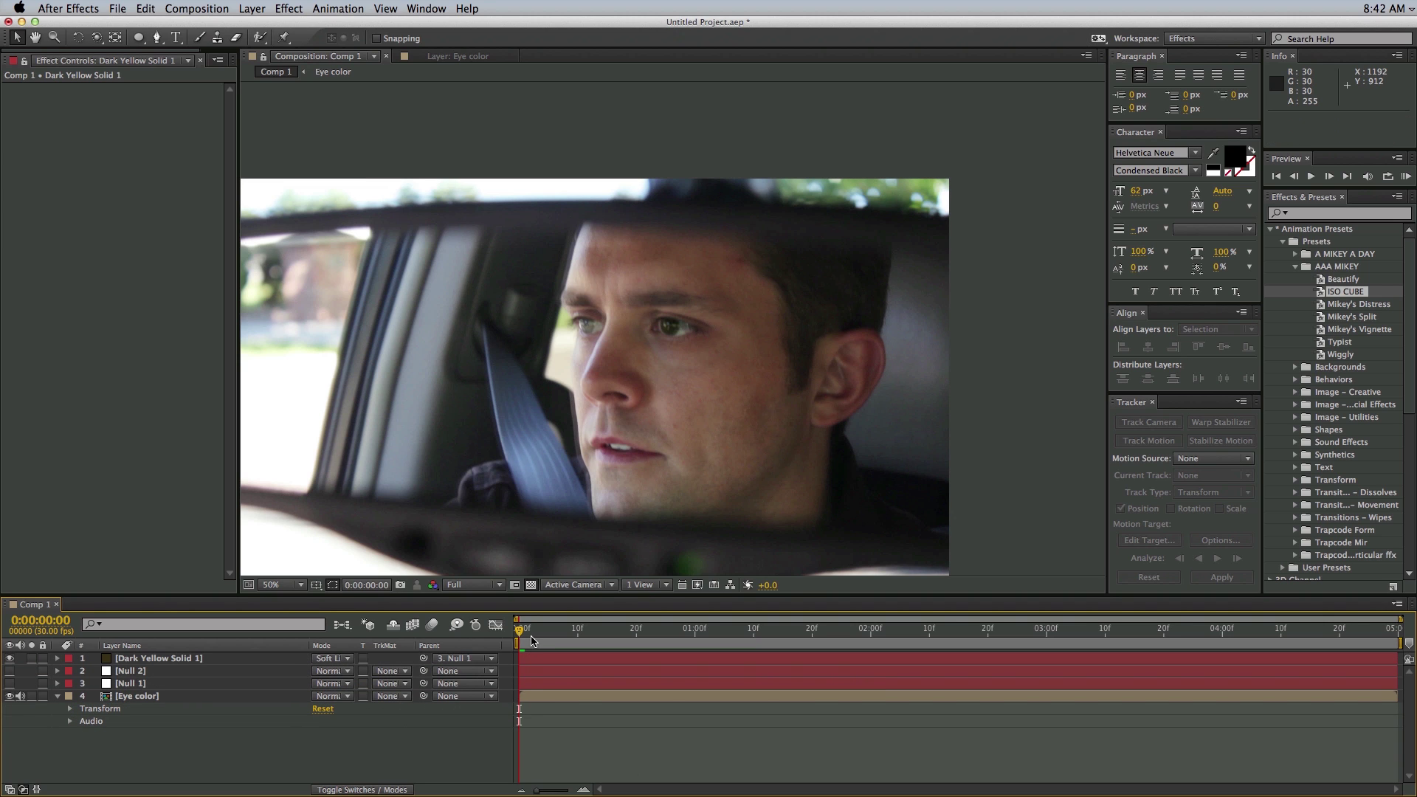
Step: Preview the tracked iris tint and return to the start of the composition
key("space")
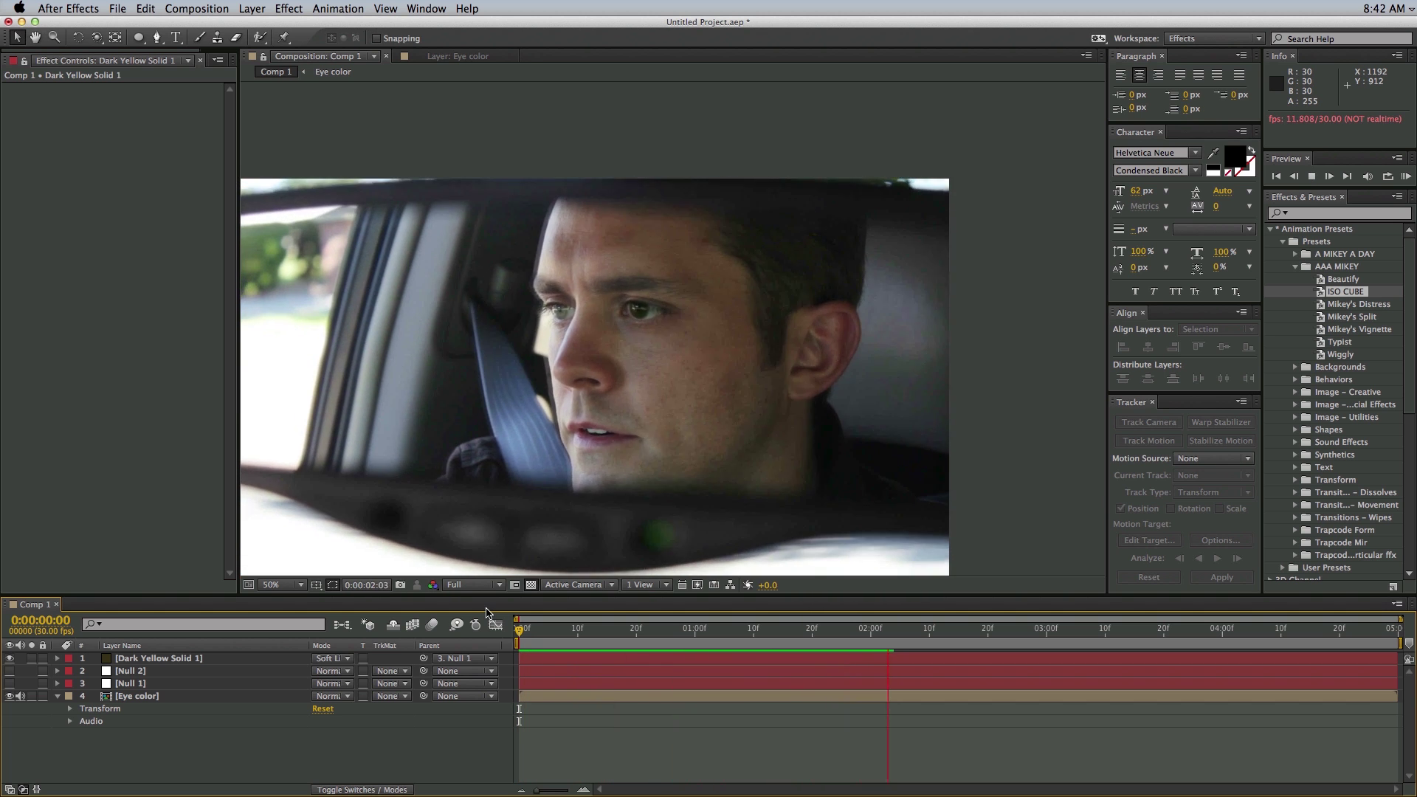
key("space")
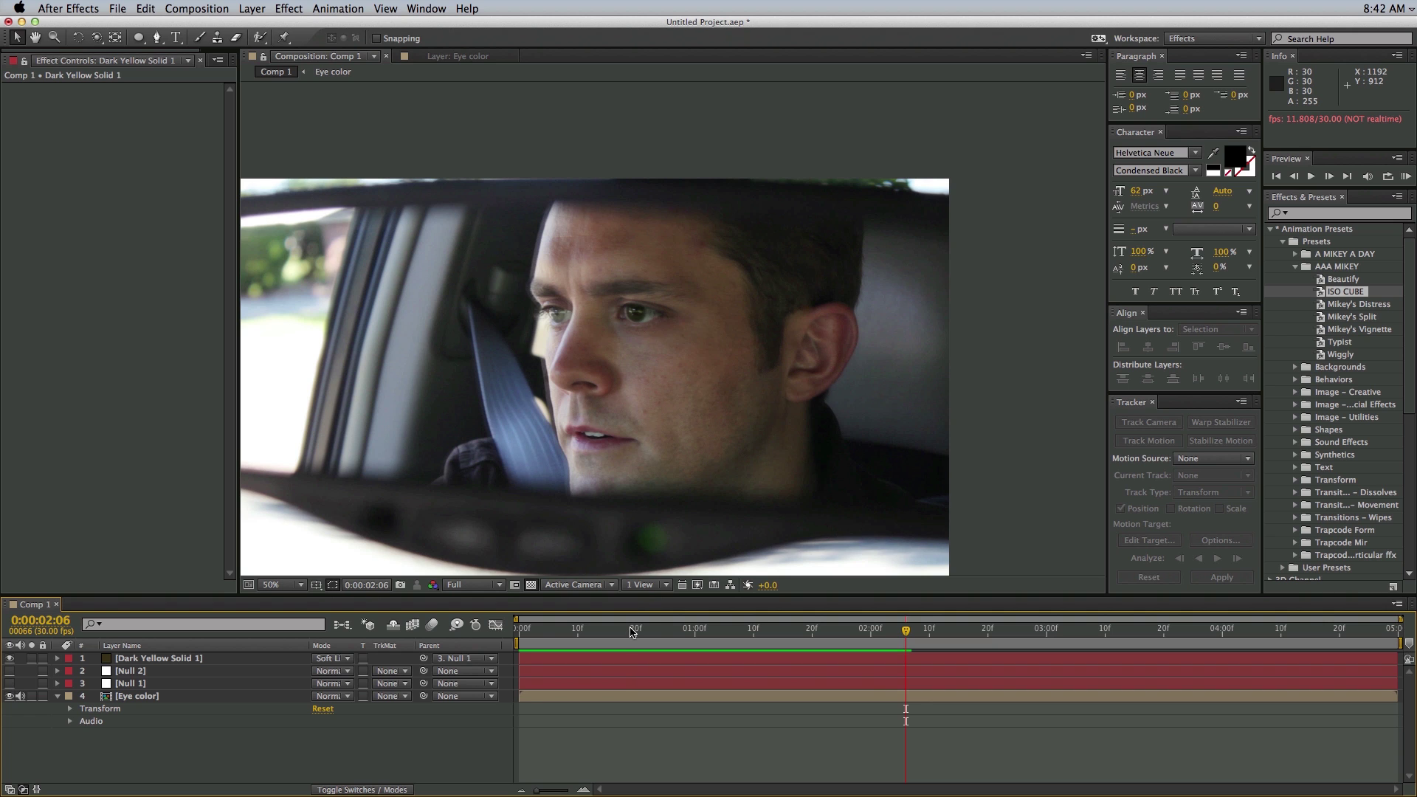
key("Home")
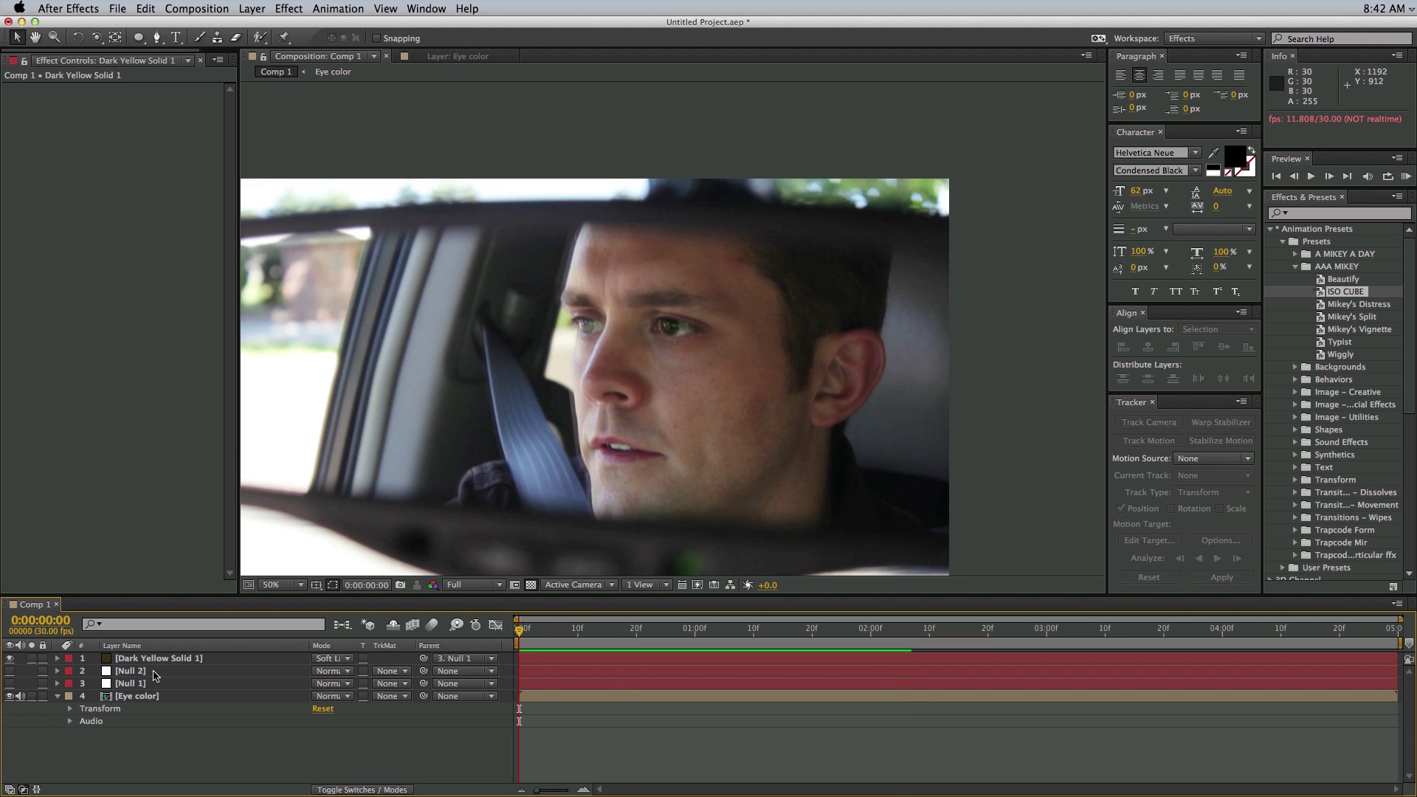
Step: Duplicate Dark Yellow Solid 1, parent the copy to Null 2, and move it onto the other eye
left_click(158, 659)
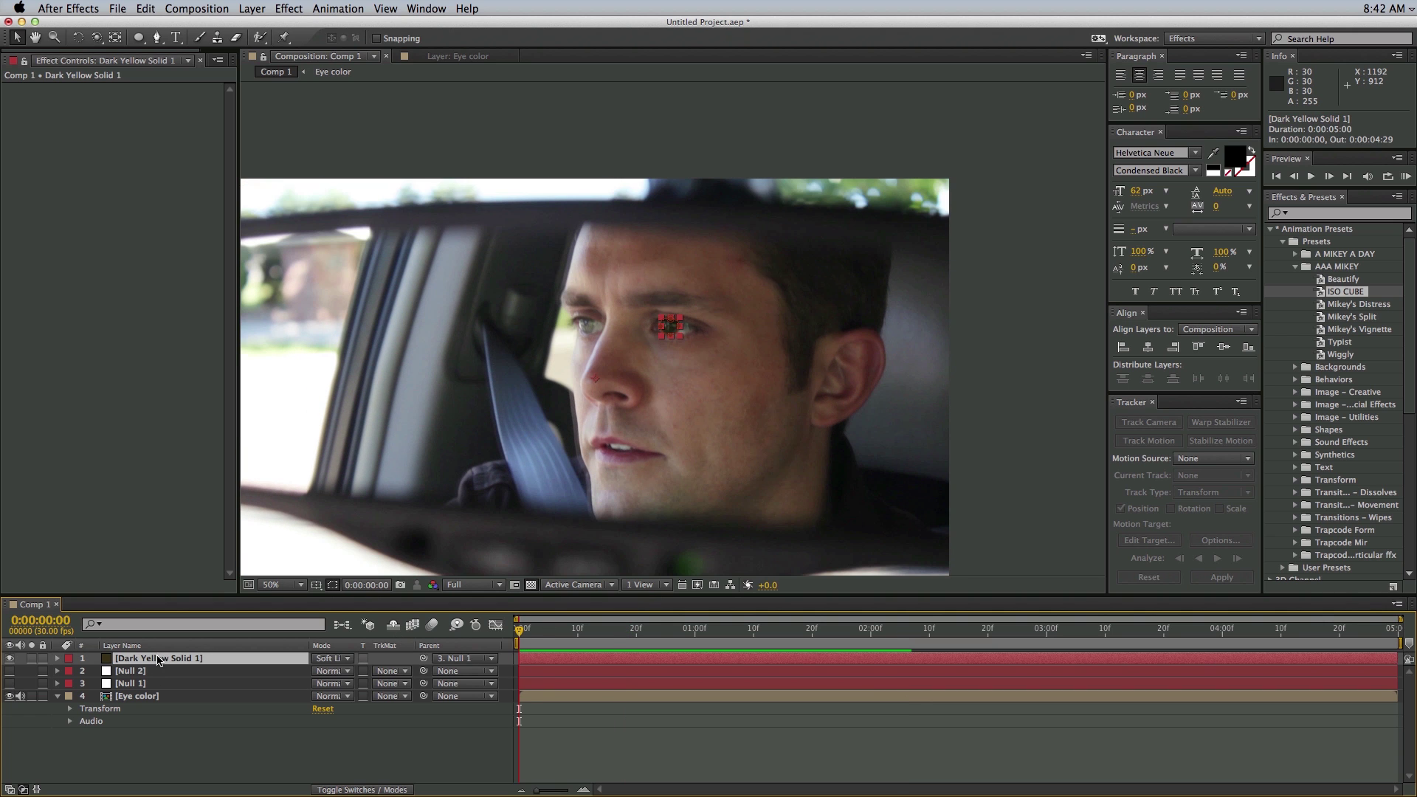
key("super+d")
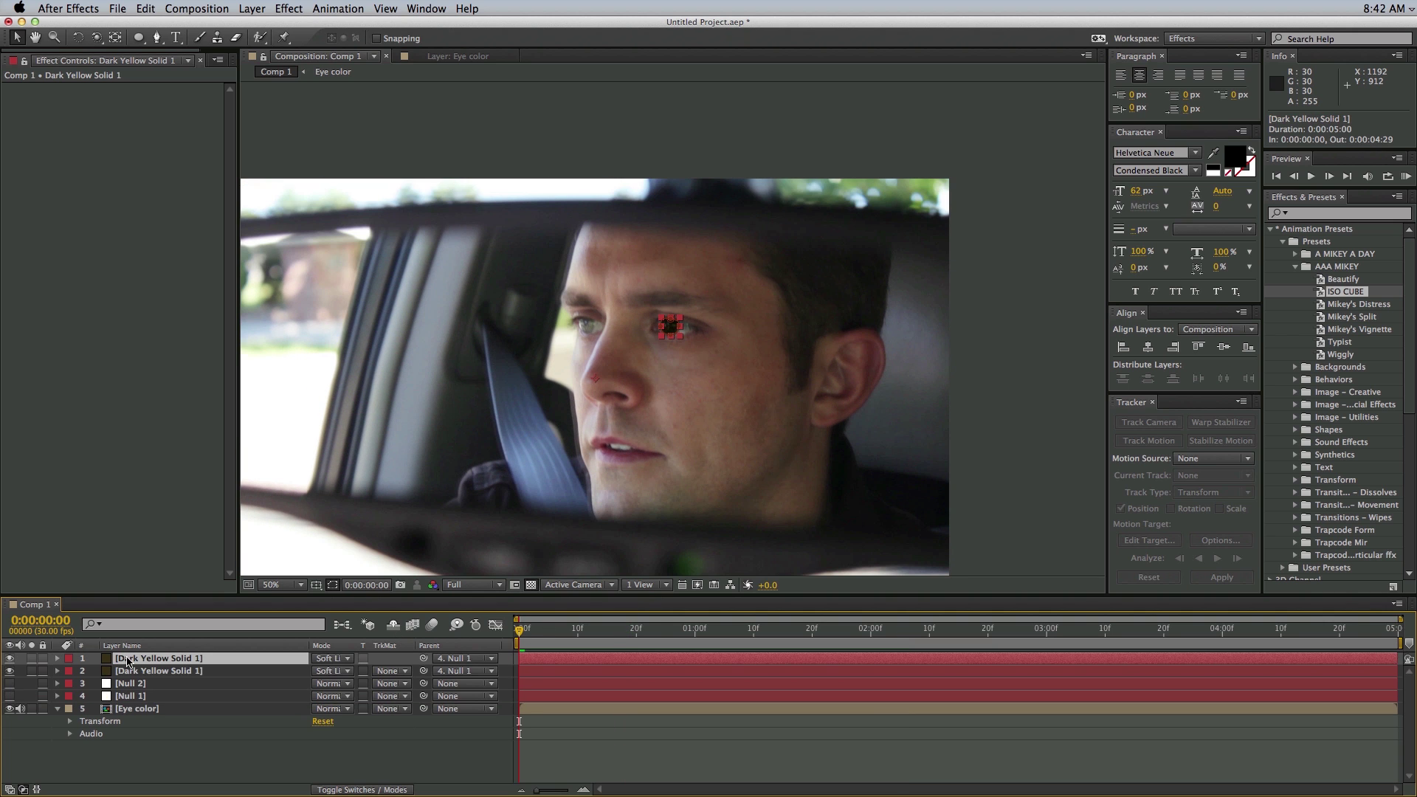
left_click_drag(424, 659, 143, 685)
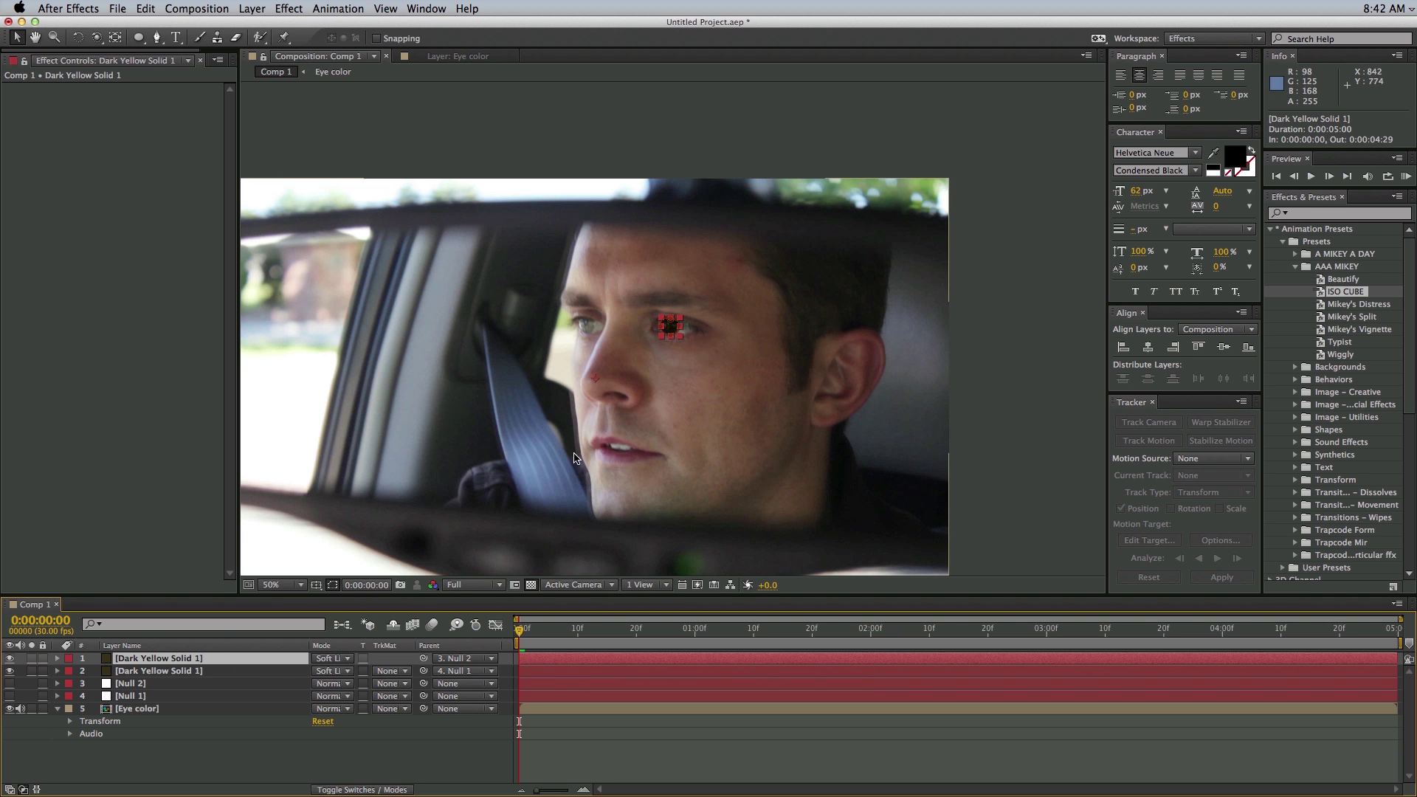
key("period")
key("period")
left_click_drag(684, 324, 352, 319)
Step: Fit the copy's mask to the second iris by adjusting its left, top, right and bottom points
scroll(561, 355, "left", 2)
key("period")
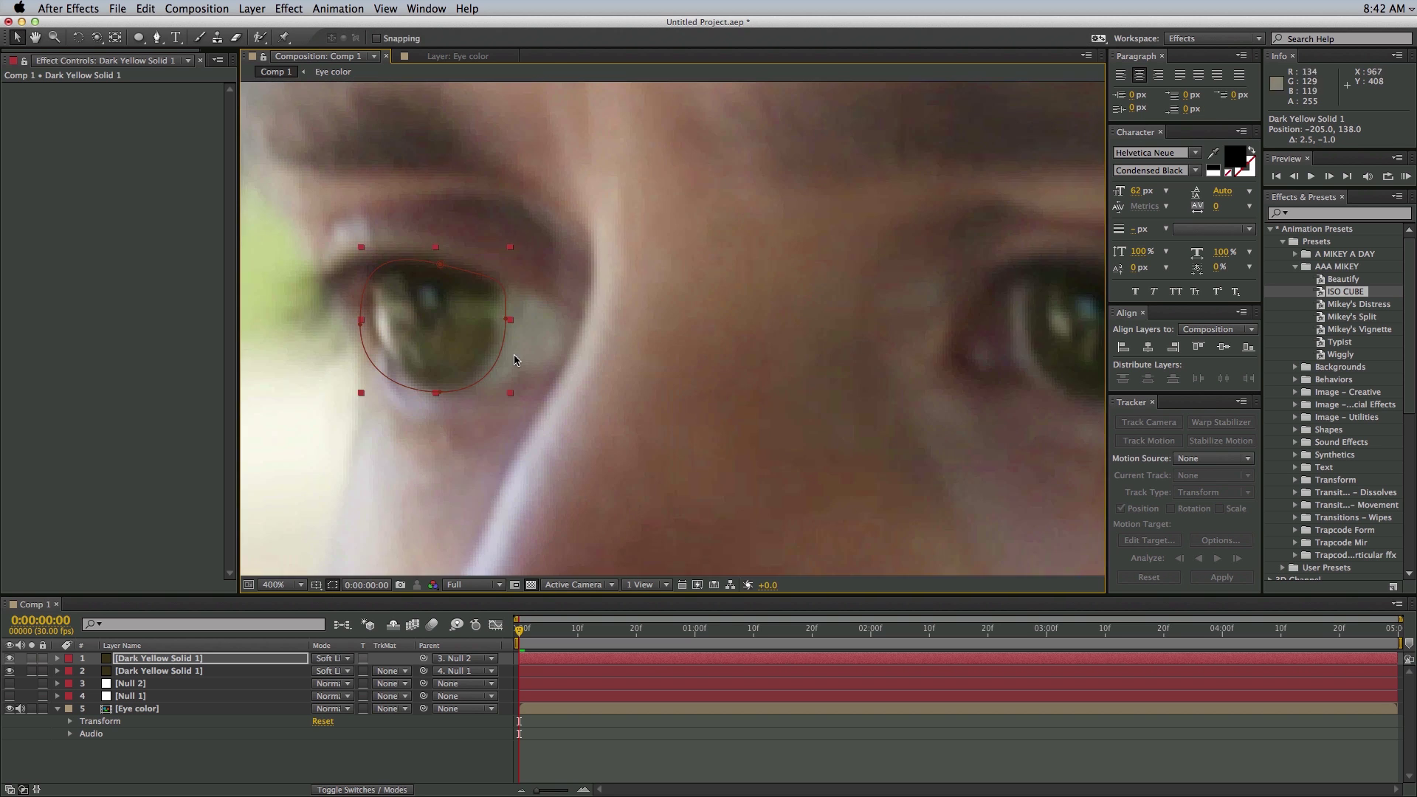
scroll(424, 317, "left", 2)
left_click_drag(427, 322, 439, 317)
key("Return")
left_click_drag(511, 264, 502, 264)
left_click_drag(573, 313, 569, 315)
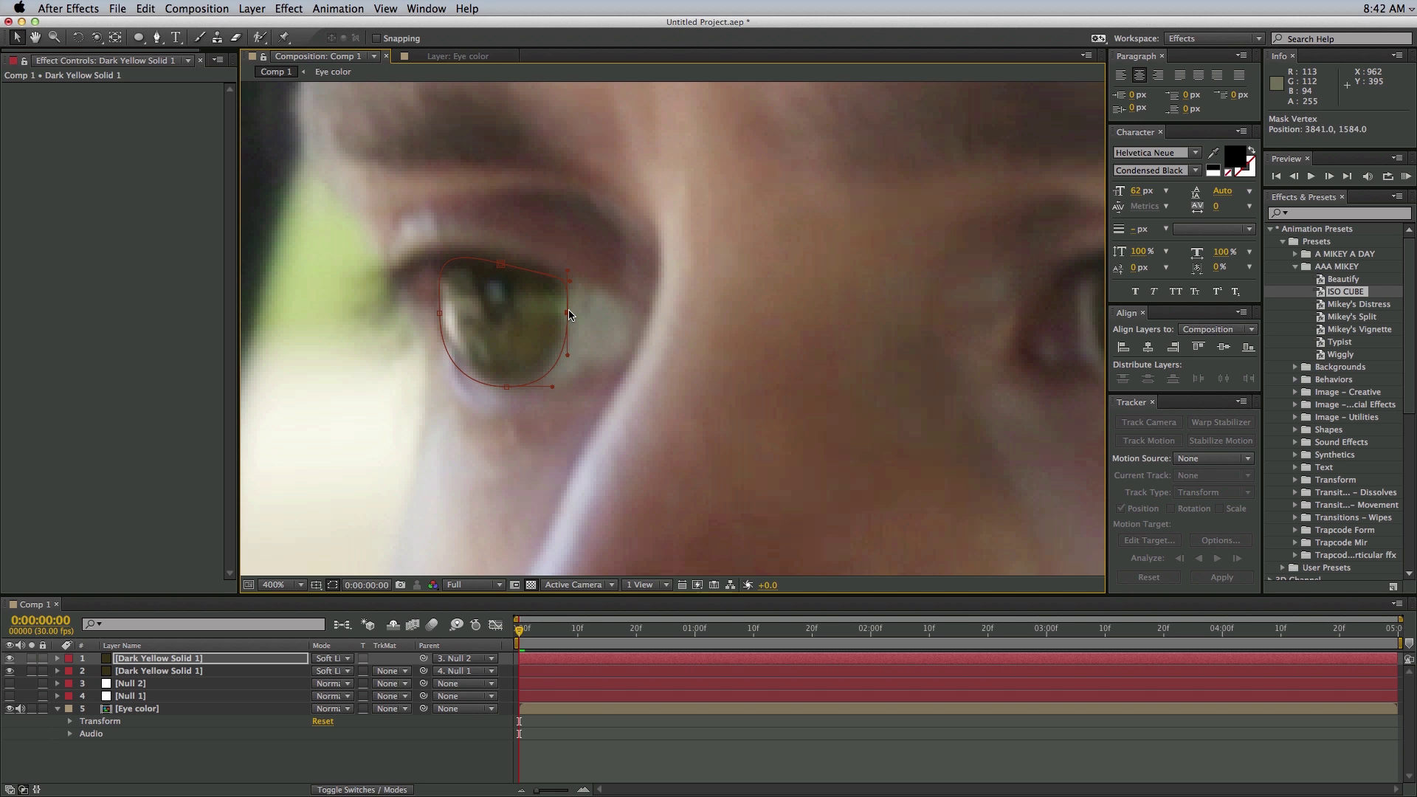
left_click_drag(505, 385, 514, 380)
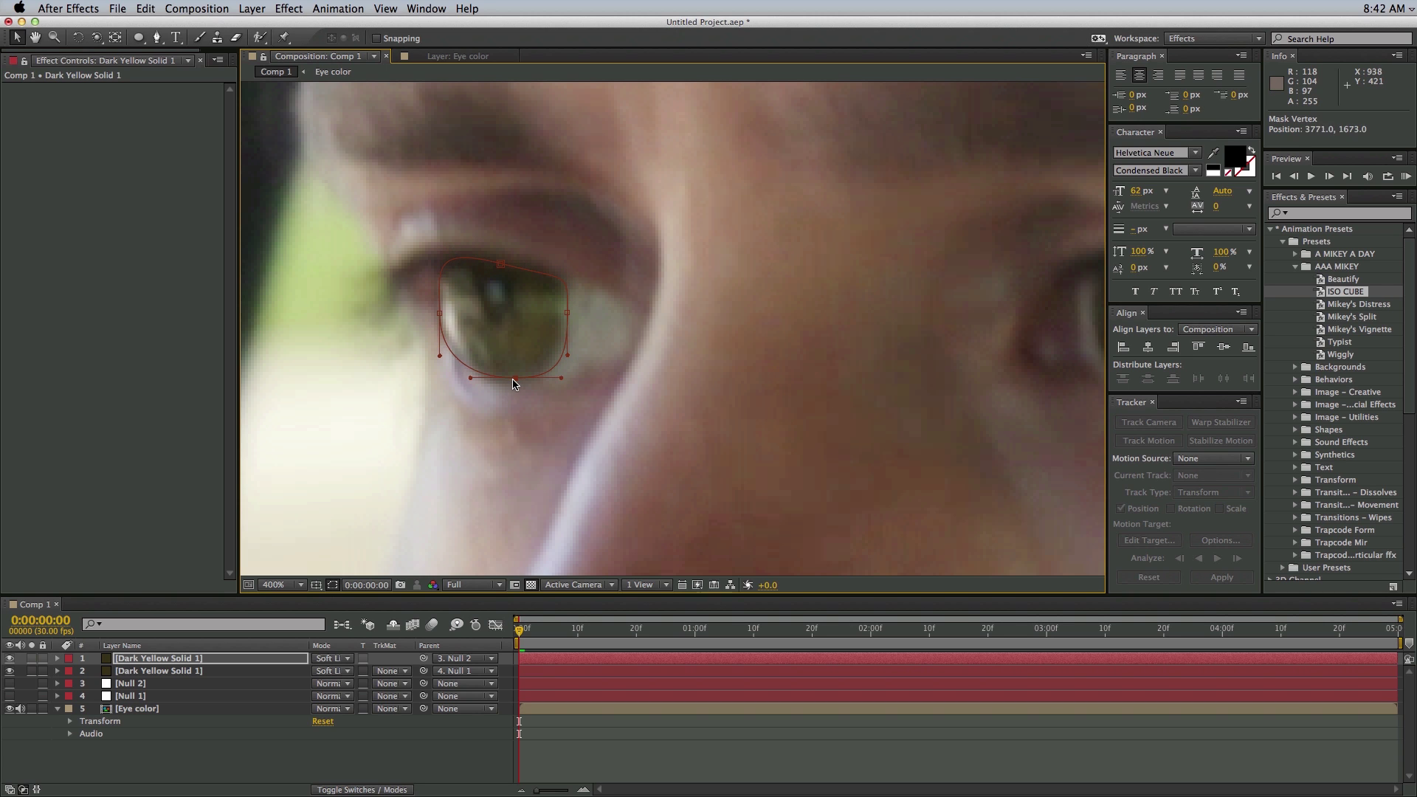
double_click(439, 317)
Step: Check the full frame and select the top eye-colour solid layer
key("comma")
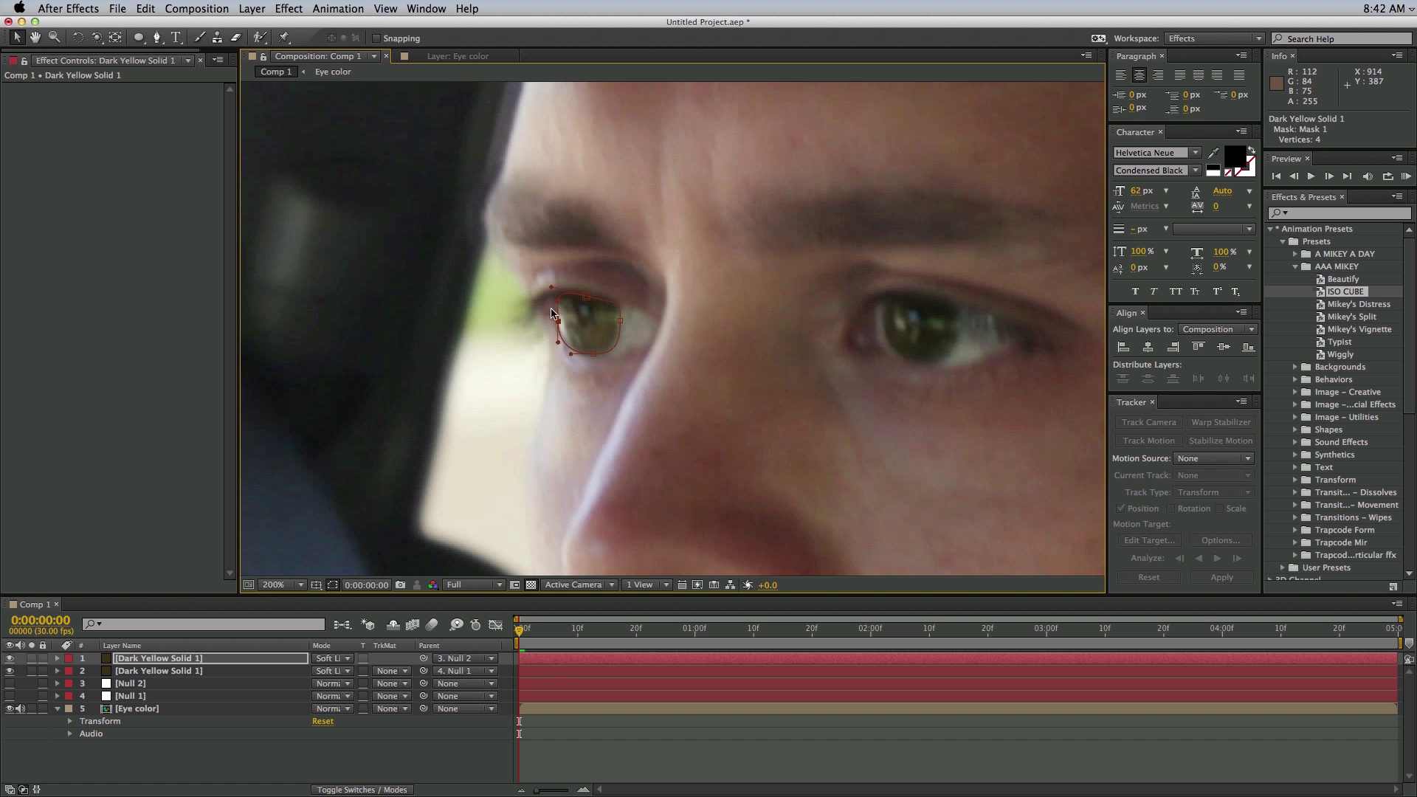
left_click(507, 370)
key("comma")
key("comma")
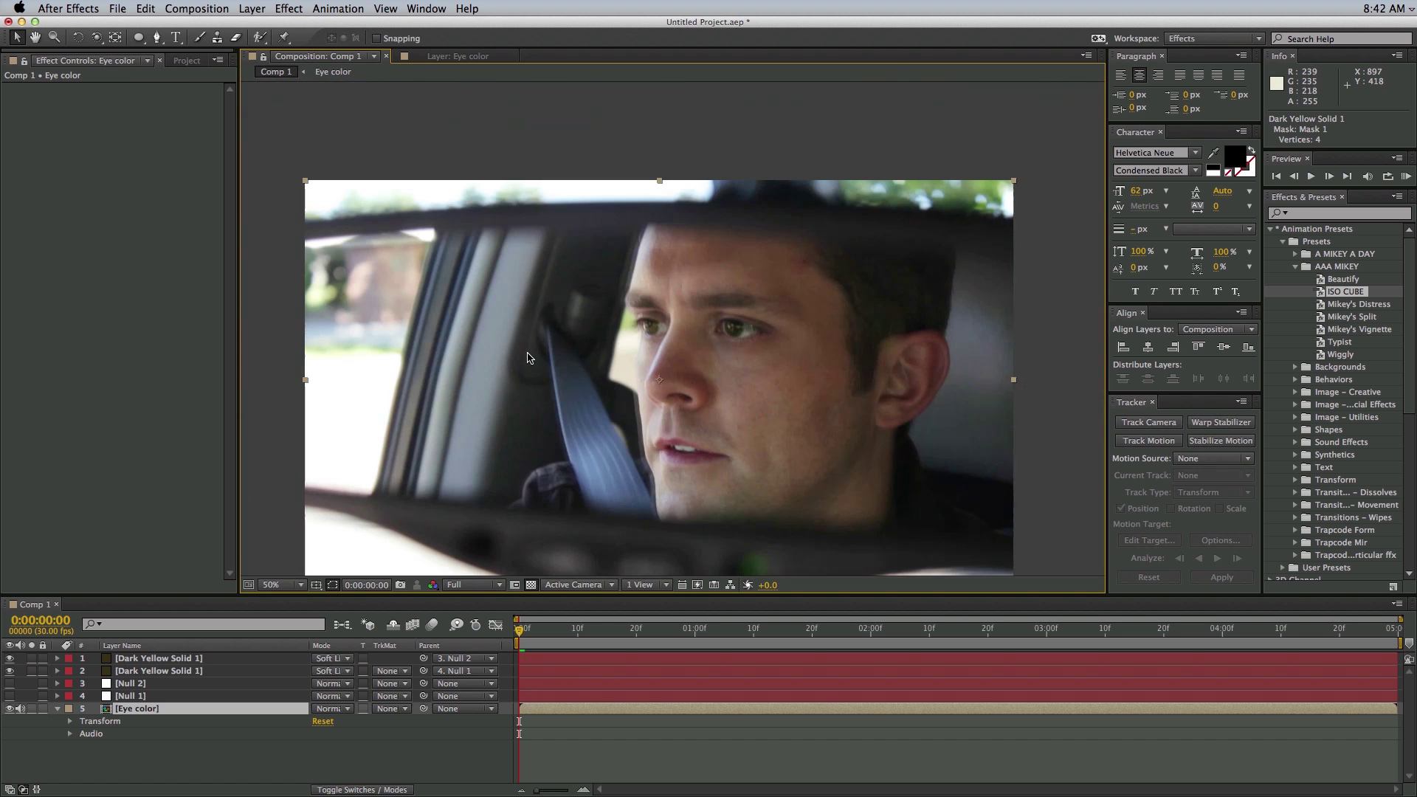
key("period")
key("period")
key("period")
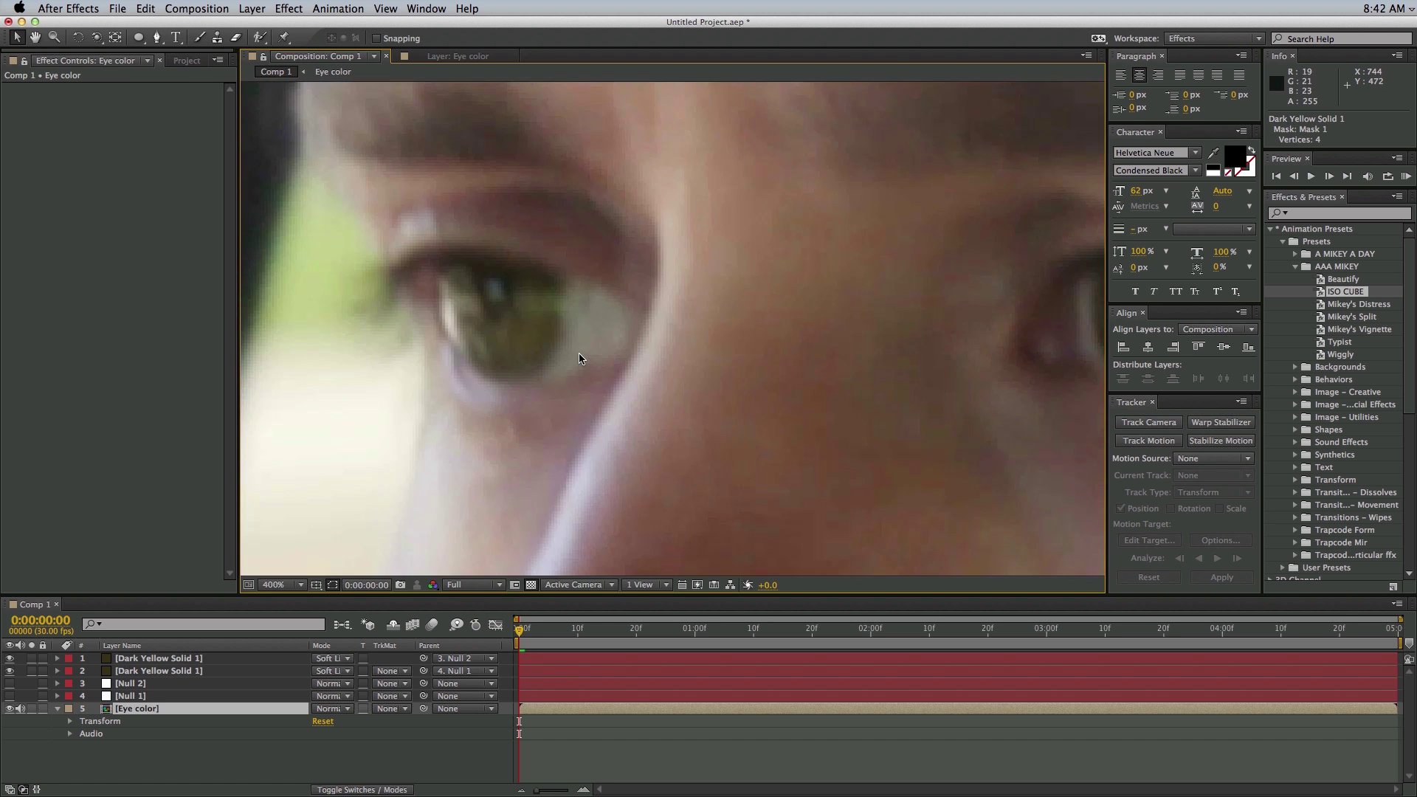
left_click(554, 661)
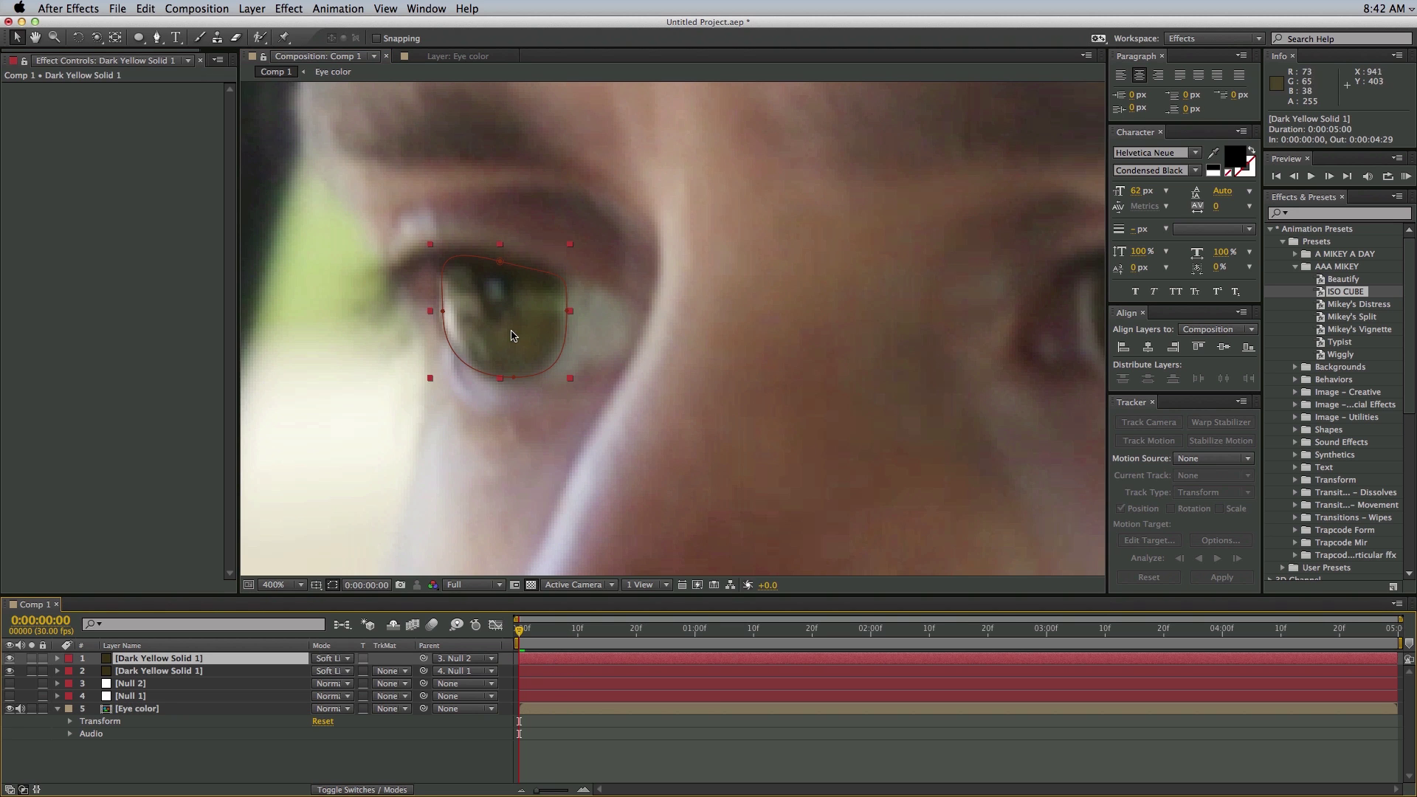
Step: Change the top solid's colour in Solid Settings to dark yellow-brown 19160C
left_click(252, 9)
left_click(285, 41)
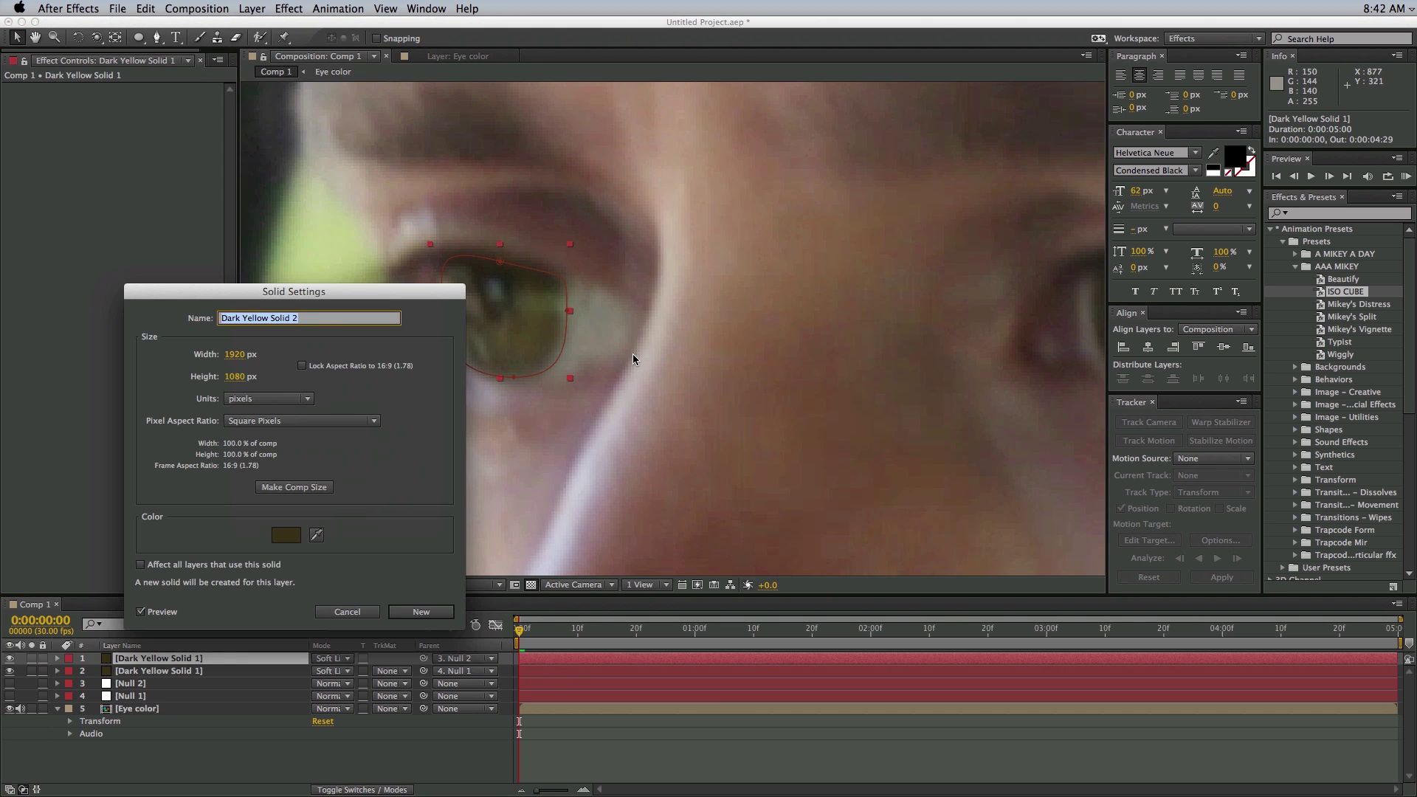
left_click(285, 536)
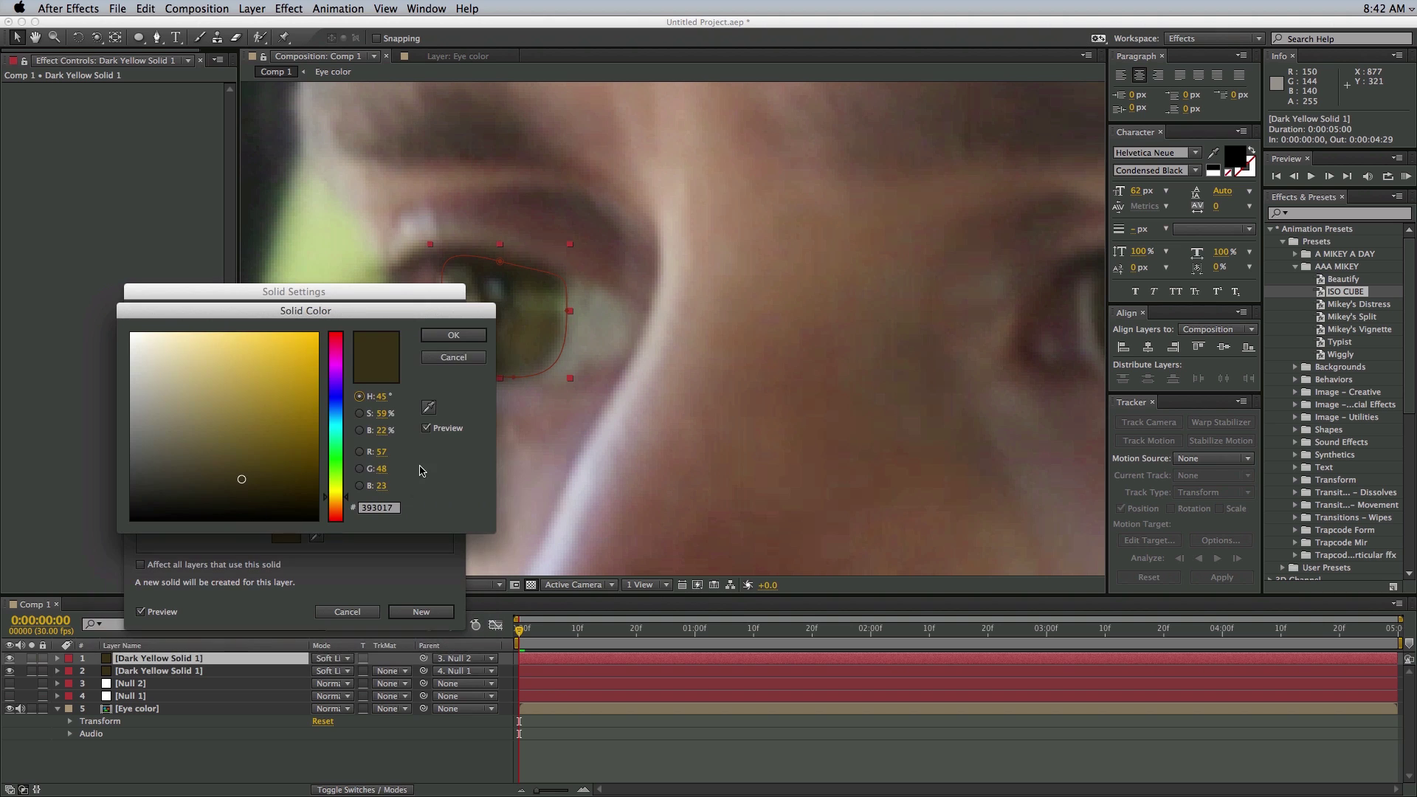
left_click(243, 488)
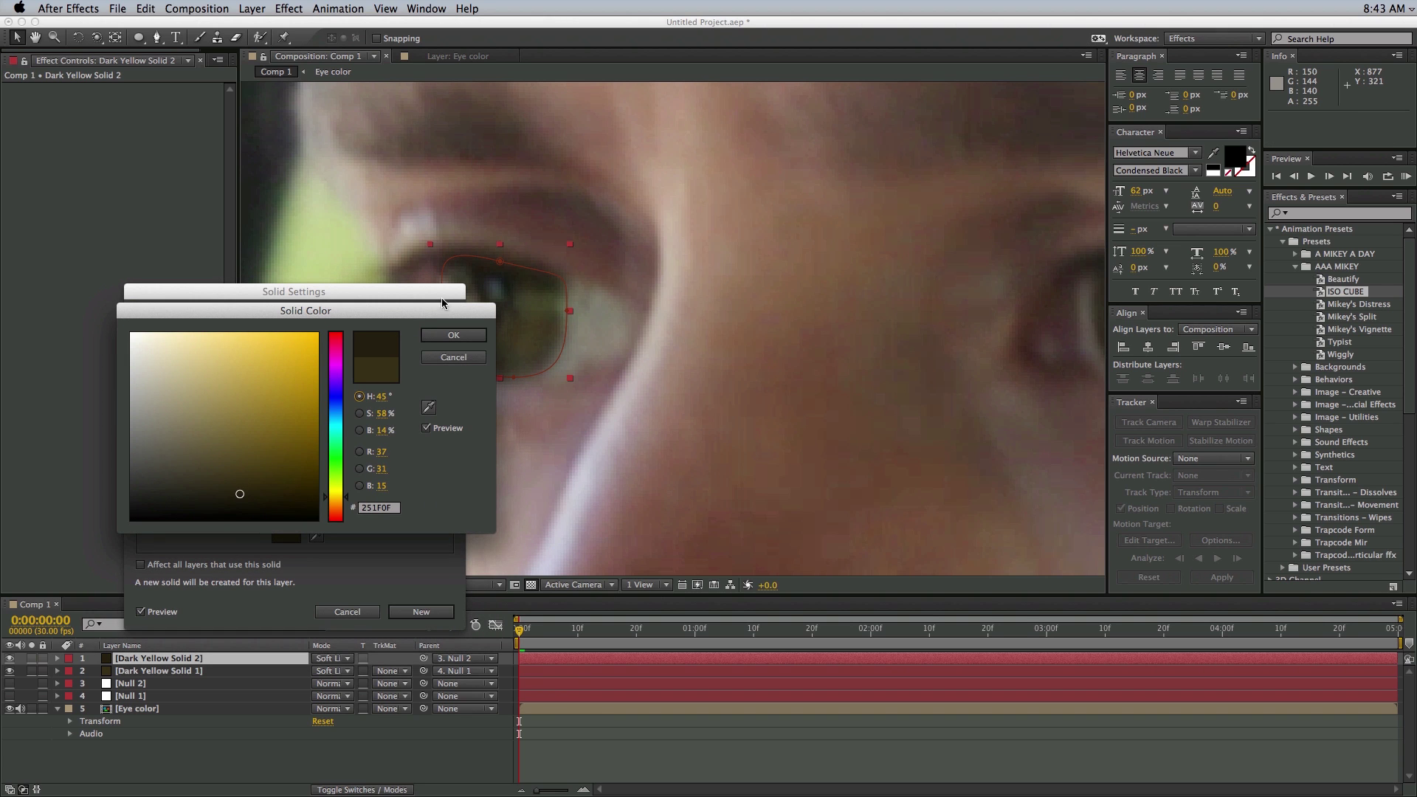
left_click_drag(236, 499, 229, 503)
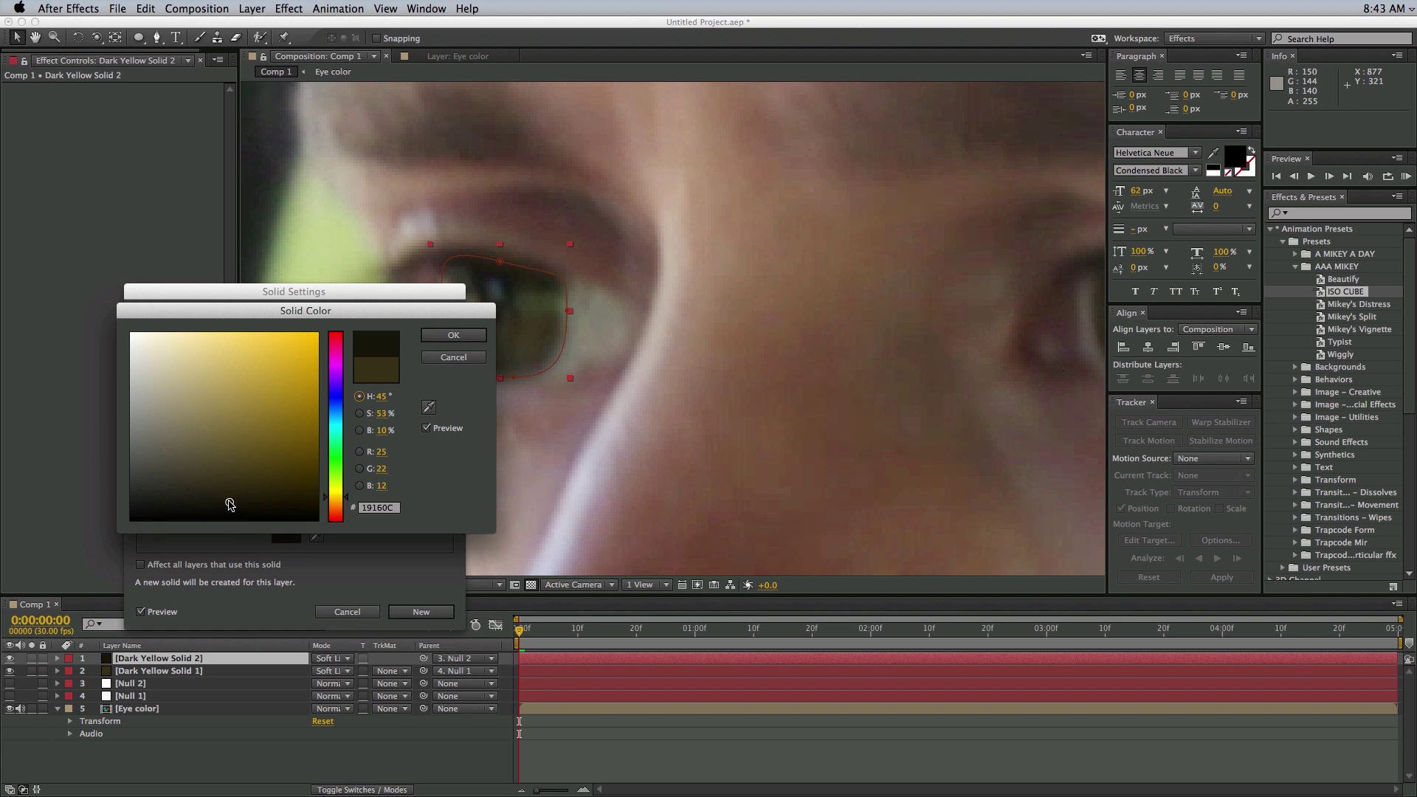
left_click(441, 339)
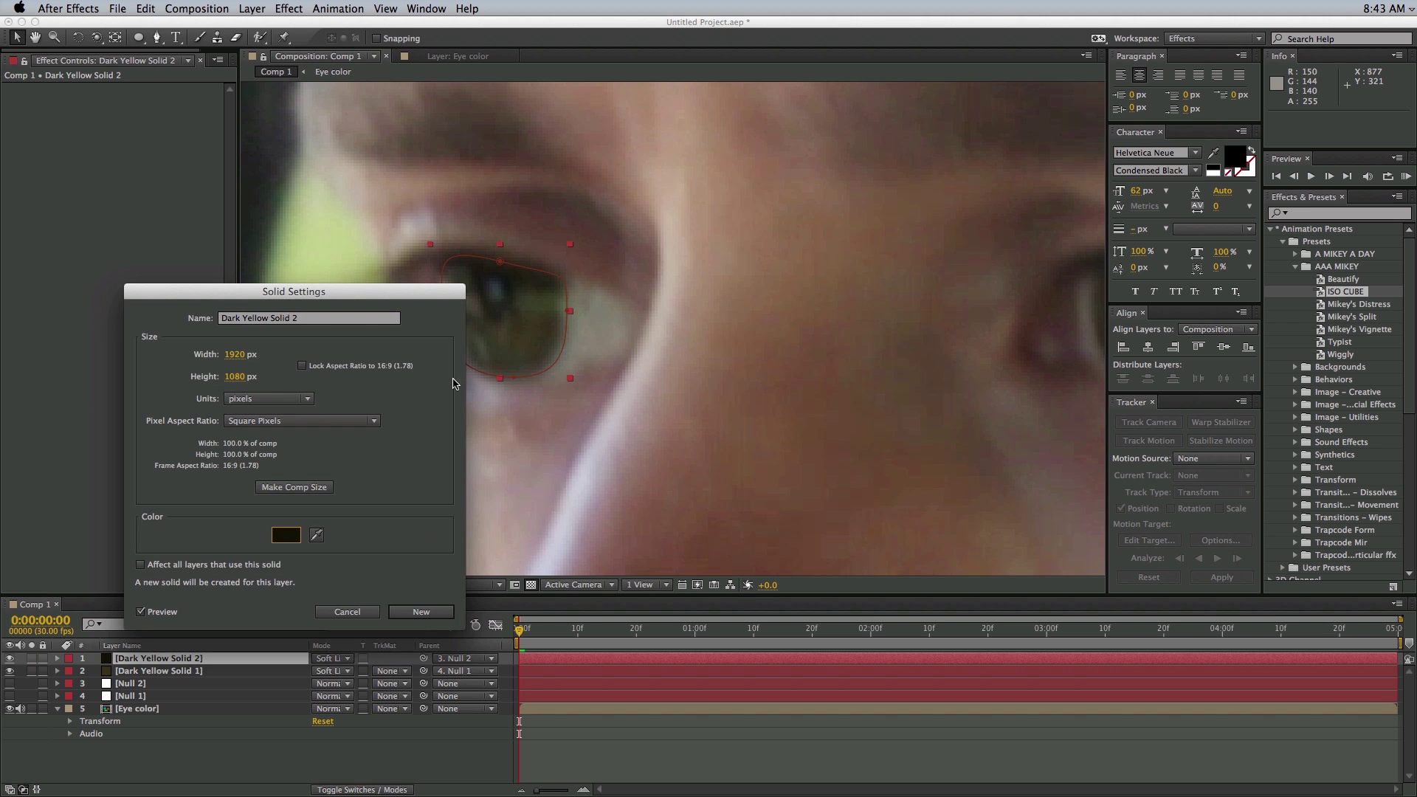
left_click(421, 611)
scroll(506, 295, "down", 4)
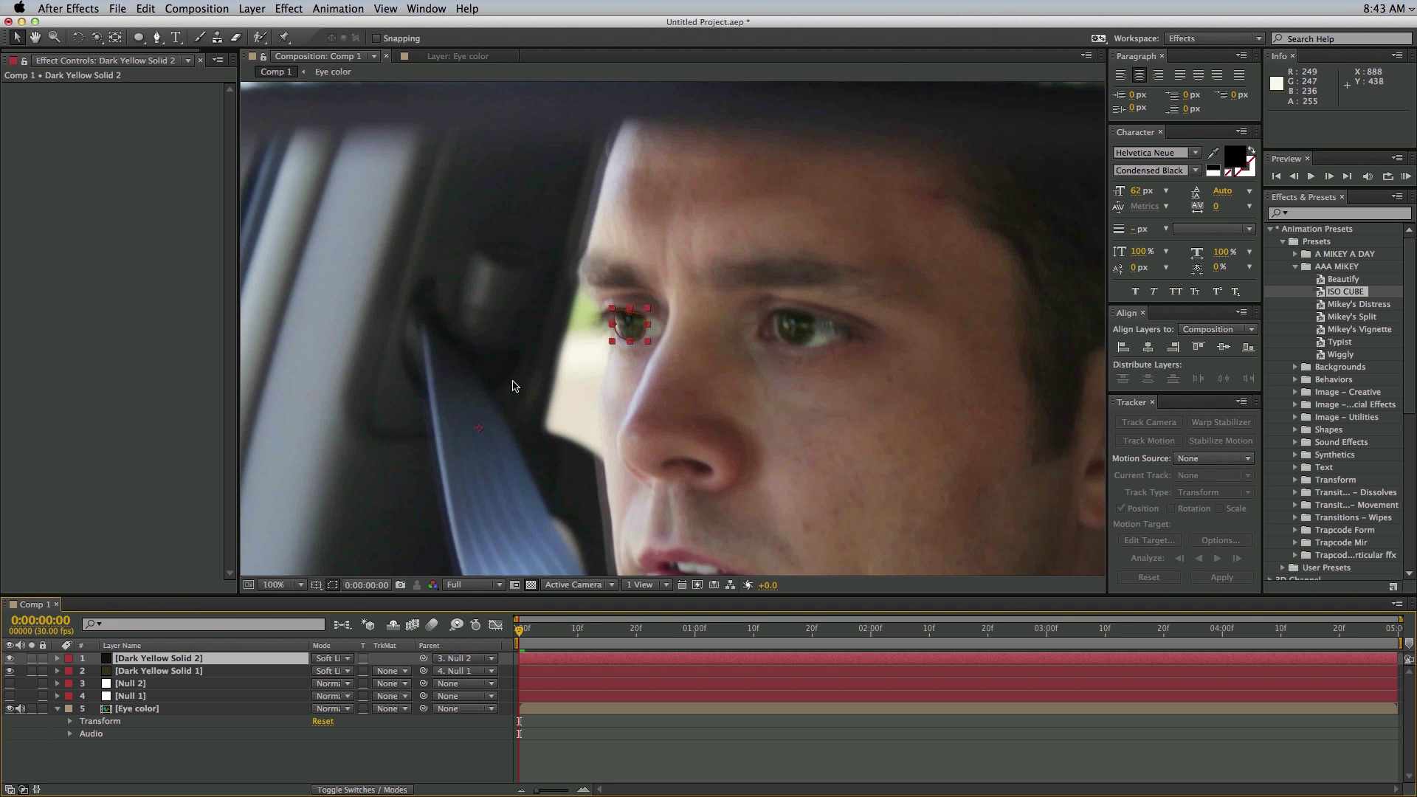
left_click(524, 392)
scroll(522, 300, "down", 2)
key("space")
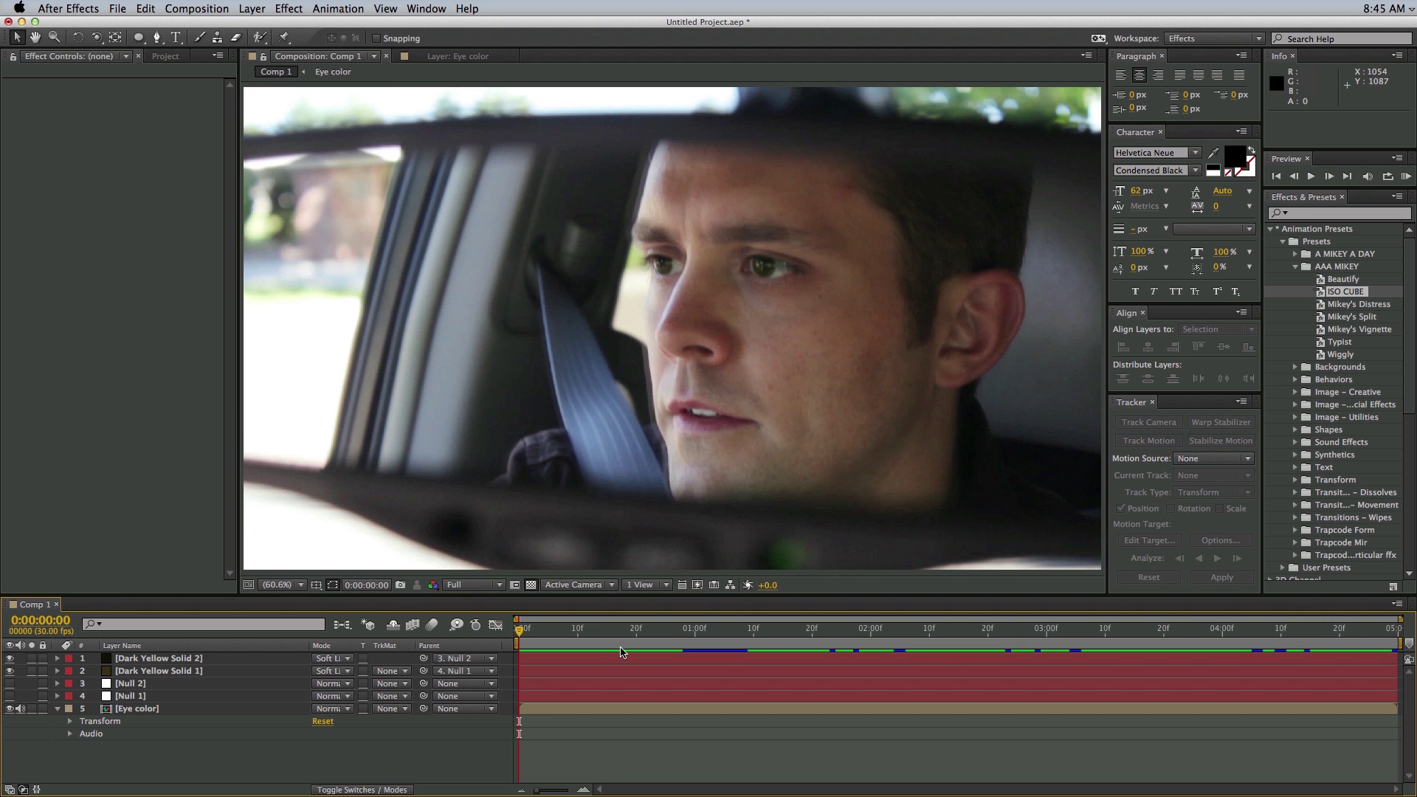
key("space")
key("space")
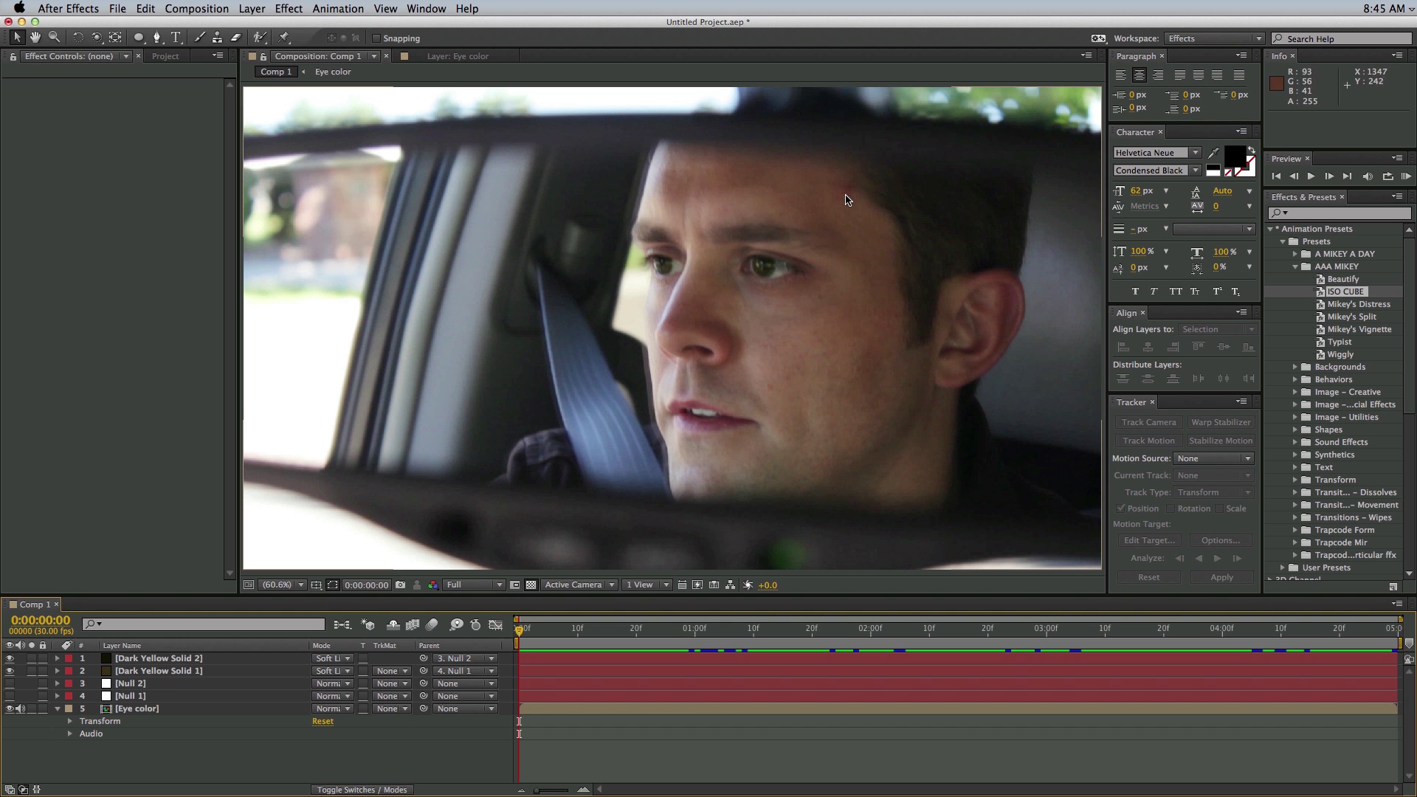
left_click_drag(535, 635, 511, 662)
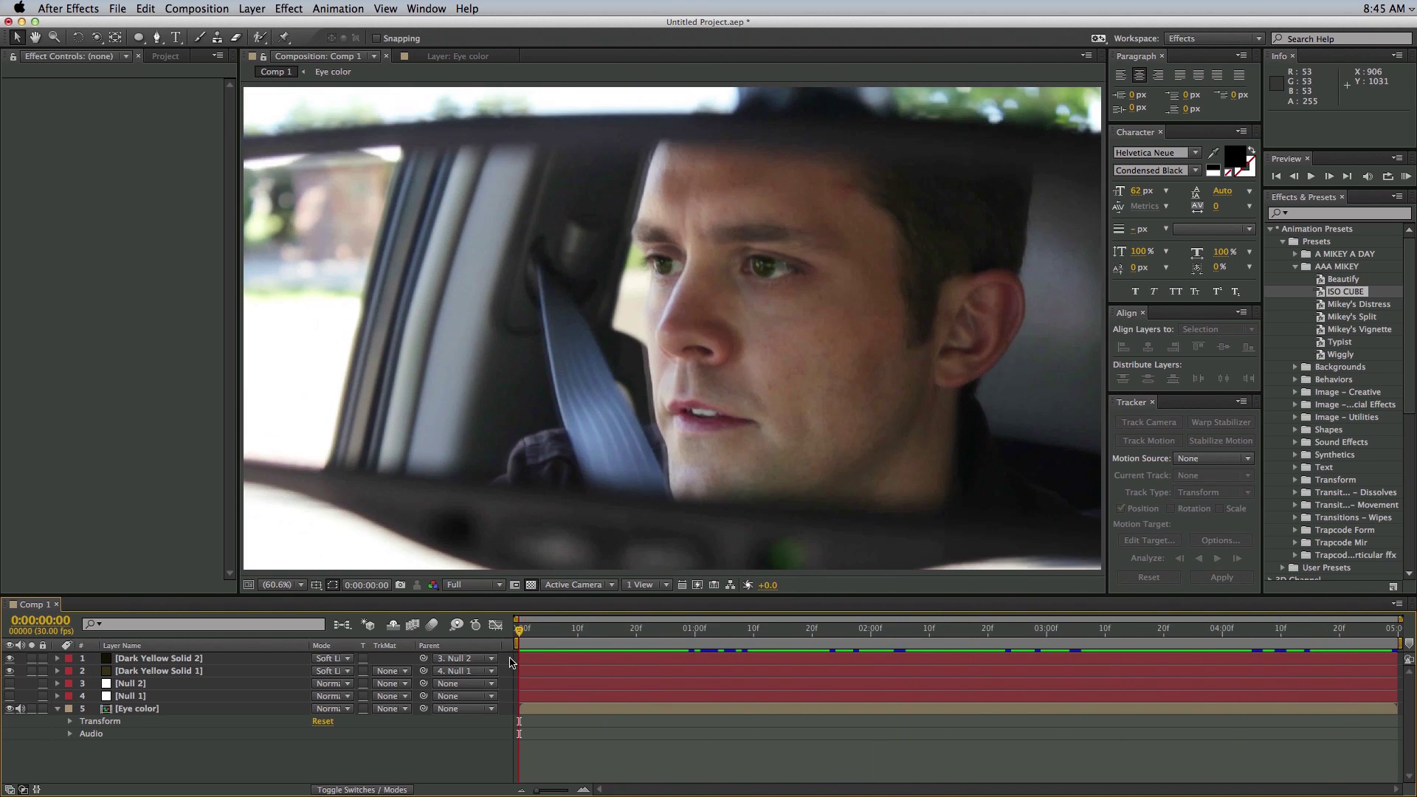
left_click(569, 708)
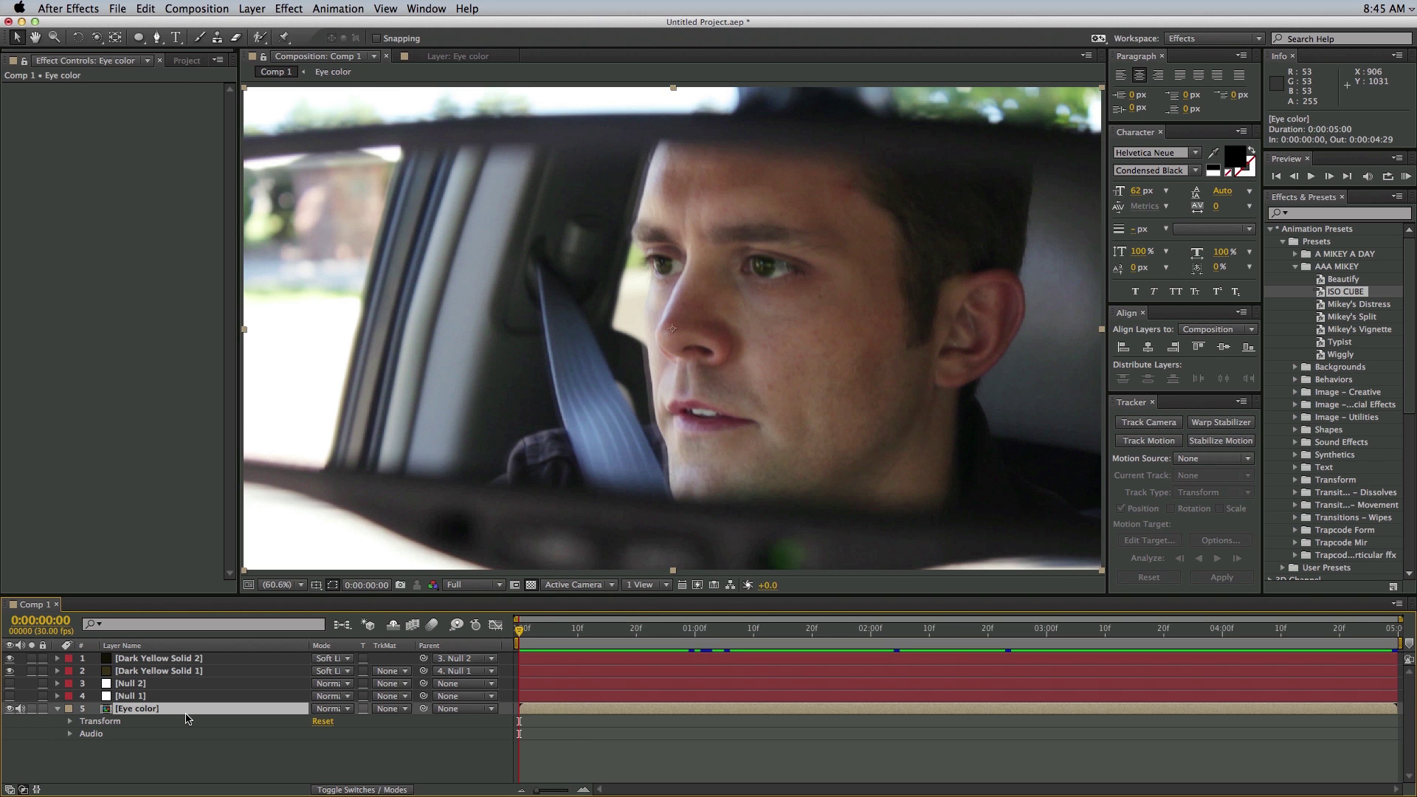
Step: Duplicate the Eye color layer, mute its audio, and track the man's eye forward with Stabilize Motion
key("super+d")
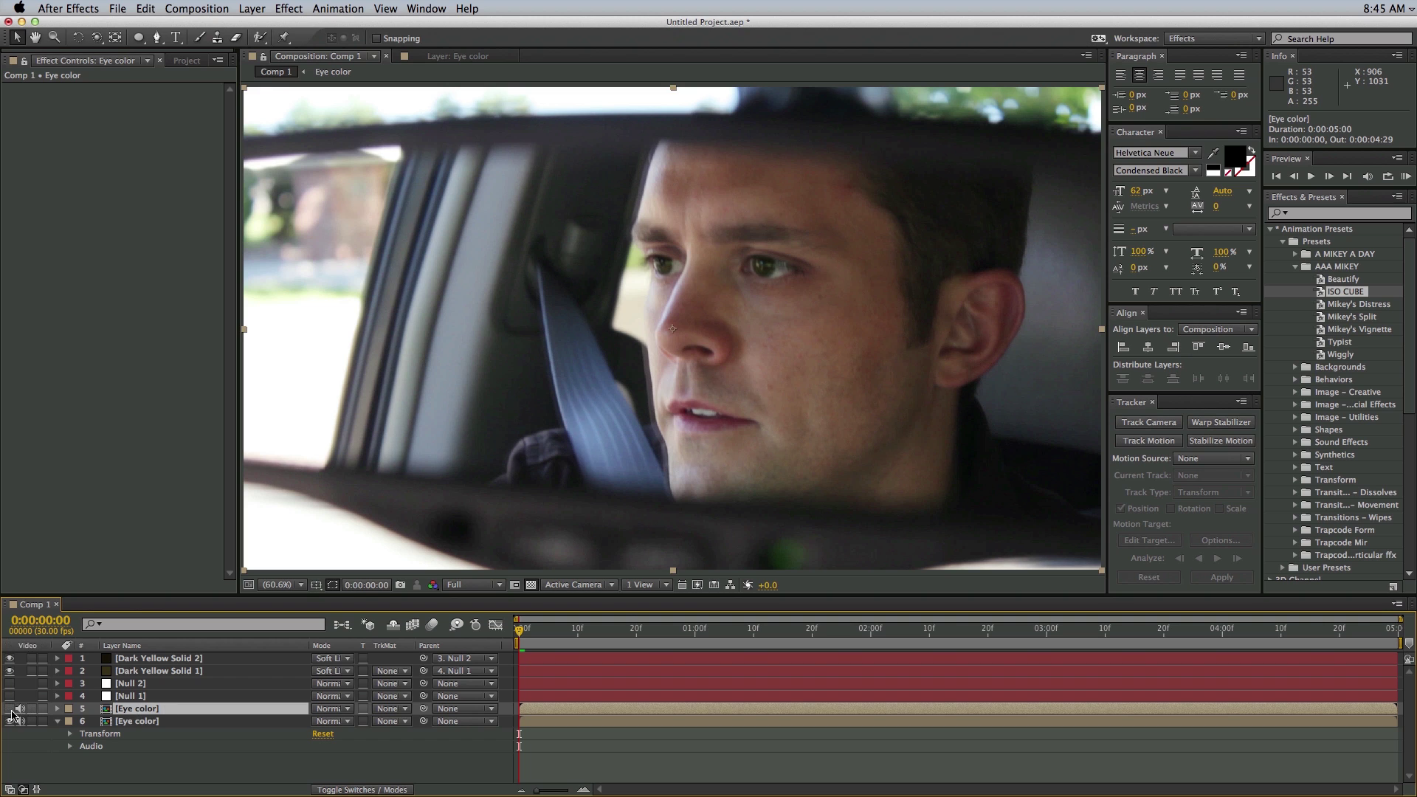
left_click(20, 708)
left_click(1207, 443)
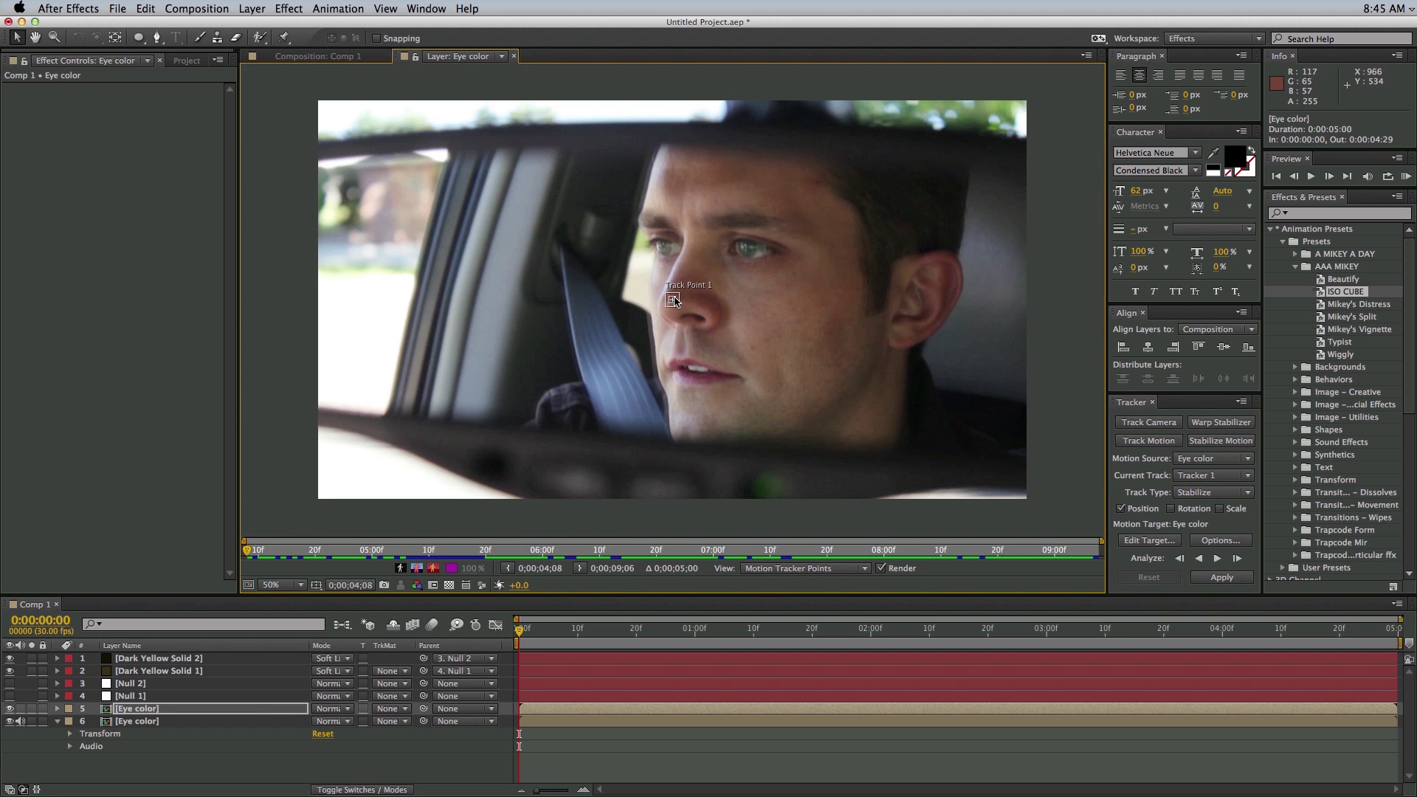
mouse_move(682, 297)
left_click_drag(680, 301, 772, 264)
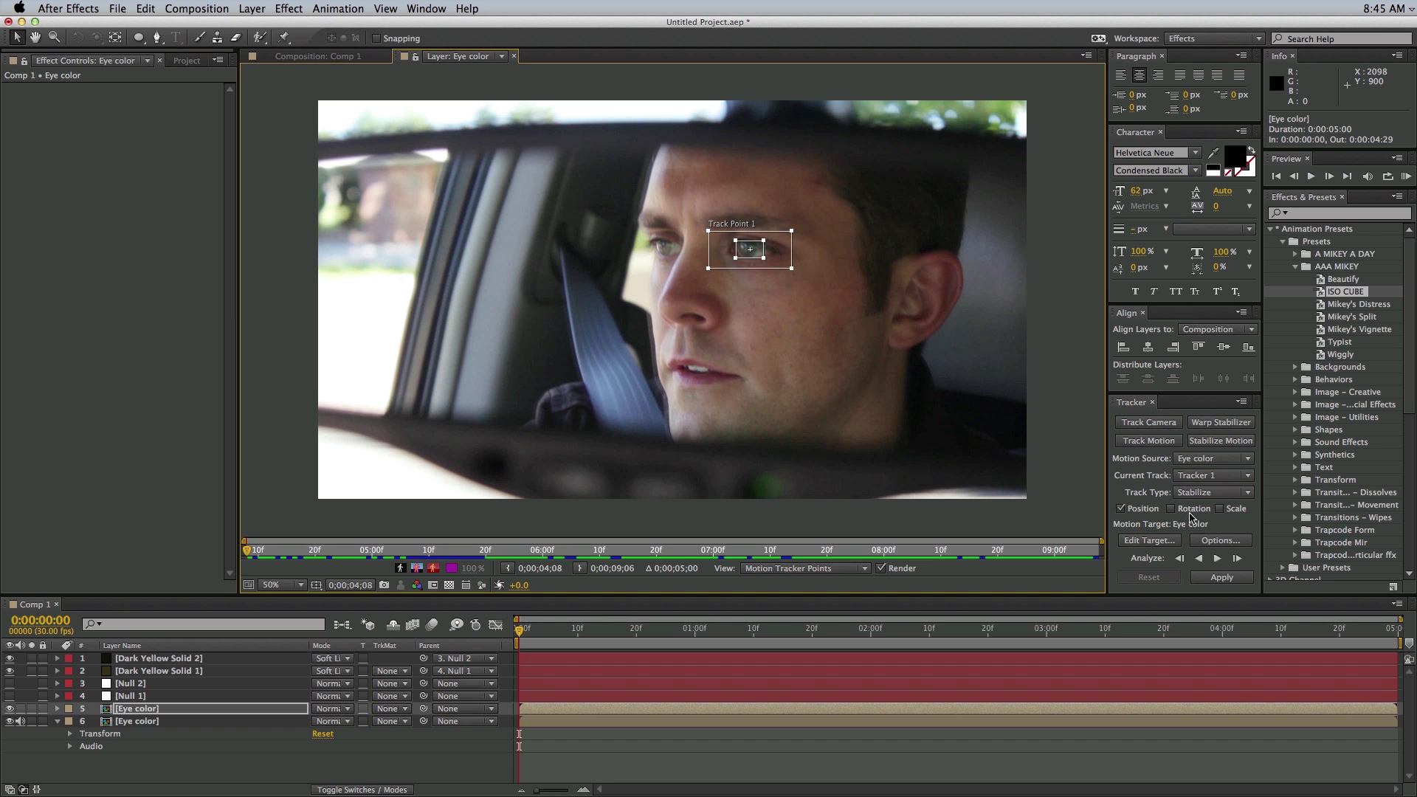
left_click(1218, 559)
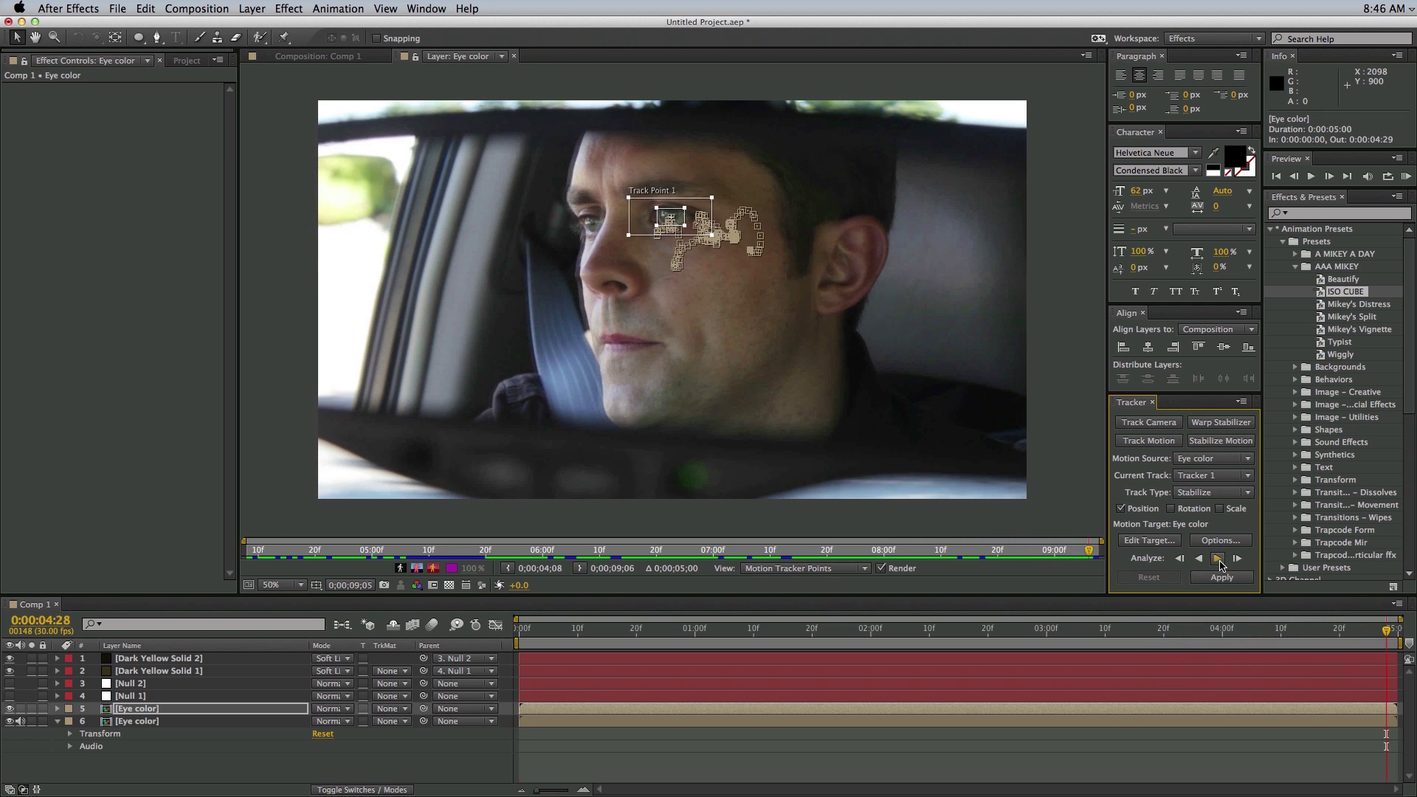
Step: Set Eye color as the motion target and apply the stabilization on X and Y
left_click(1159, 543)
left_click(767, 355)
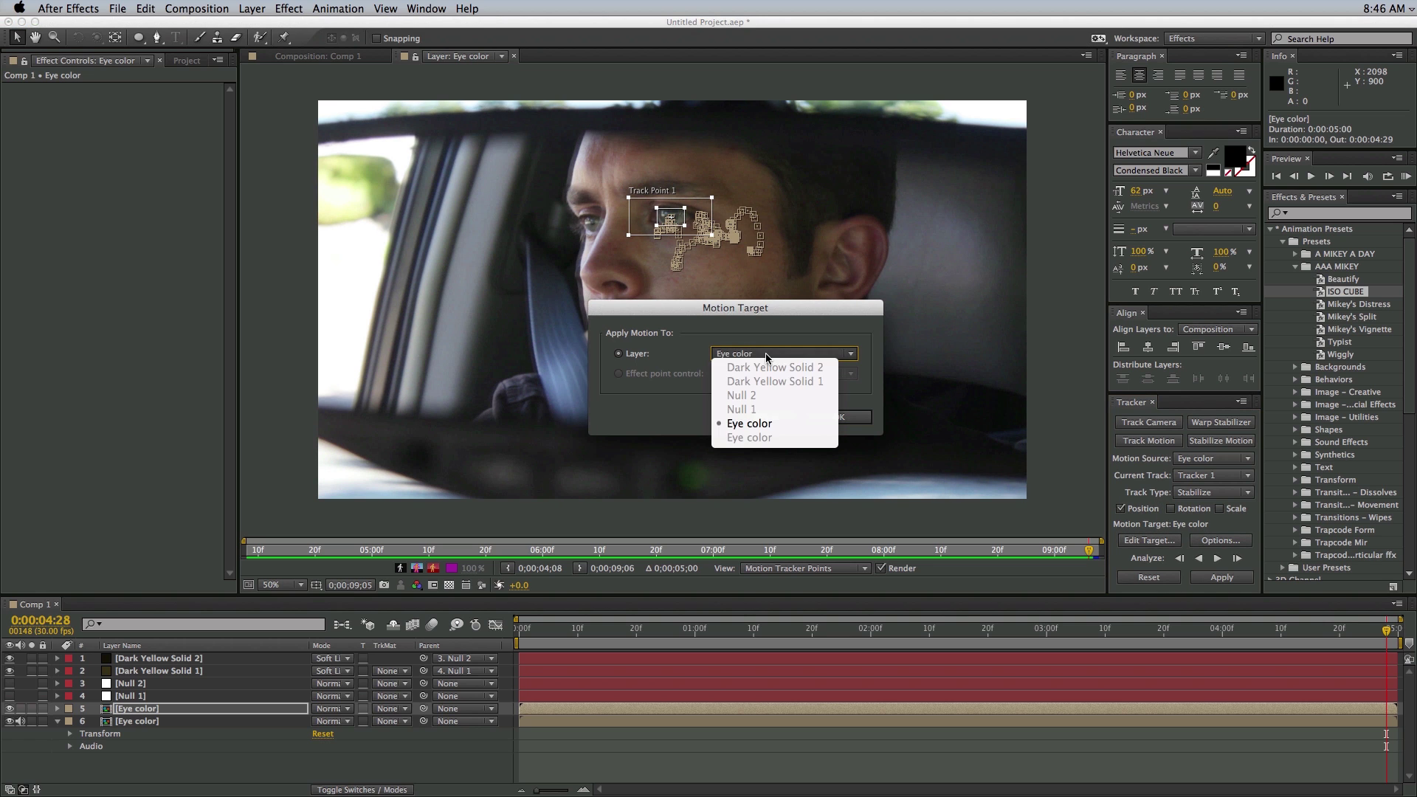
left_click(767, 423)
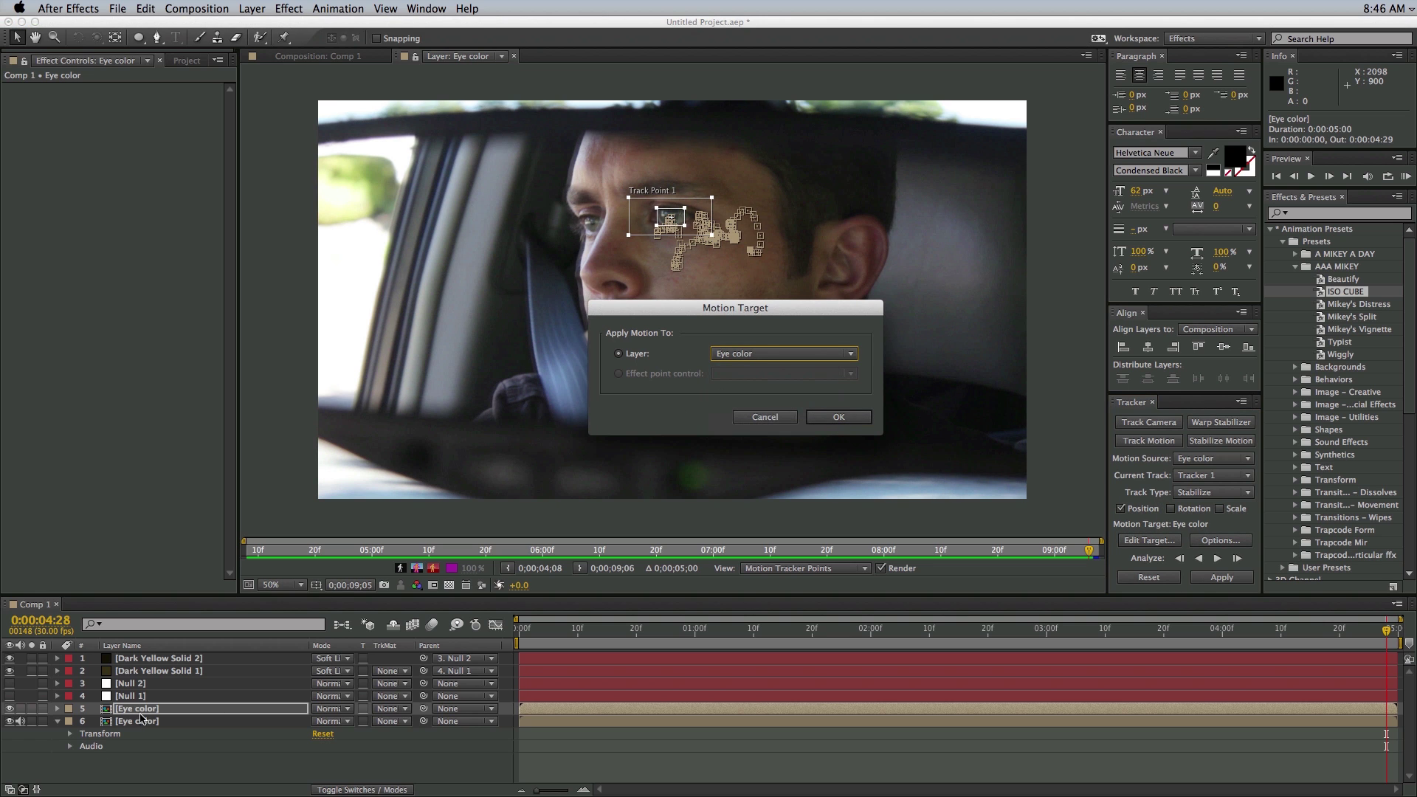
left_click(839, 418)
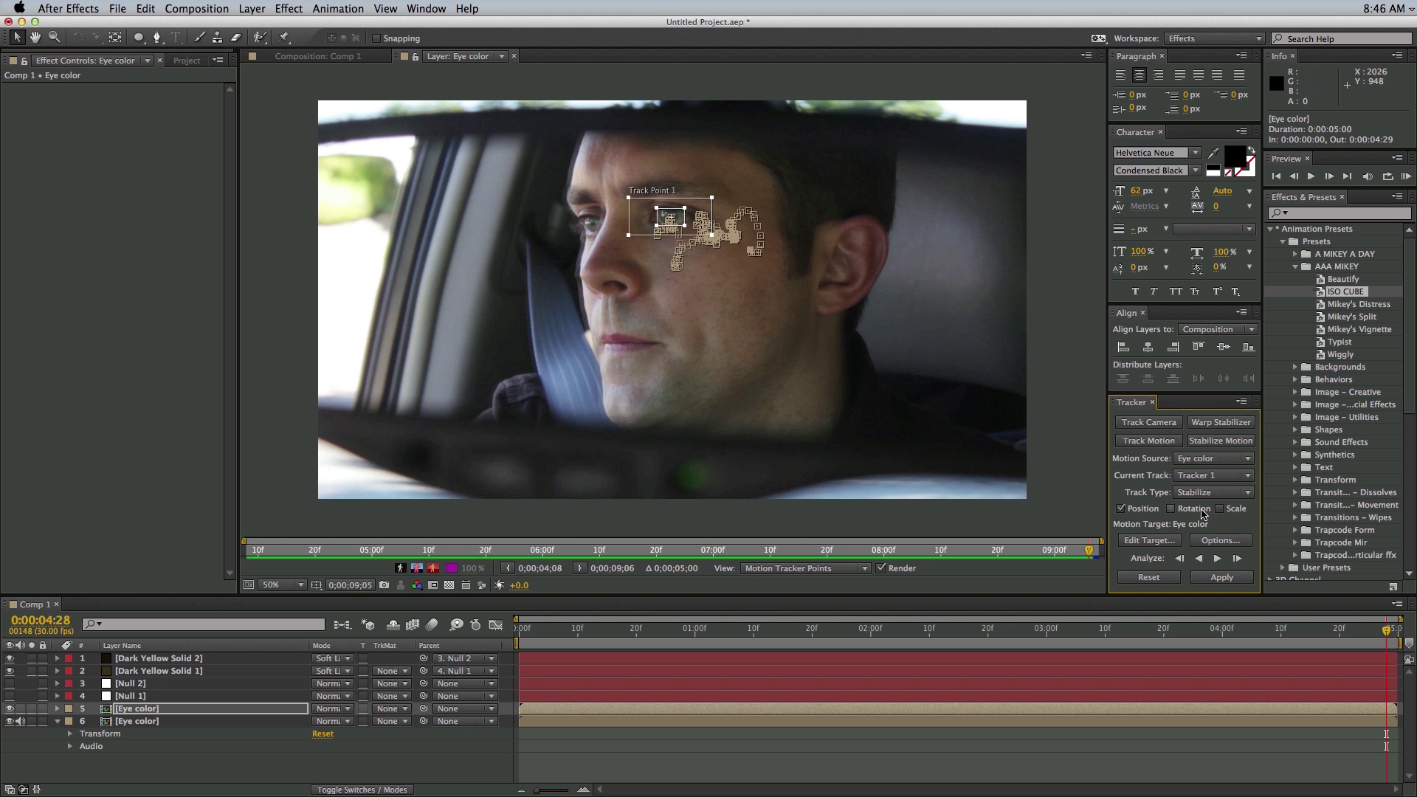
left_click(1211, 579)
left_click(692, 352)
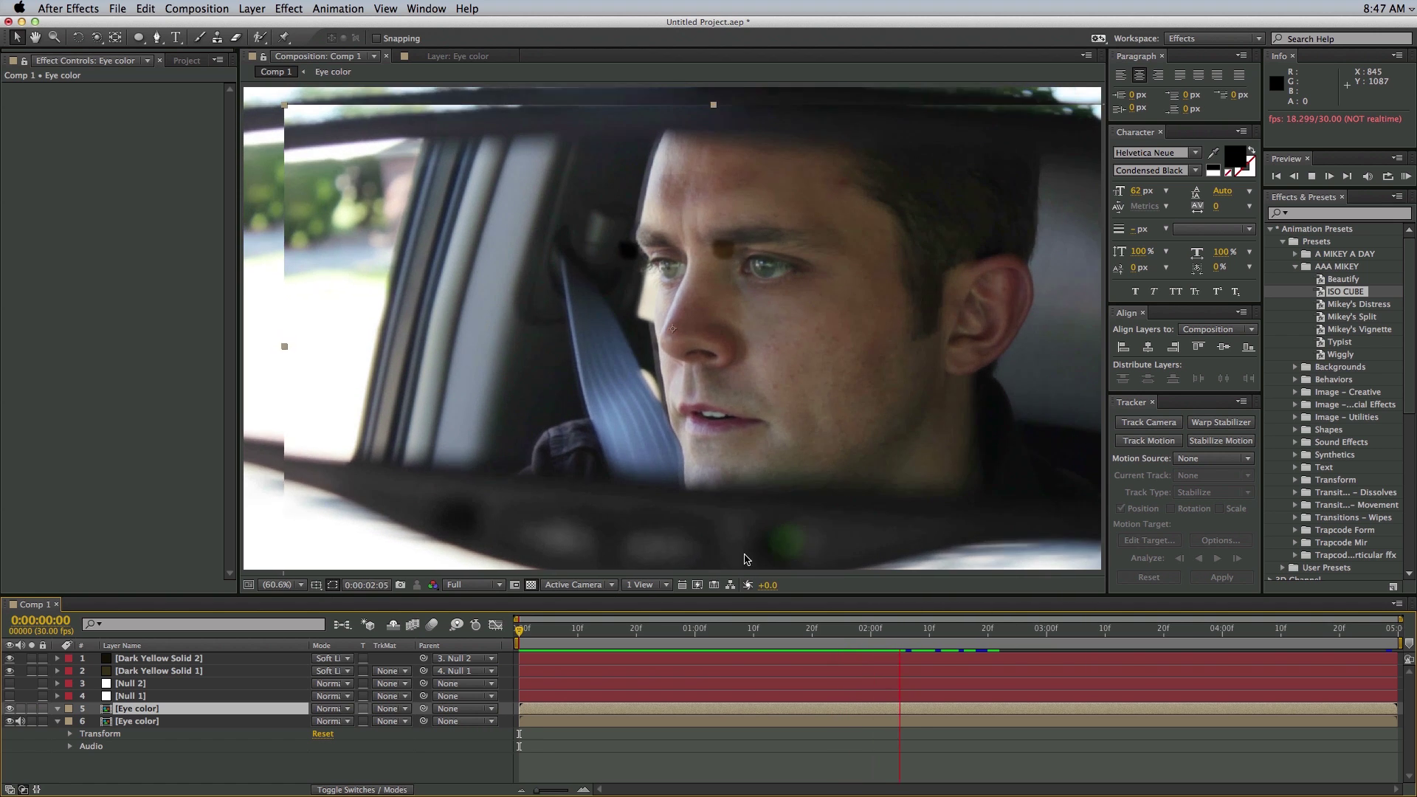
key("space")
Step: Pre-compose the stabilized Eye color copy into a new composition named 'patch' and preview it
left_click(176, 710)
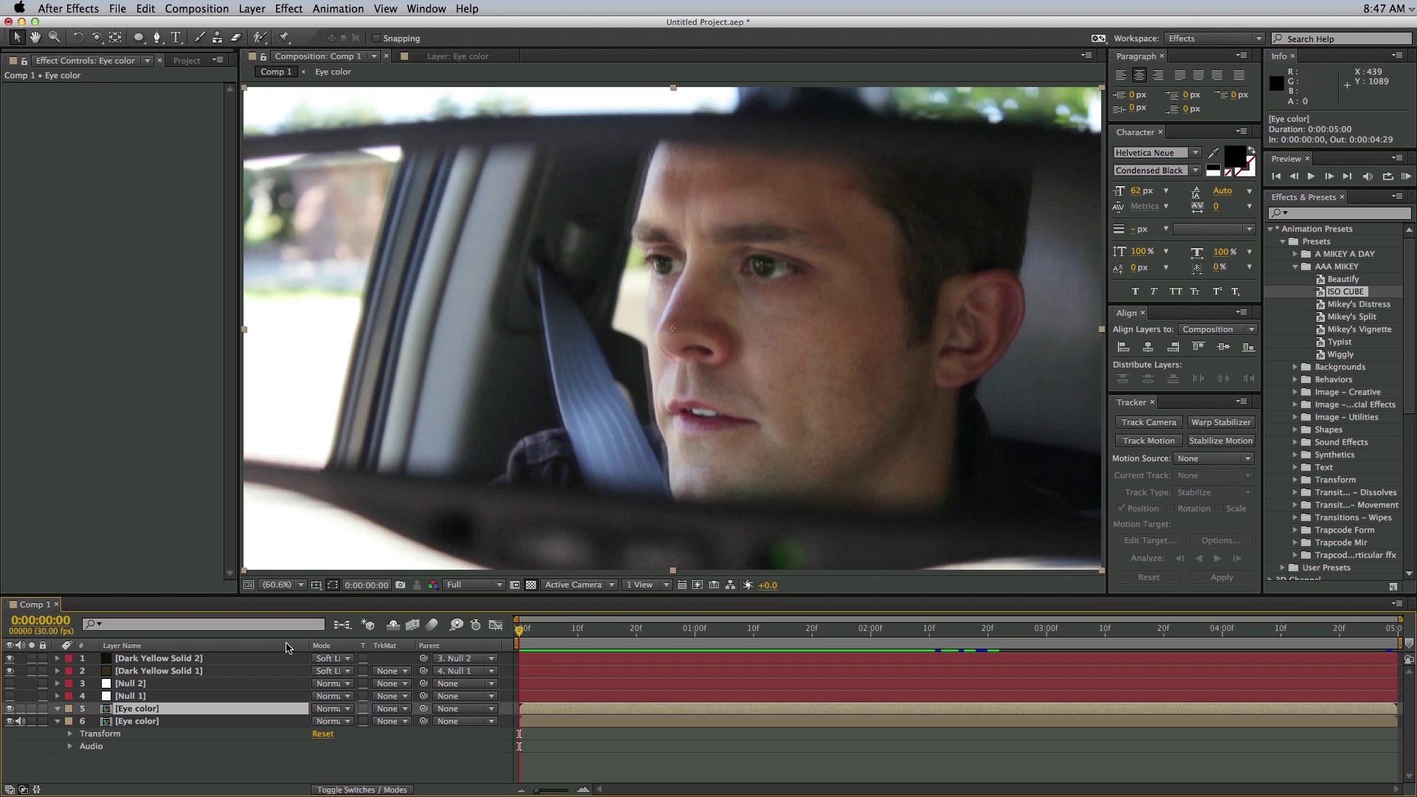
key("super+shift+c")
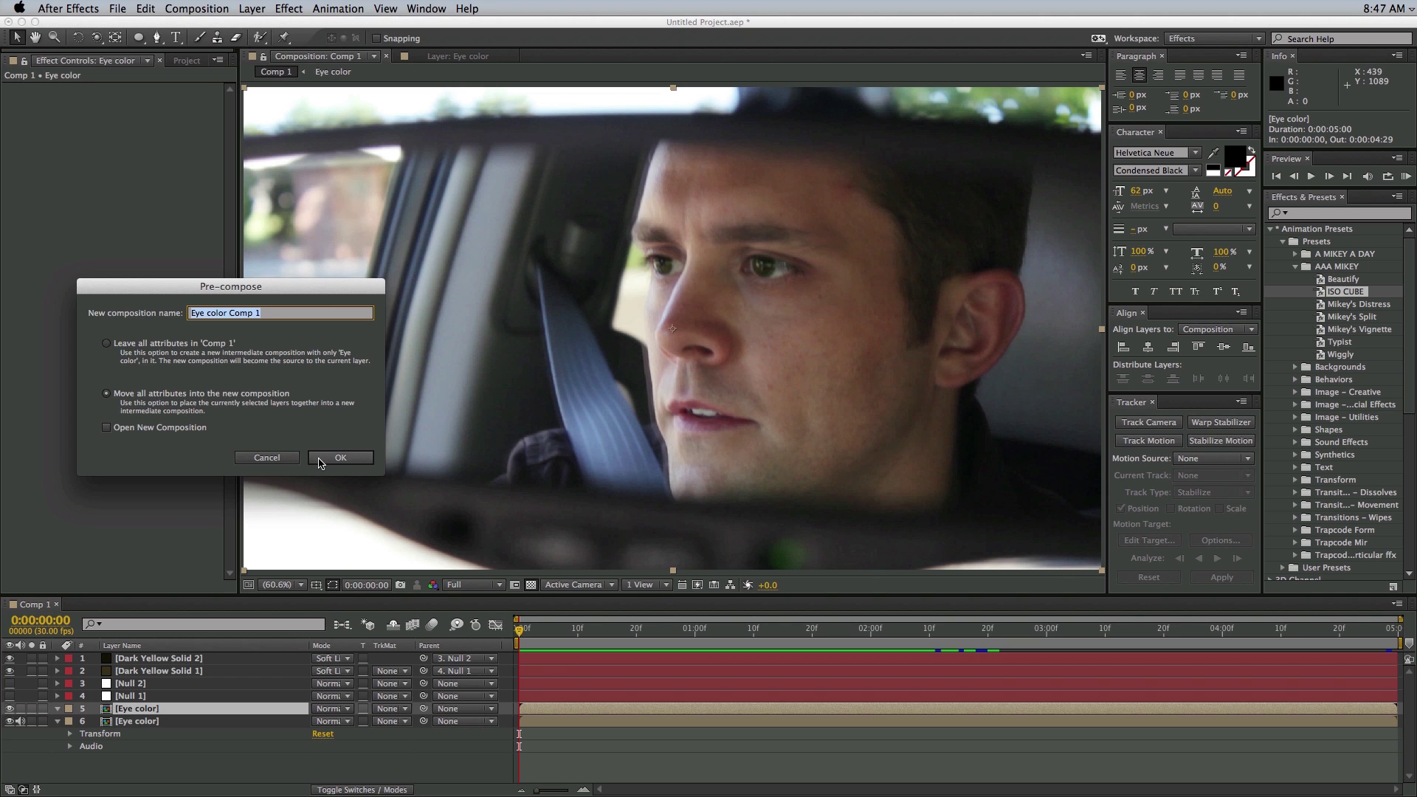
type("patch")
left_click(324, 457)
key("0")
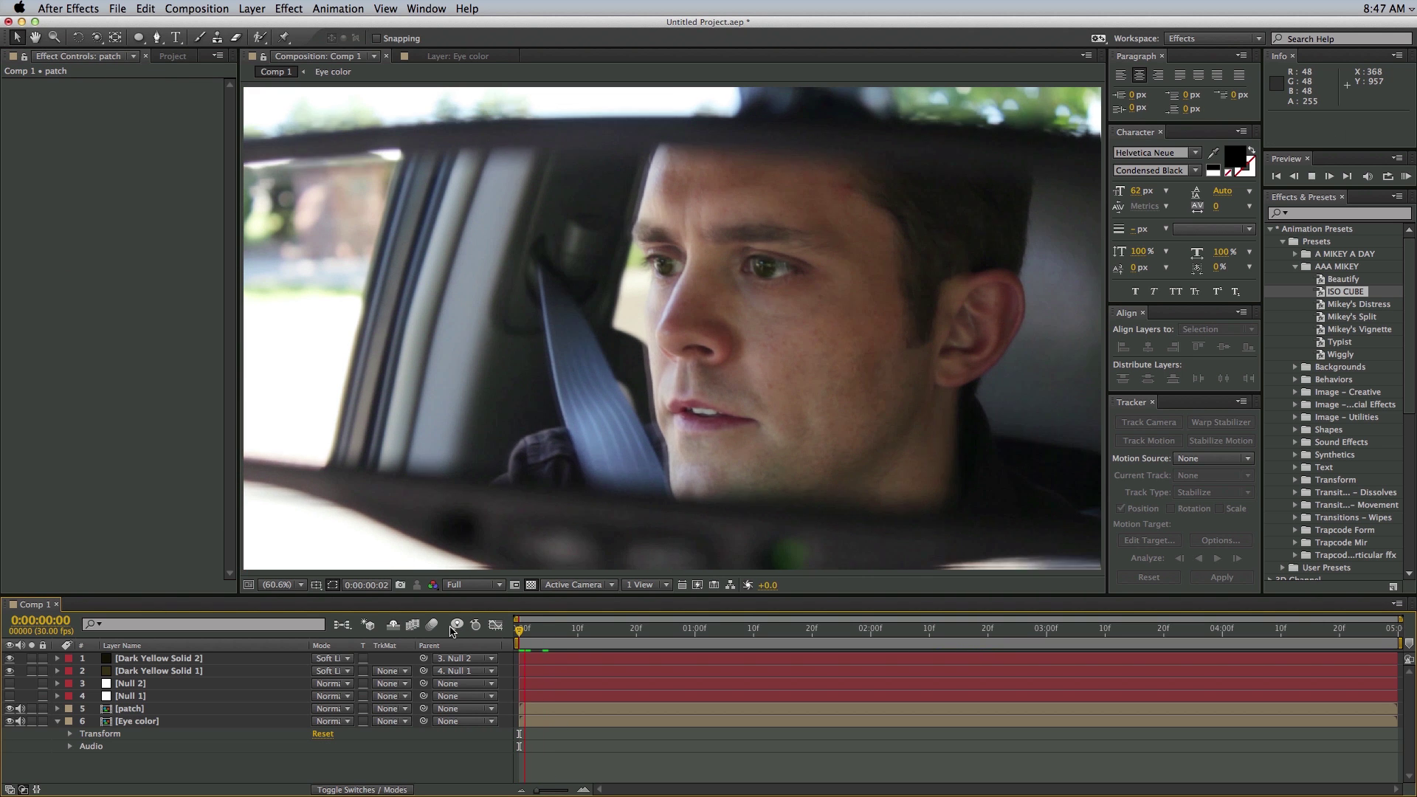
left_click(559, 715)
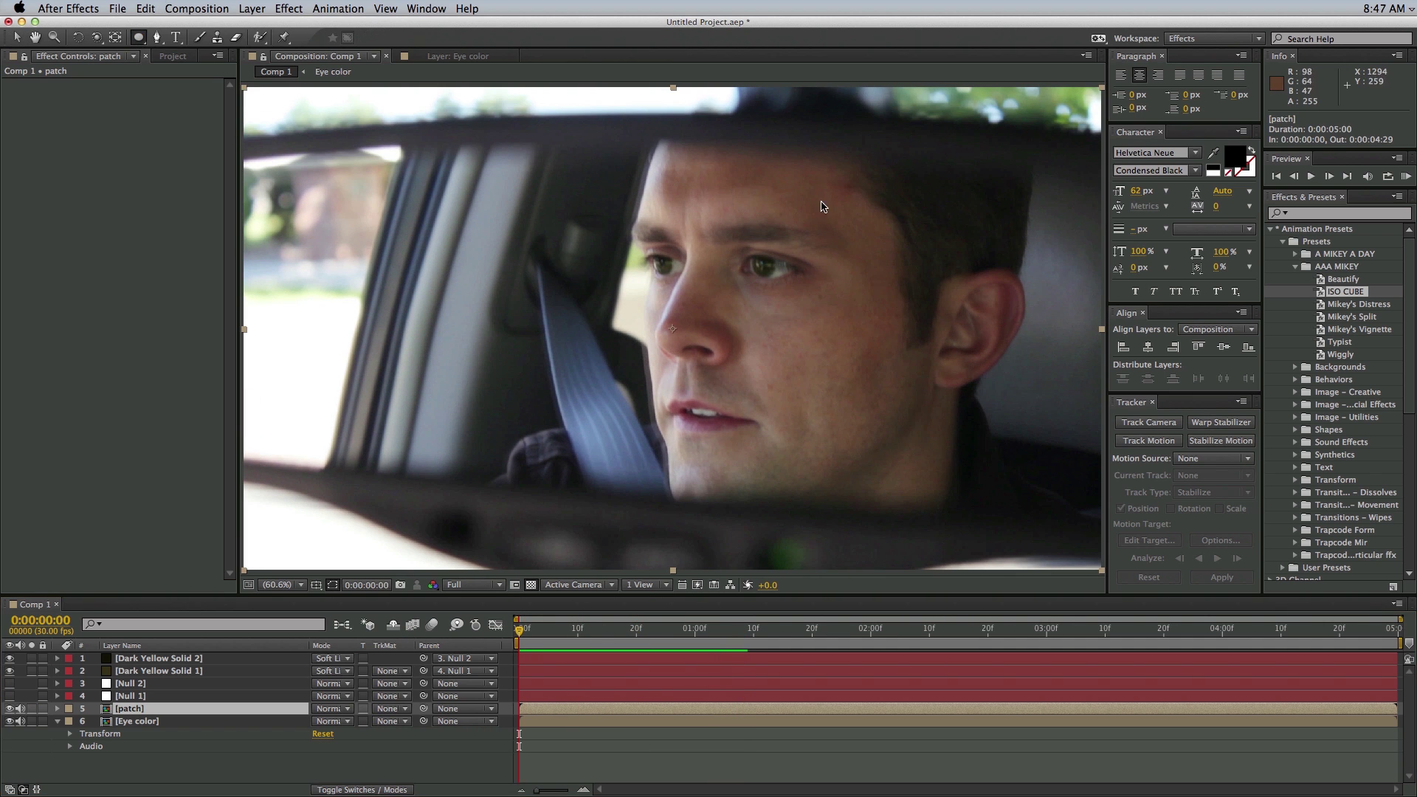
Step: Draw a small ellipse mask on the patch layer and shift the patch over the forehead blemish
left_click_drag(826, 205, 816, 187)
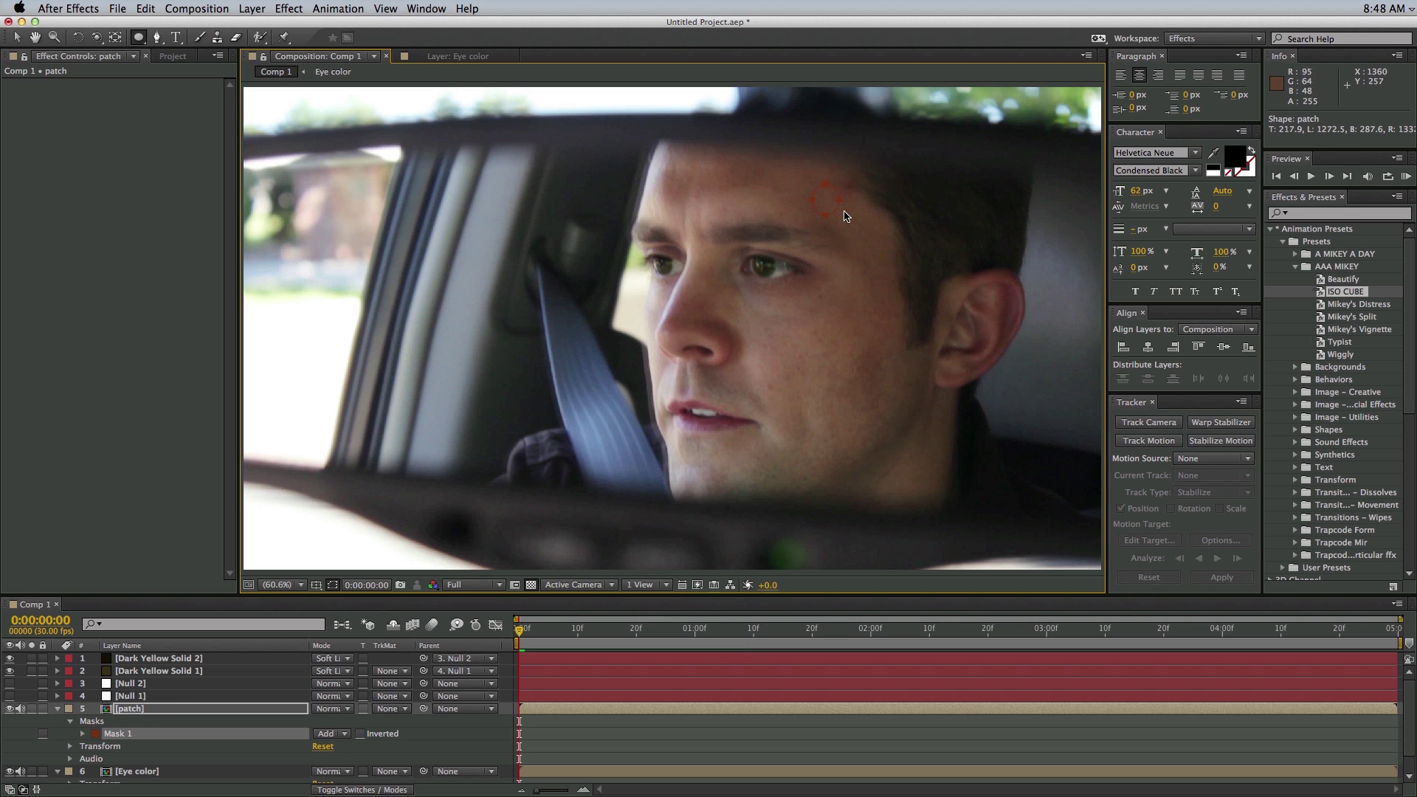
left_click(215, 710)
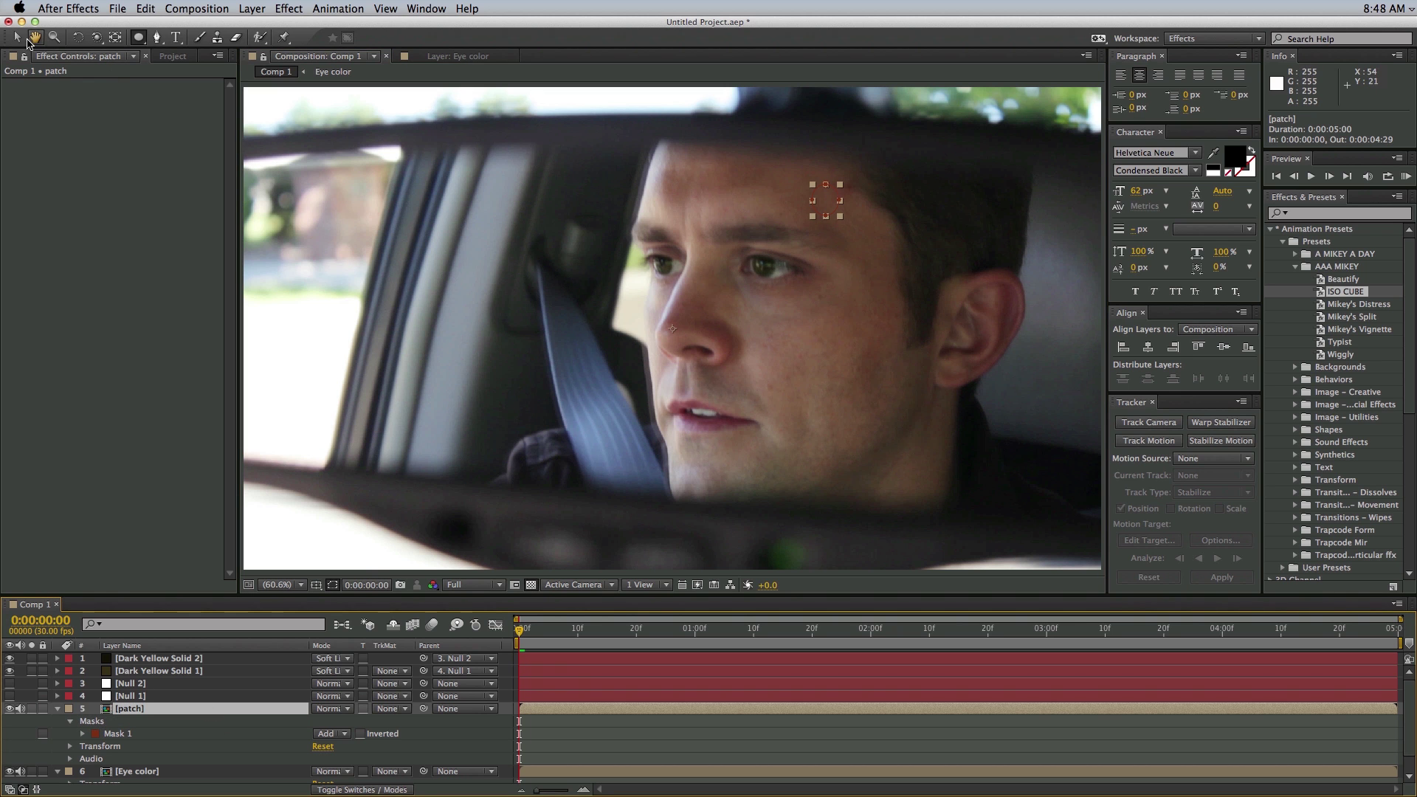
scroll(679, 206, "up", 2)
key("v")
left_click_drag(933, 159, 645, 284)
Step: Feather the patch mask to 23 pixels, parent the patch layer to Null 1, and preview
key("f")
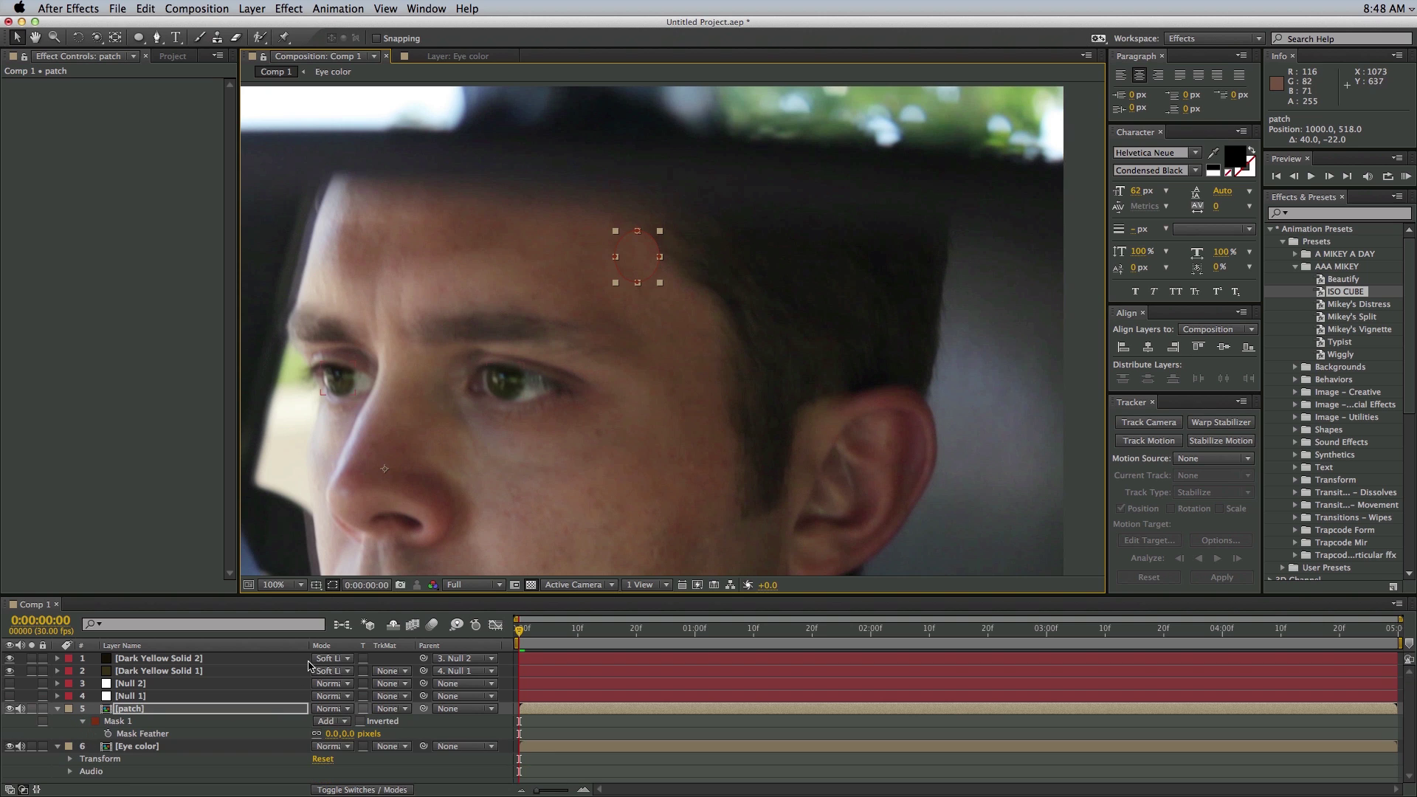
left_click_drag(332, 733, 343, 735)
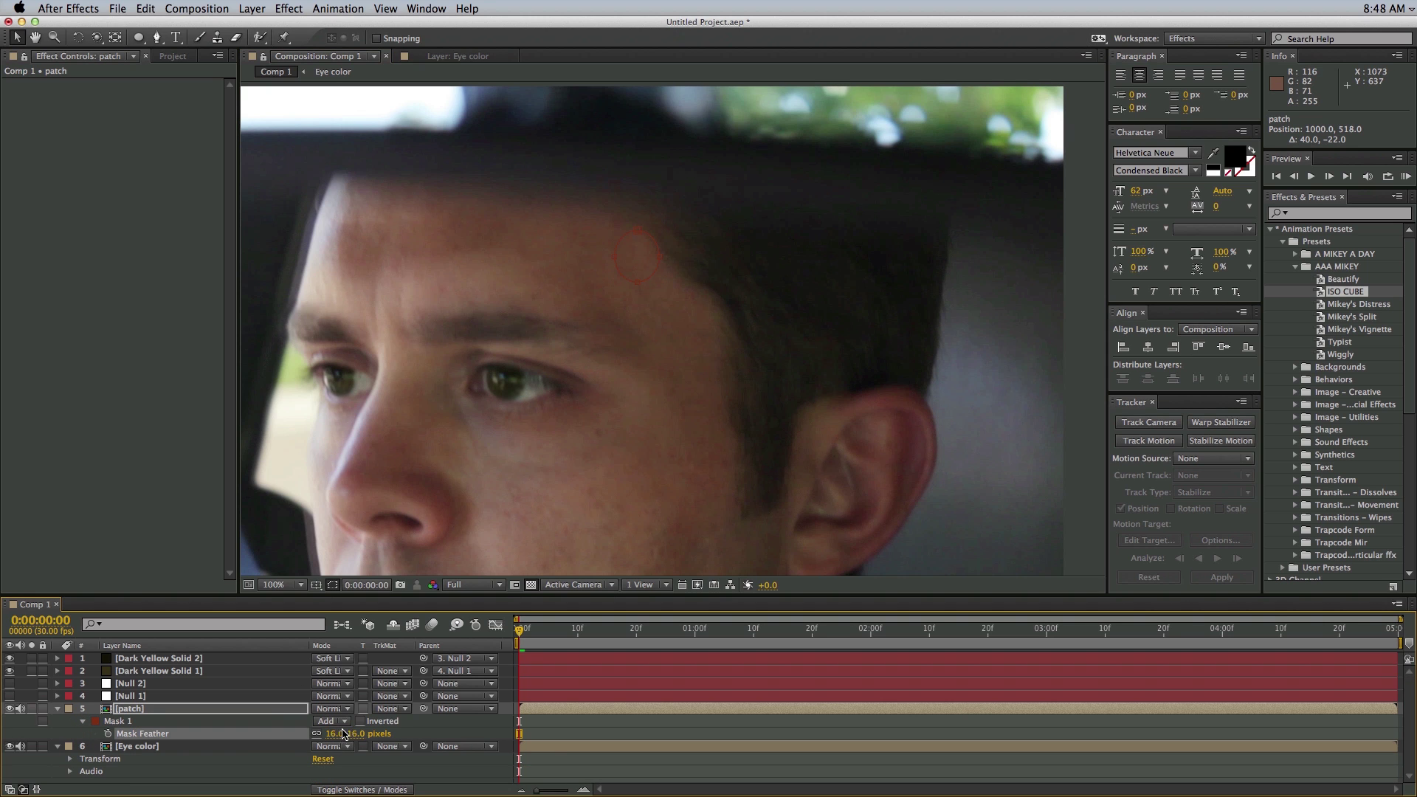
left_click(105, 710)
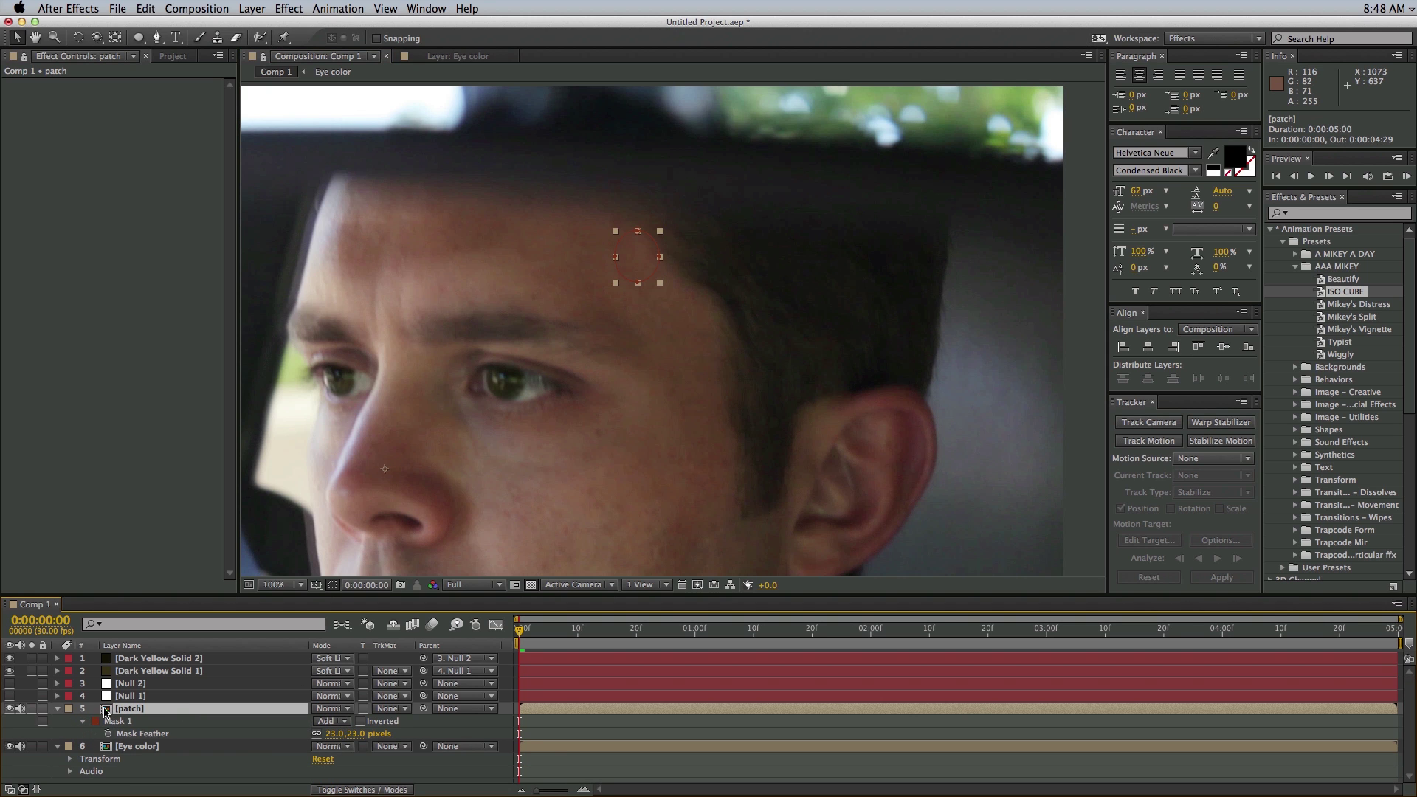
left_click(59, 710)
left_click_drag(423, 709, 140, 700)
left_click(690, 767)
key("space")
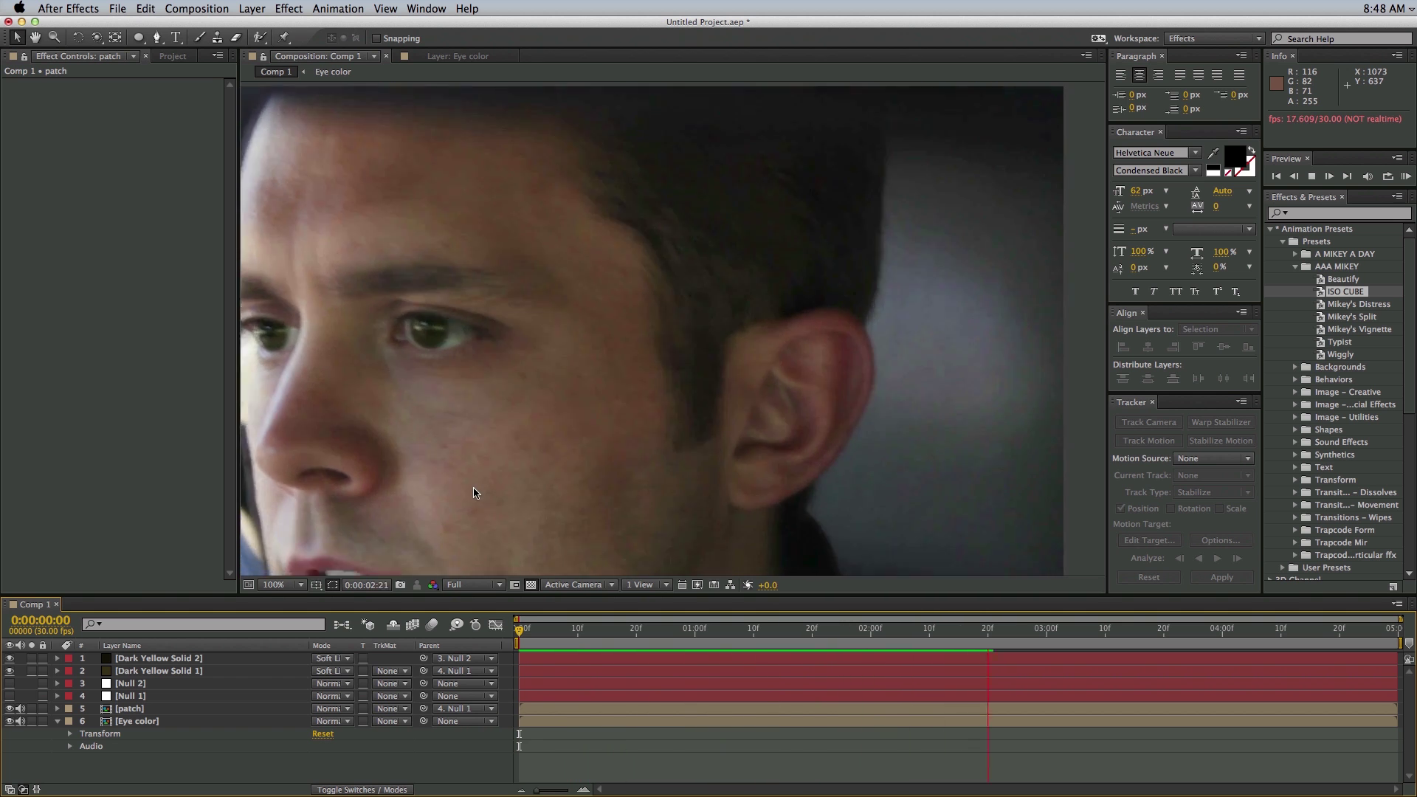
Step: Set the patch mask's expansion to 10 pixels and feather to 36 pixels, then jump to the start
key("space")
scroll(579, 354, "down", 4)
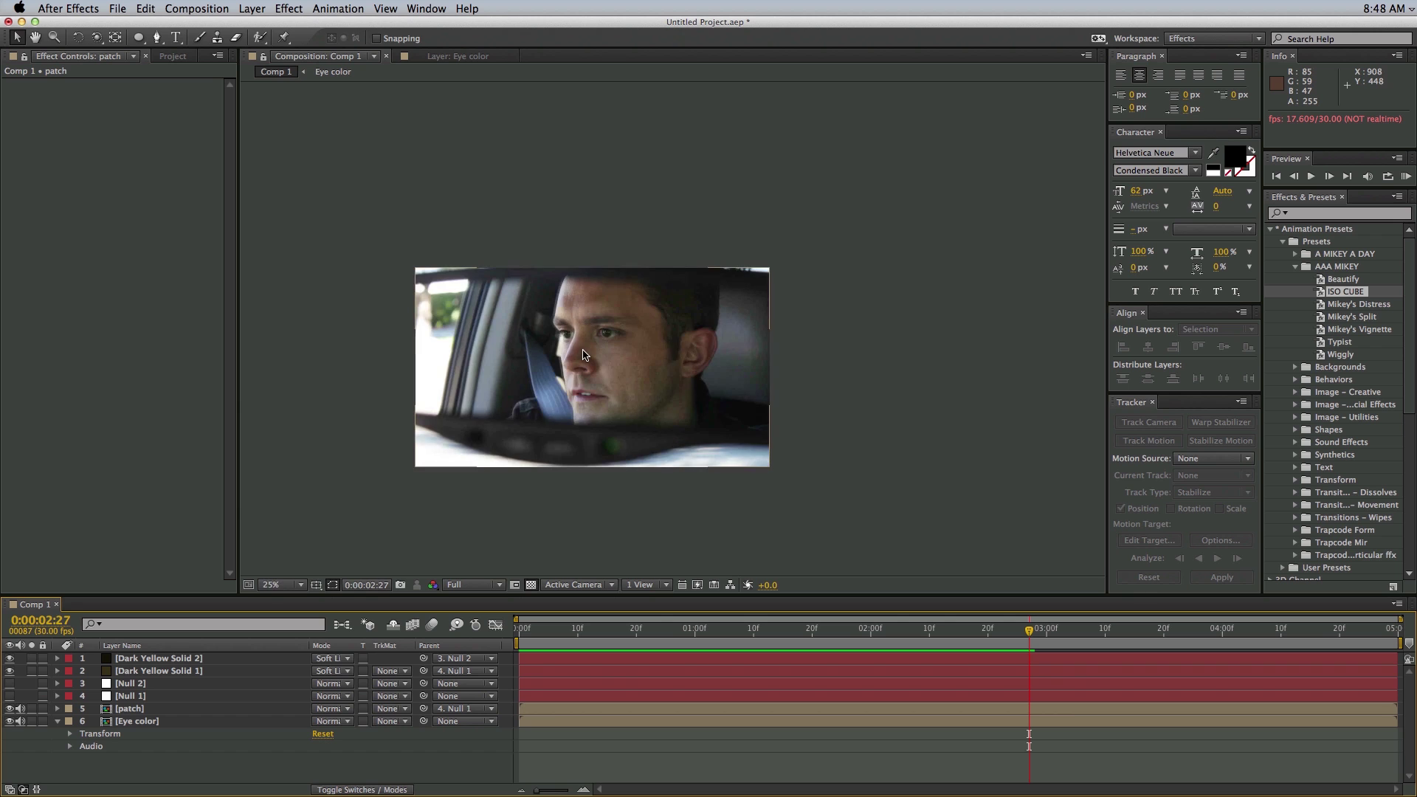
scroll(583, 355, "up", 2)
left_click(141, 710)
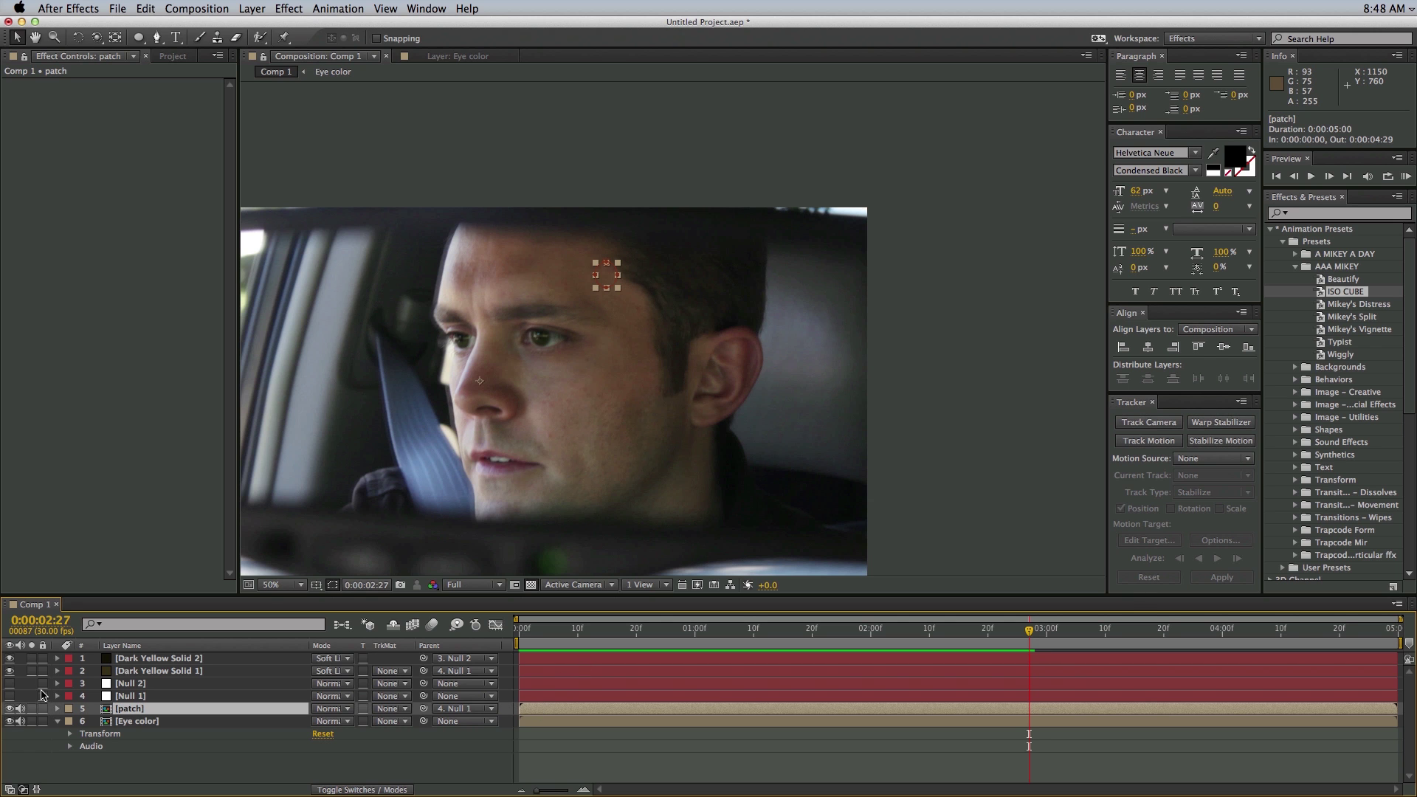
left_click(68, 709)
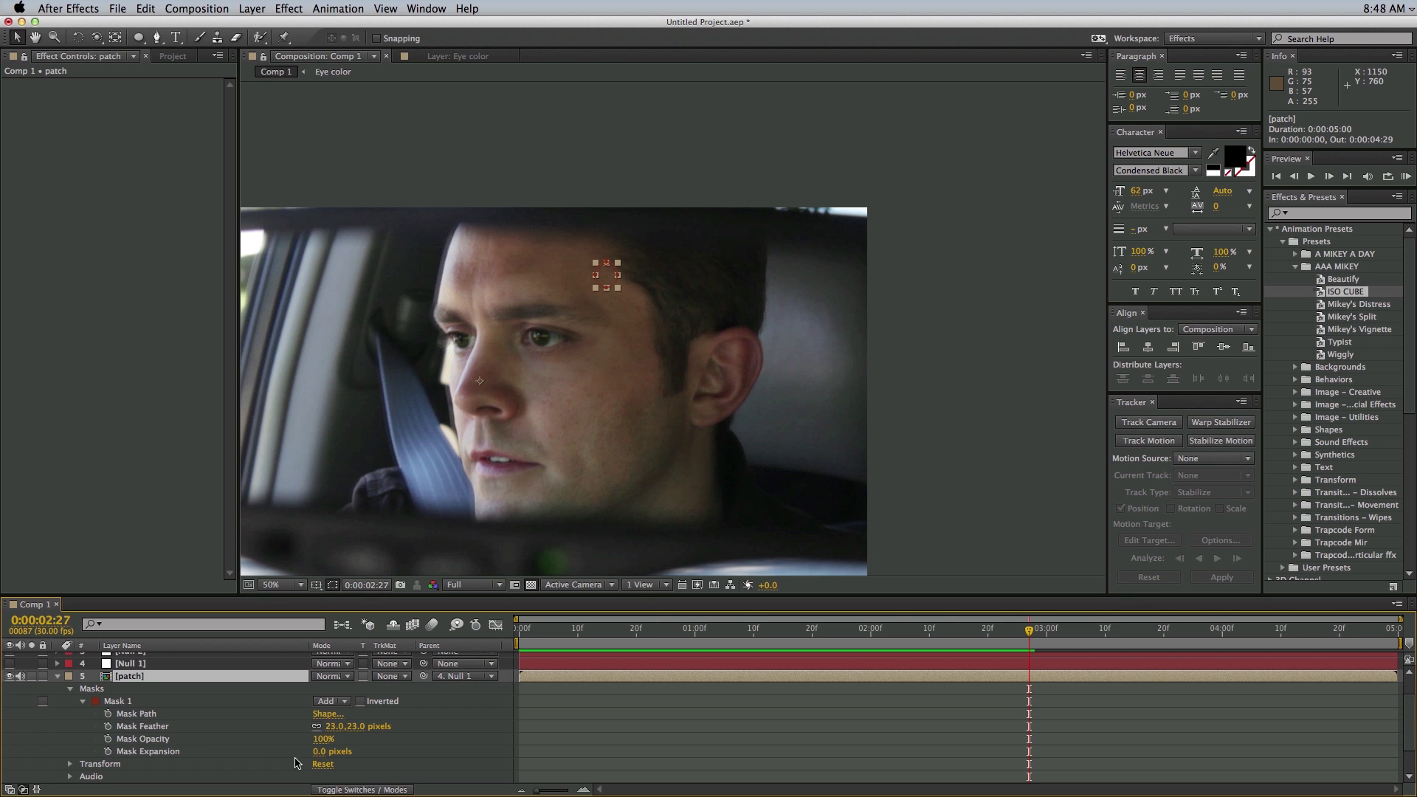
left_click_drag(323, 751, 346, 727)
left_click(540, 747)
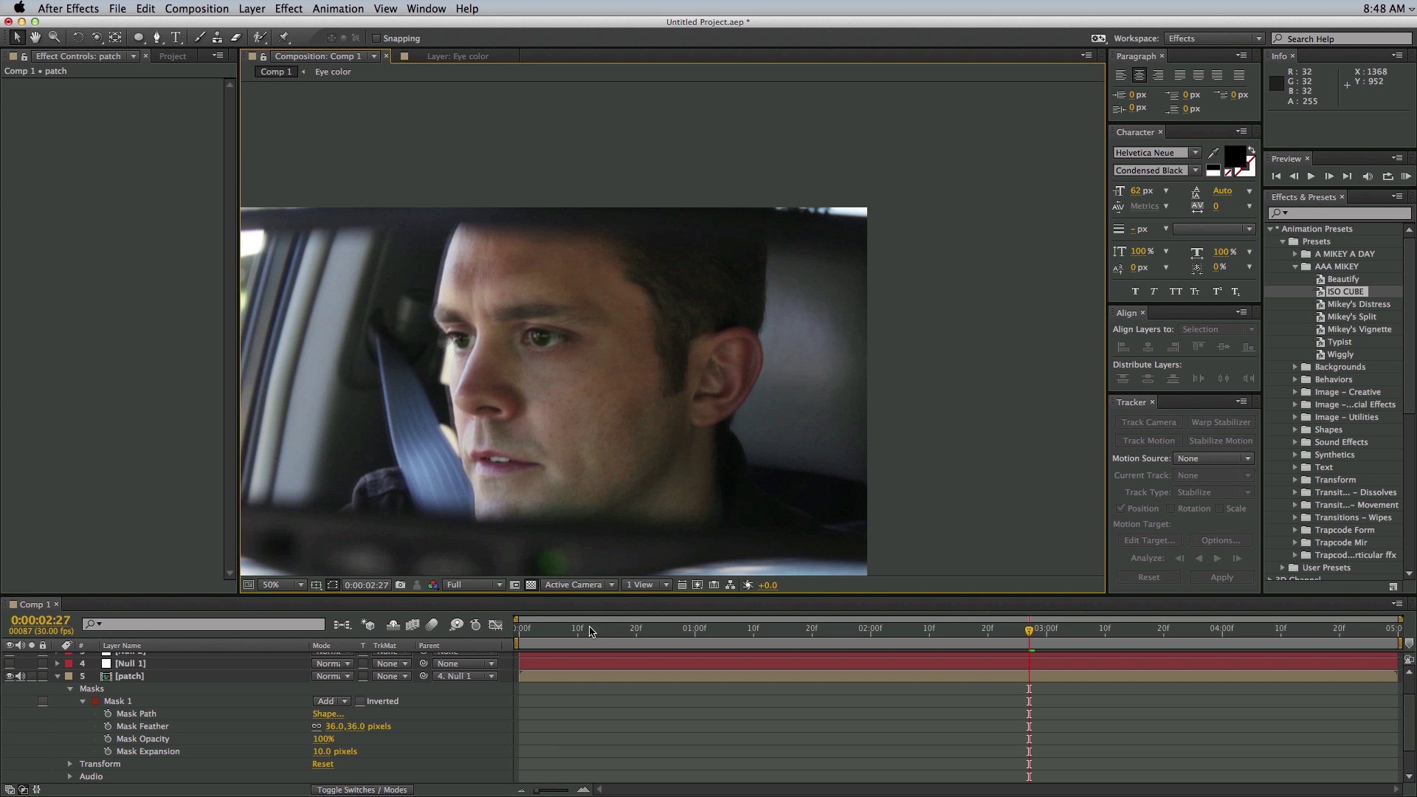
key("Home")
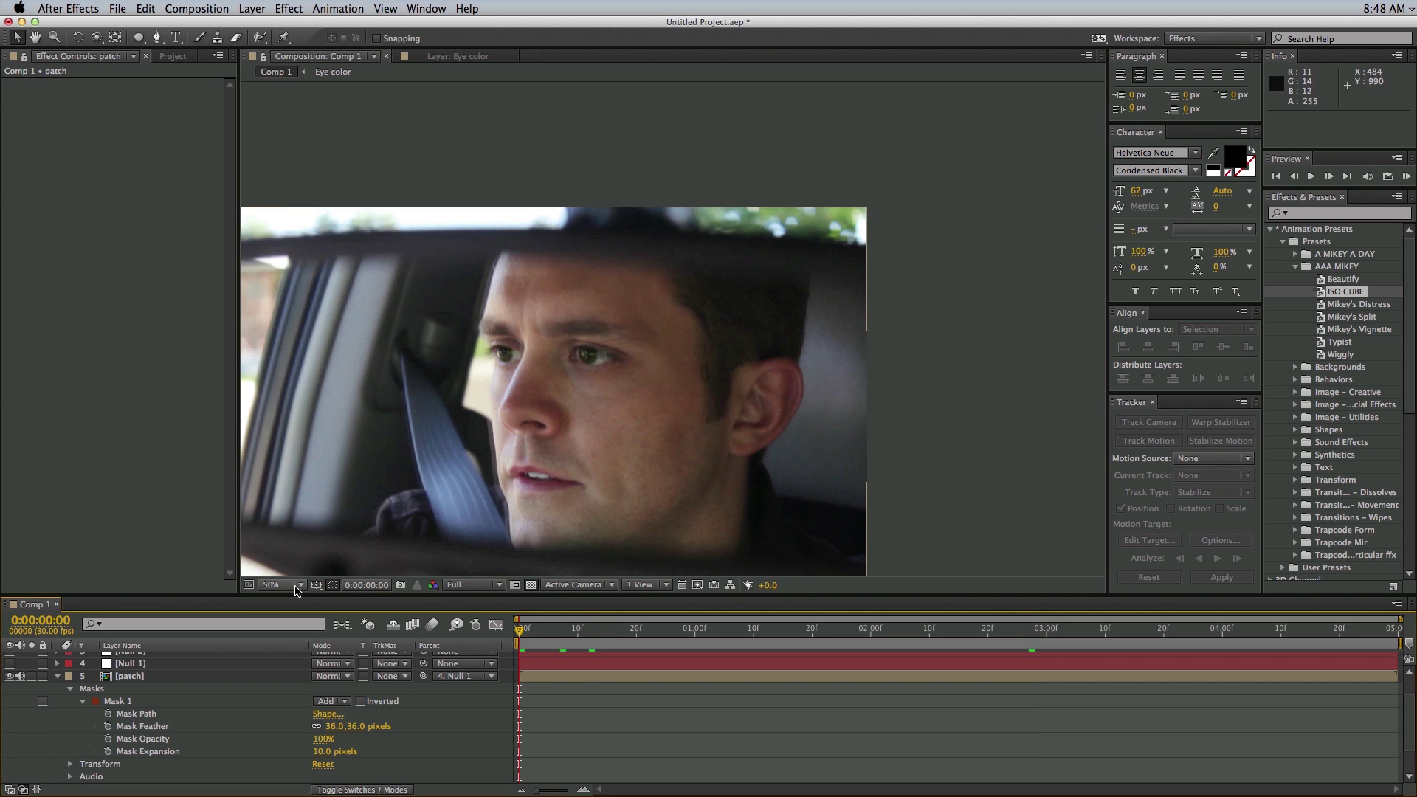
Step: Set the viewer magnification to Fit and run a playback preview of the patched shot
left_click(299, 585)
left_click(278, 560)
key("h")
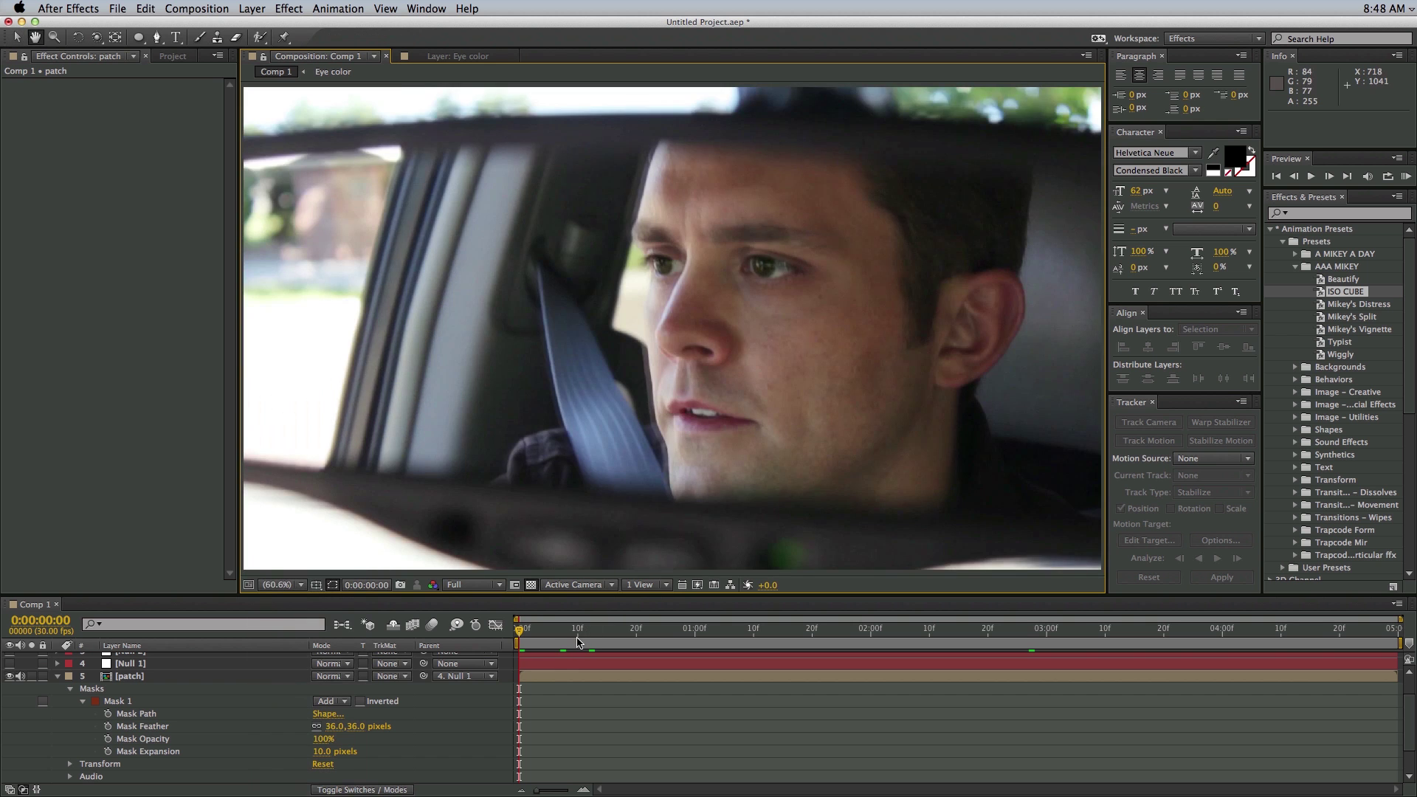
key("space")
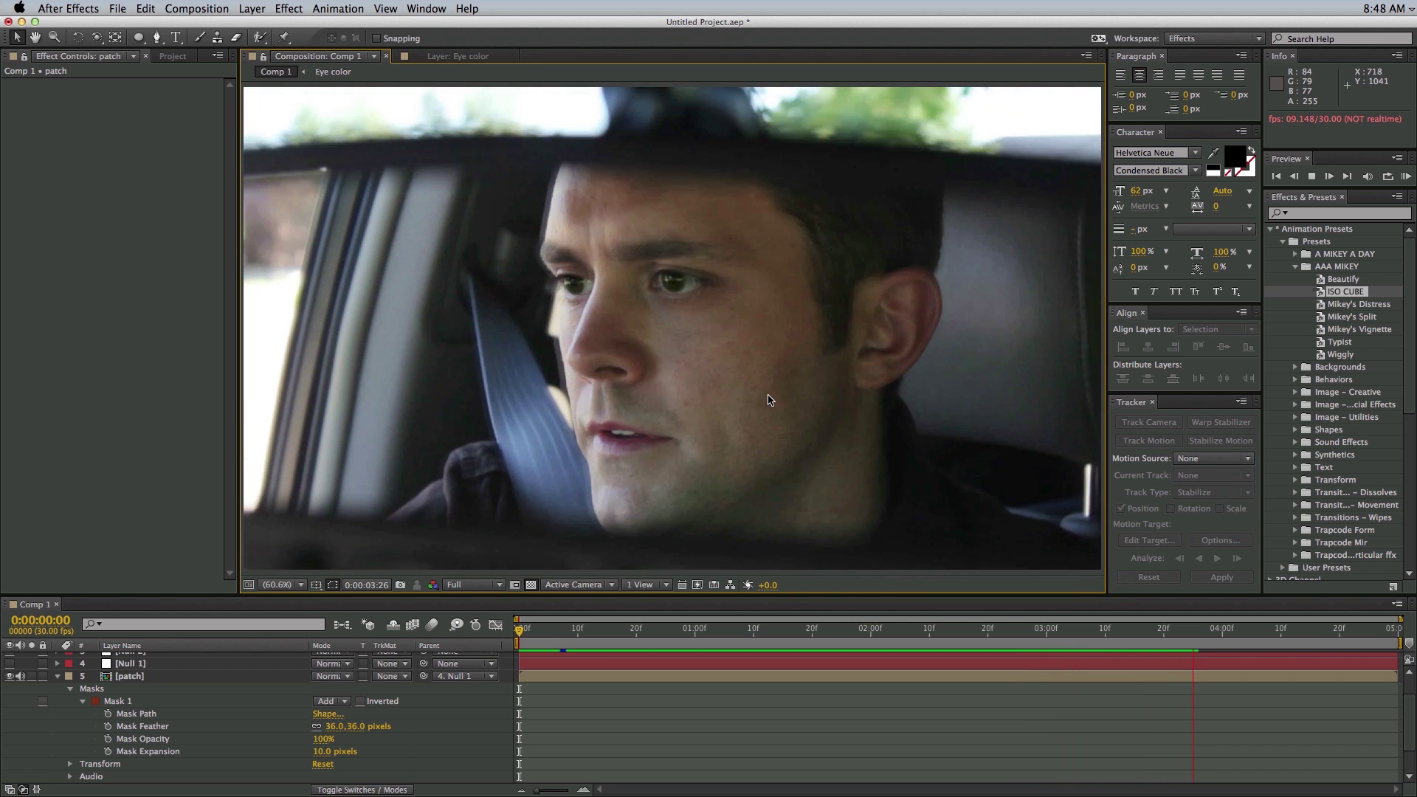
key("space")
Step: Go to 0:00:04:01, select the patch layer, and view the frame at 100%
left_click_drag(1271, 632, 1230, 639)
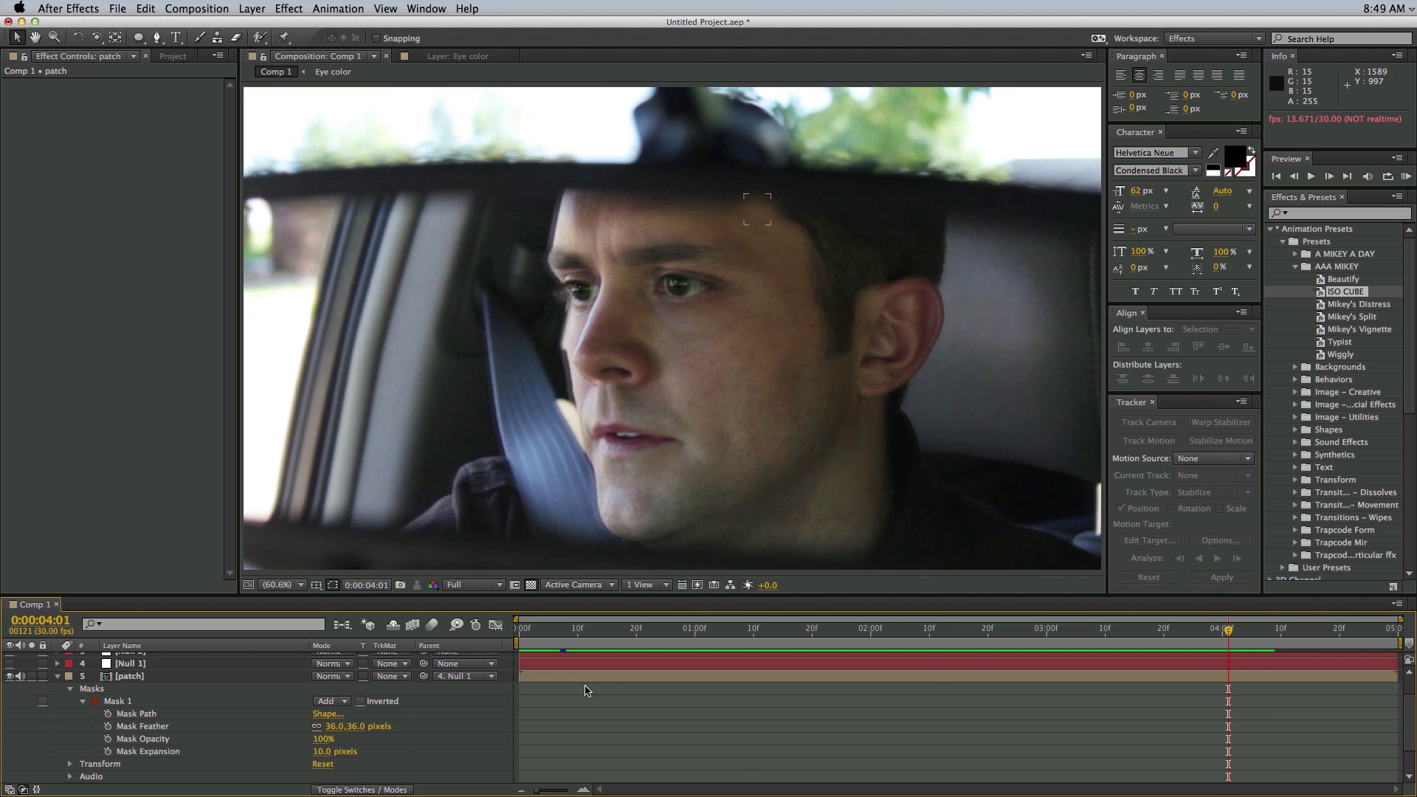
left_click(585, 677)
key("slash")
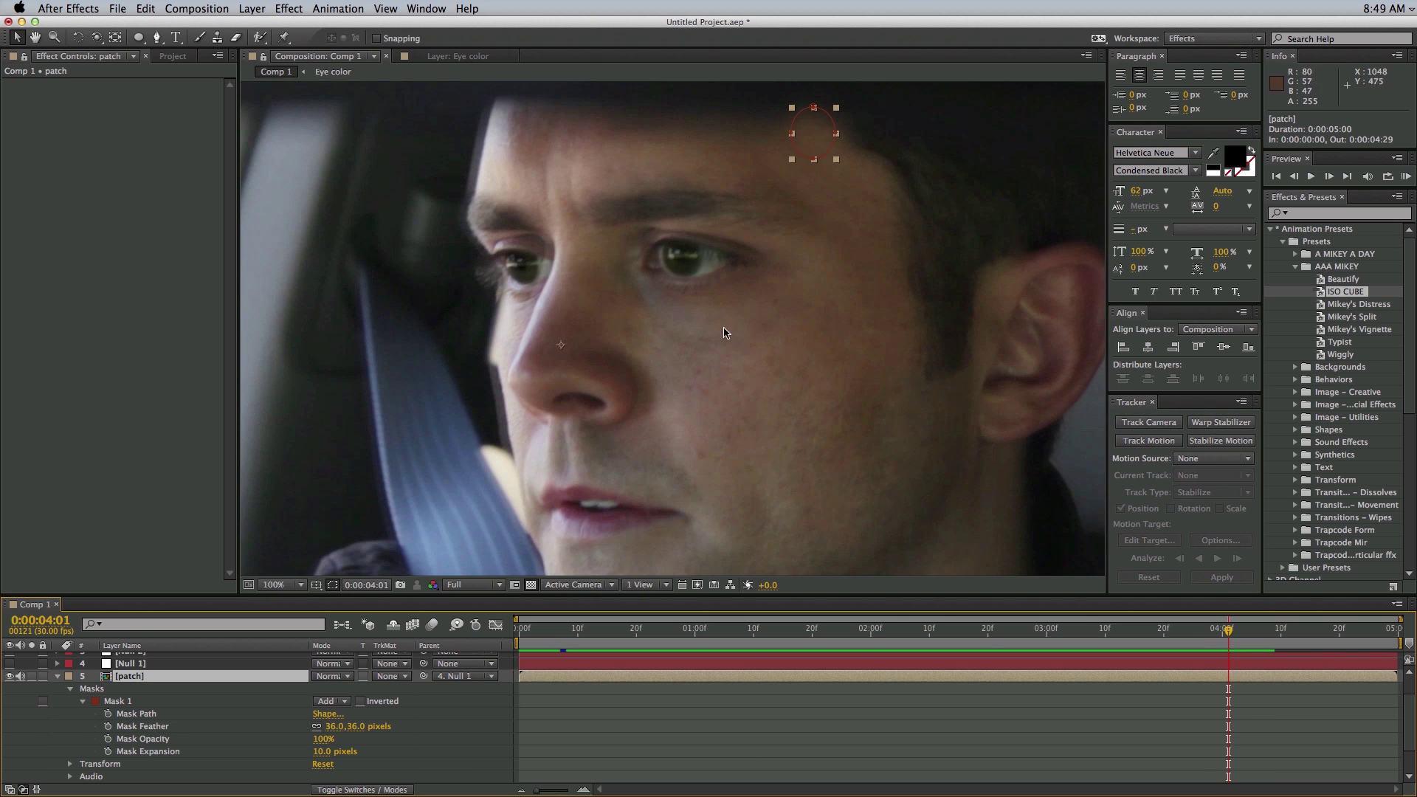
Step: Start Mask Path keyframes at 0:00:03:25, then lower the mask over the blemish four frames later
left_click_drag(1227, 639, 1195, 633)
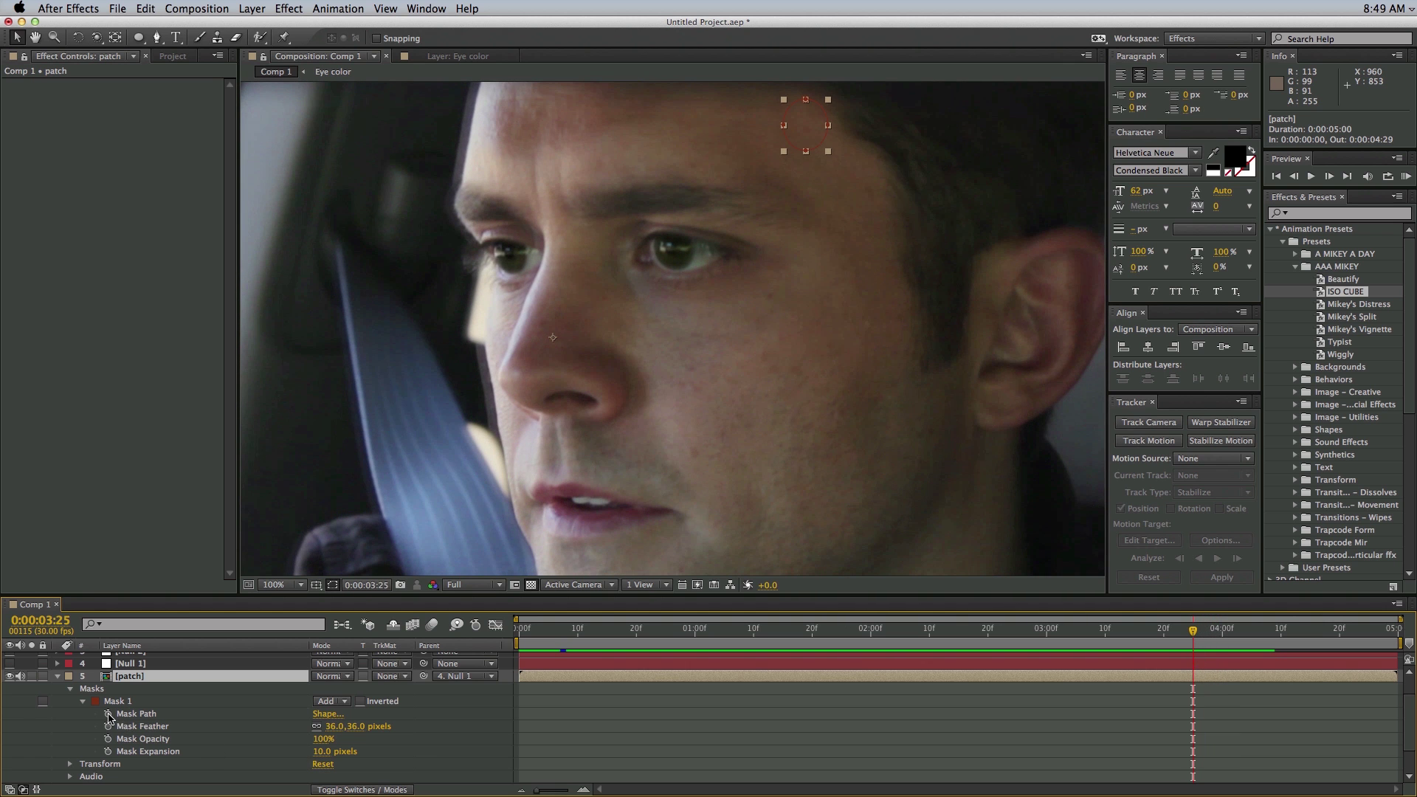
left_click(109, 713)
left_click_drag(680, 426, 589, 527)
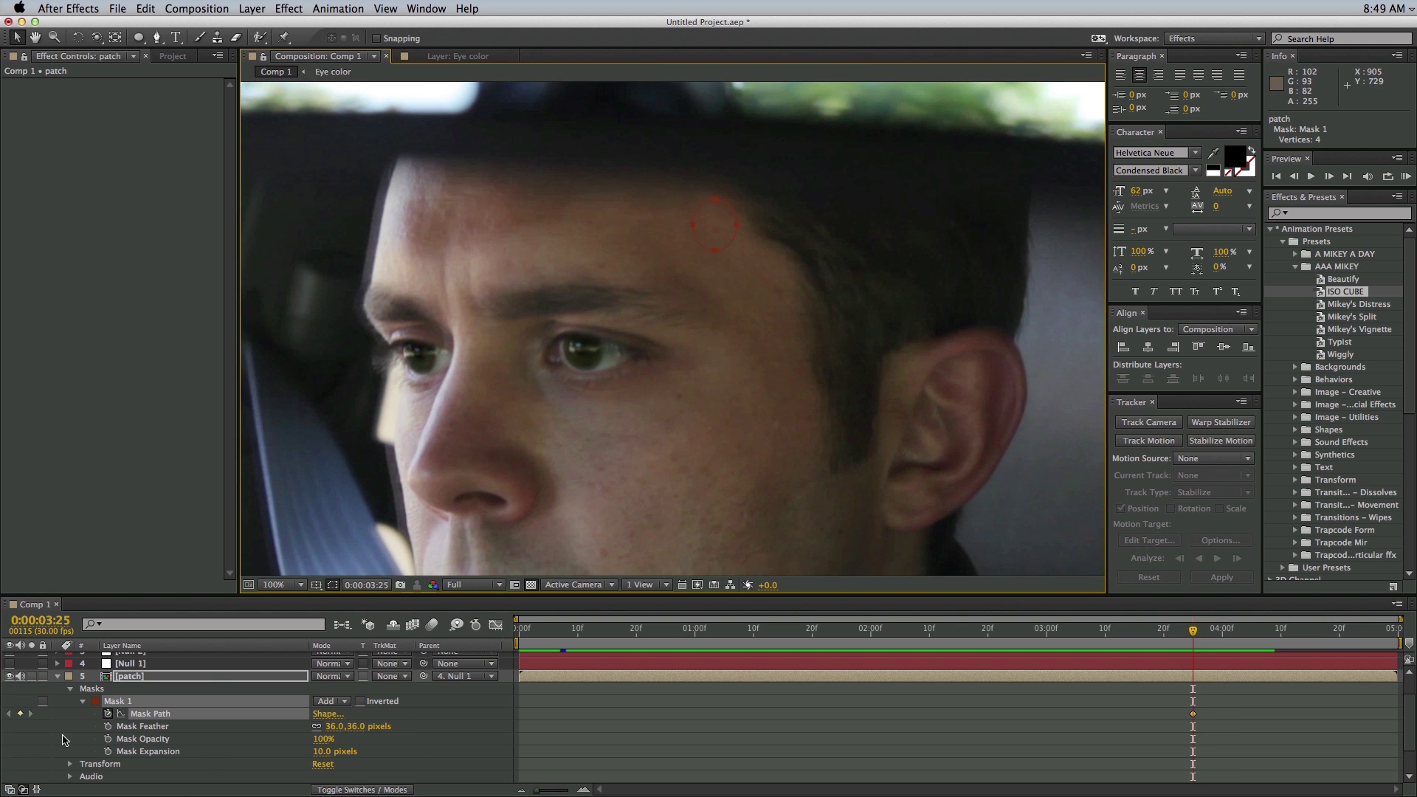
key("Page_Down")
key("Page_Down")
key("Page_Down")
key("Page_Down")
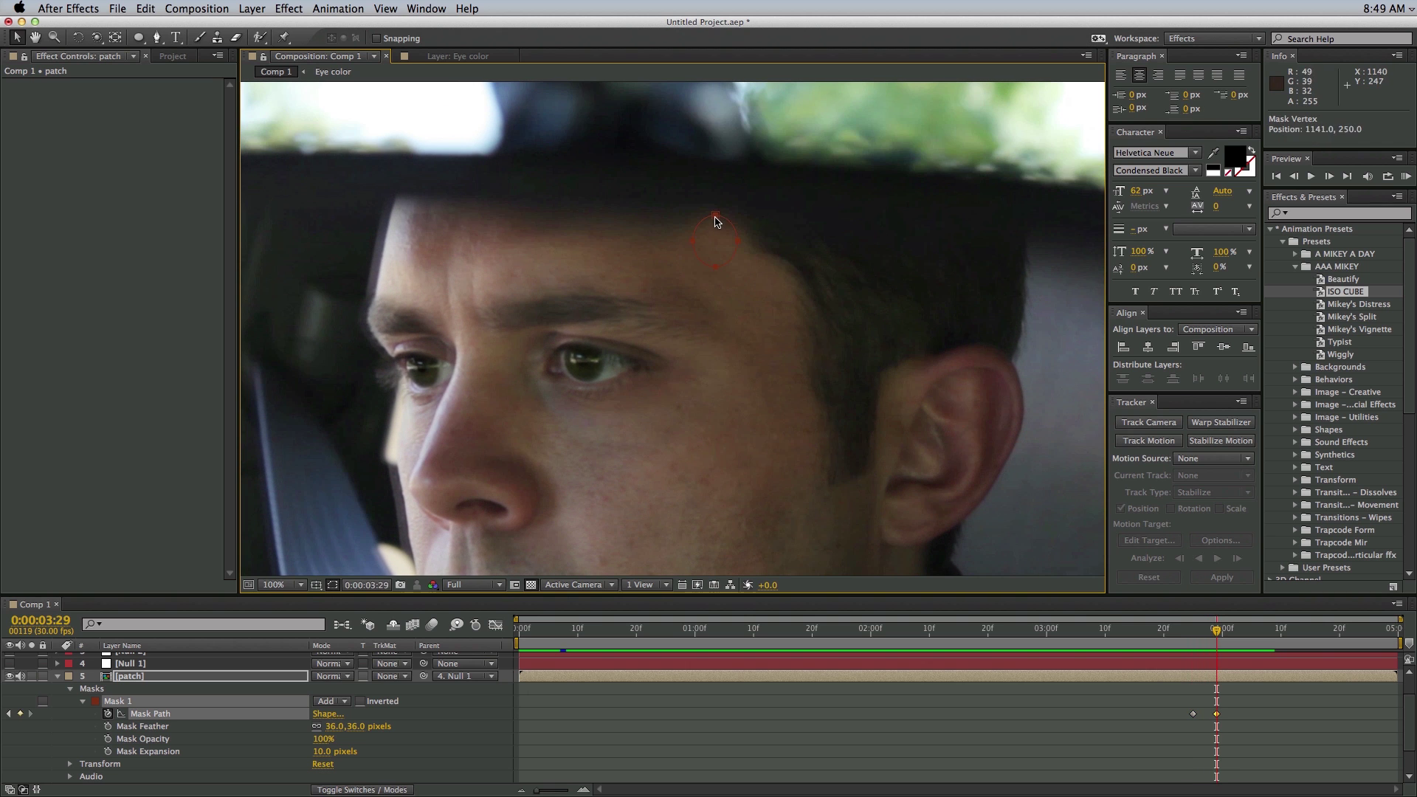
double_click(715, 218)
left_click_drag(716, 219, 717, 232)
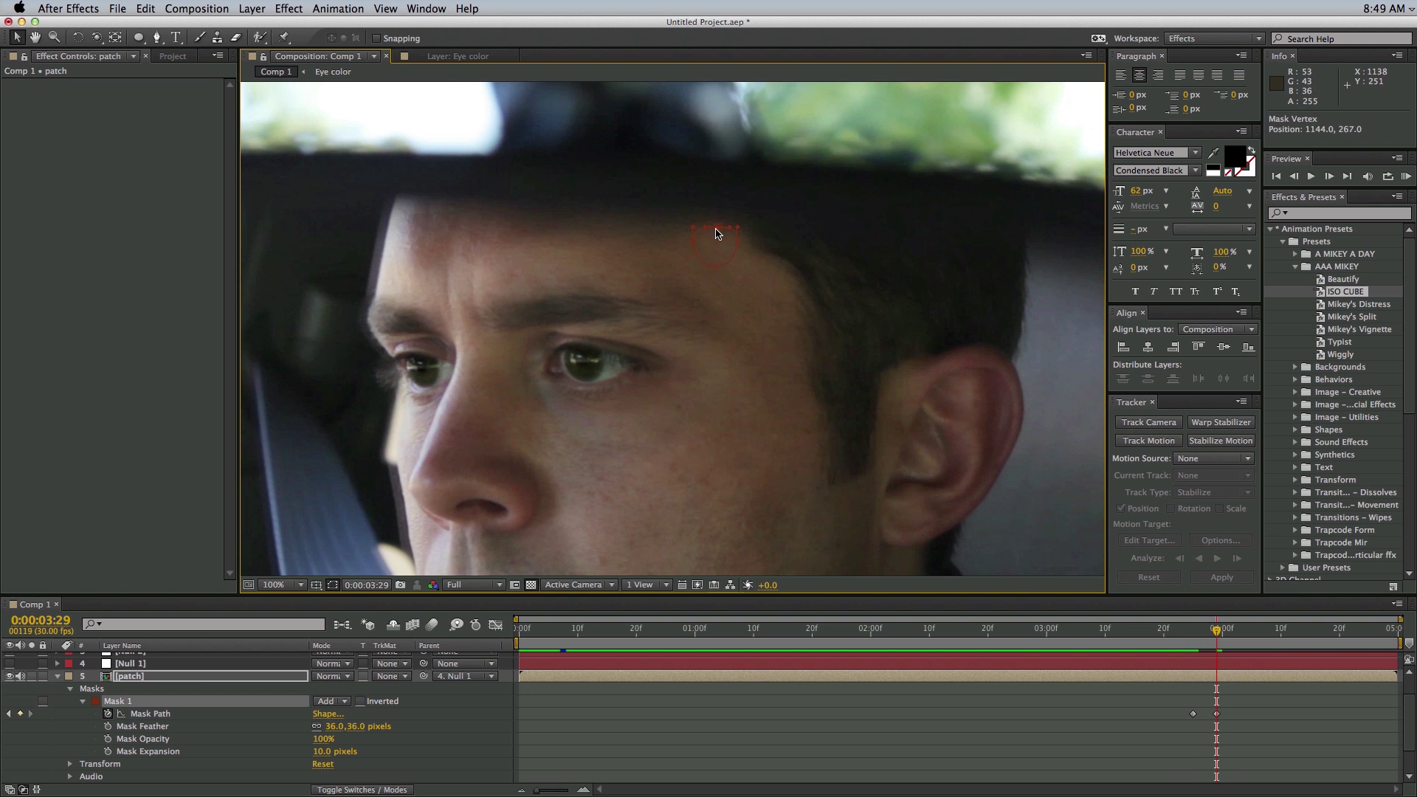
Step: Step forward frame by frame, repositioning the mask on the forehead blemish at each frame
key("Page_Down")
key("Page_Down")
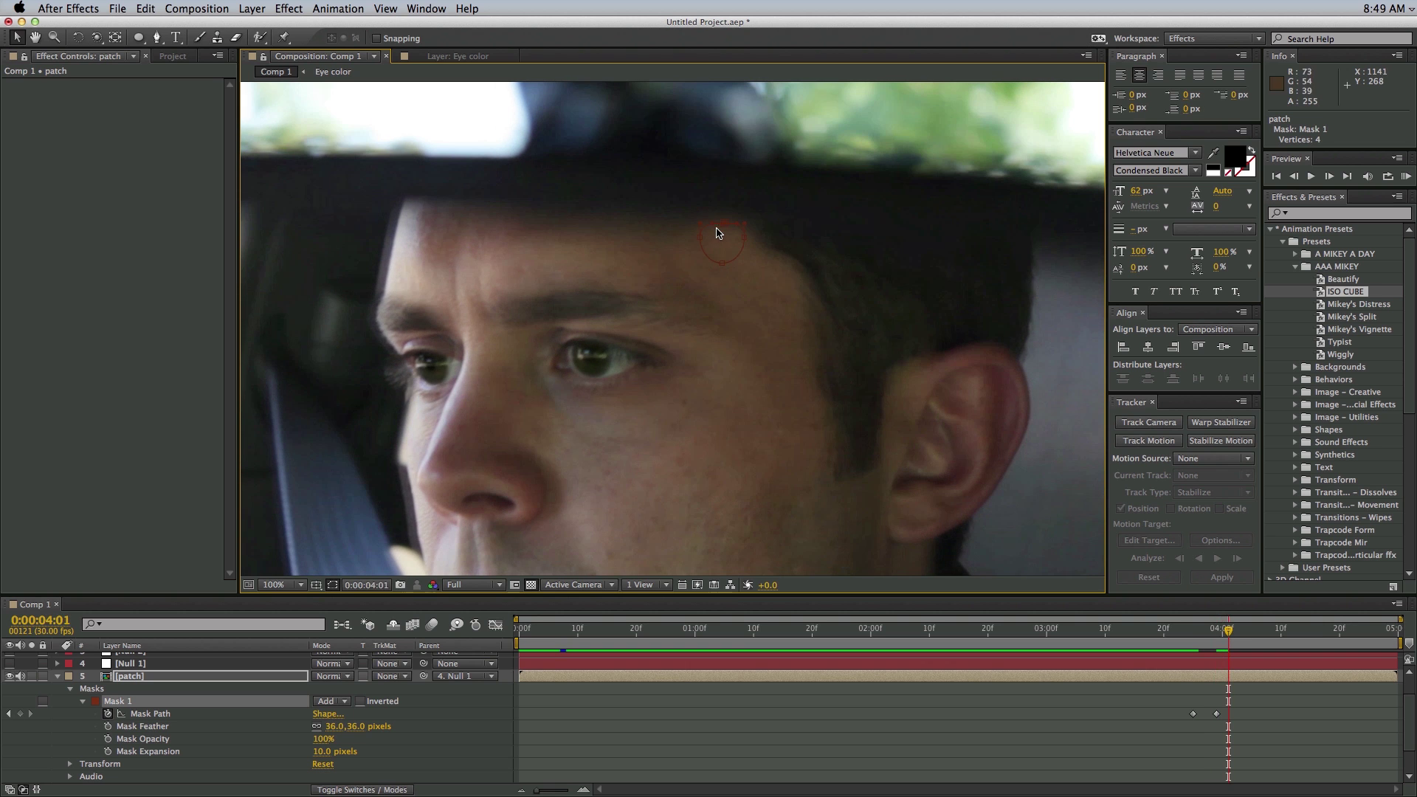
left_click_drag(728, 227, 725, 233)
key("Page_Down")
key("Page_Down")
left_click_drag(727, 214, 726, 206)
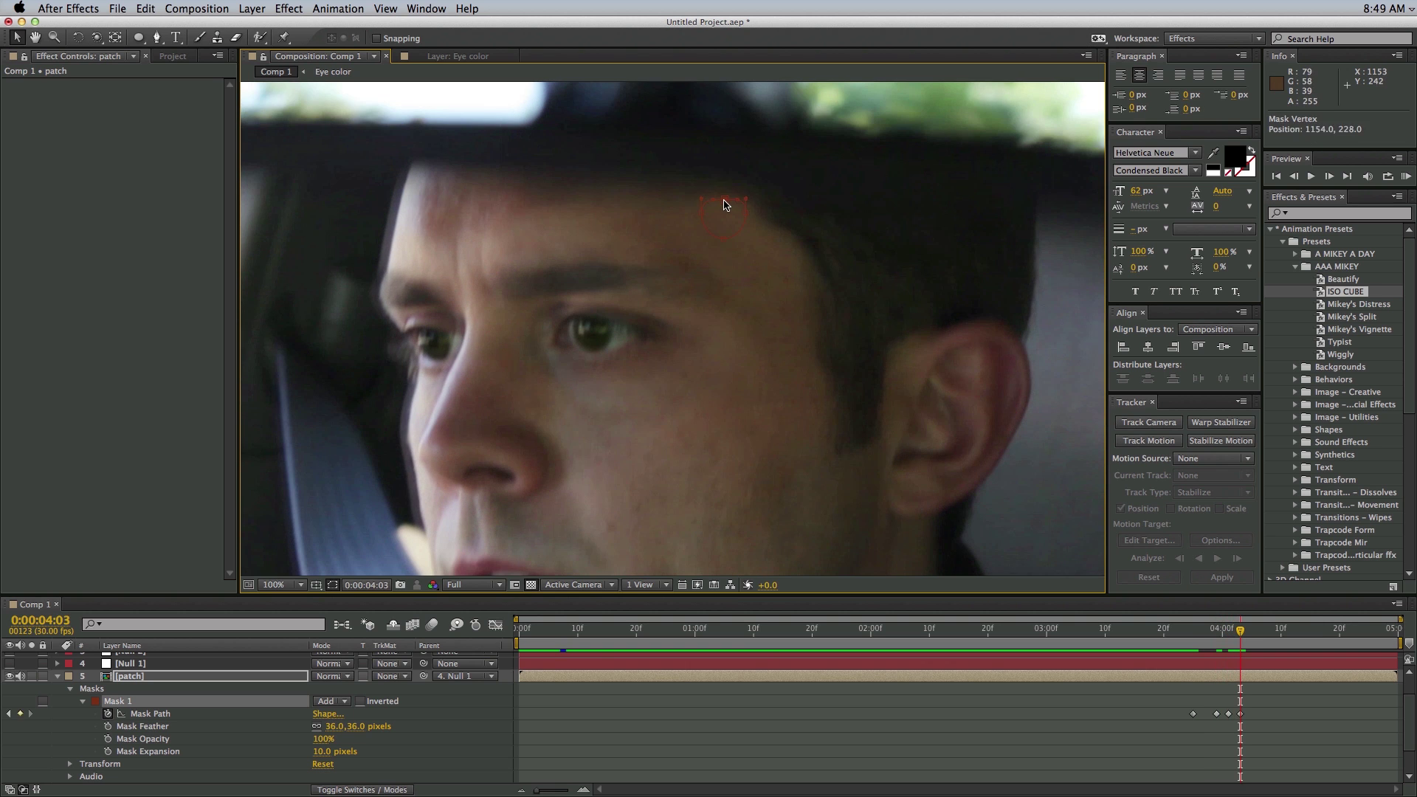
key("Page_Down")
key("Page_Down")
left_click_drag(727, 170, 721, 136)
key("Page_Down")
key("Page_Down")
key("Page_Down")
key("Page_Down")
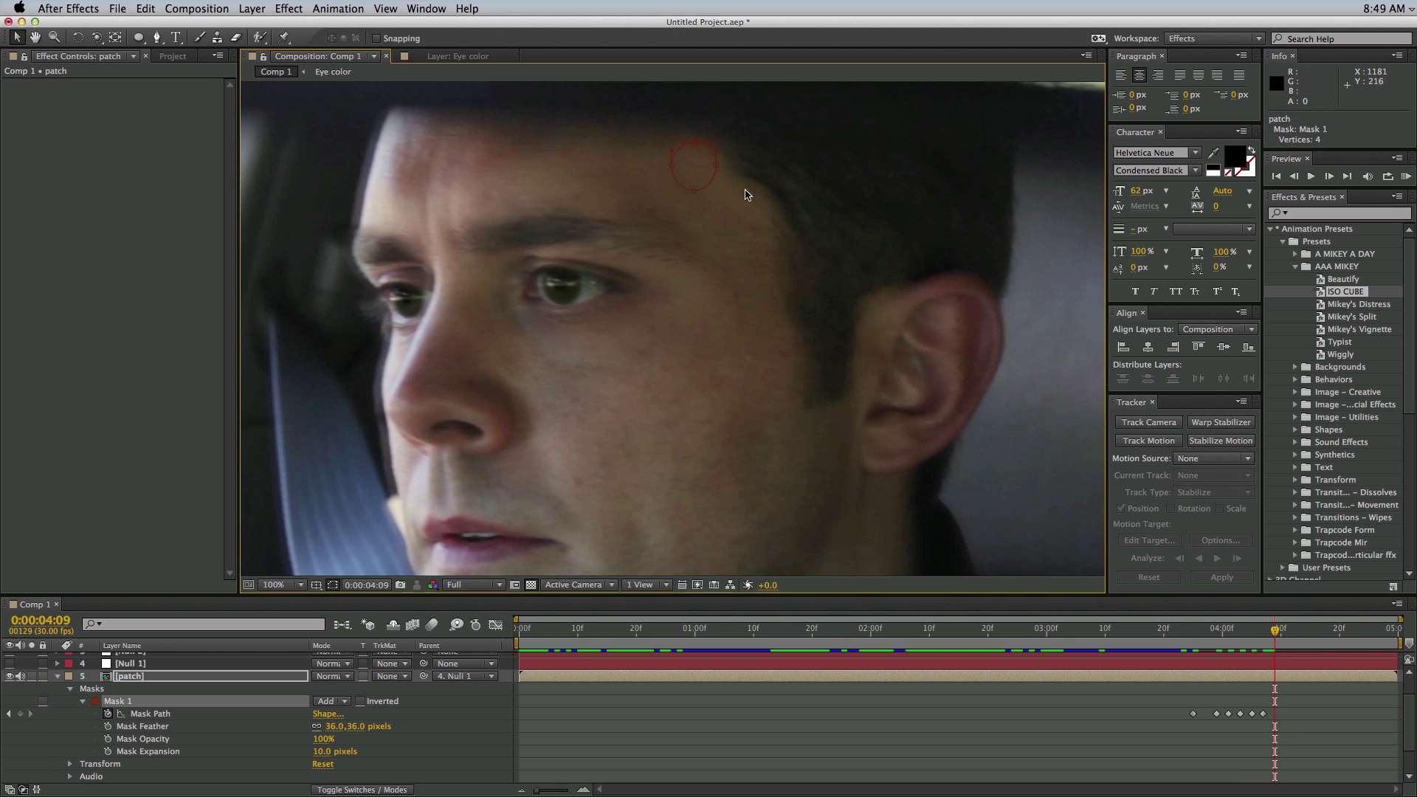
key("Page_Down")
key("Page_Down")
key("Page_Down")
left_click_drag(694, 145, 682, 164)
key("Page_Down")
key("Page_Down")
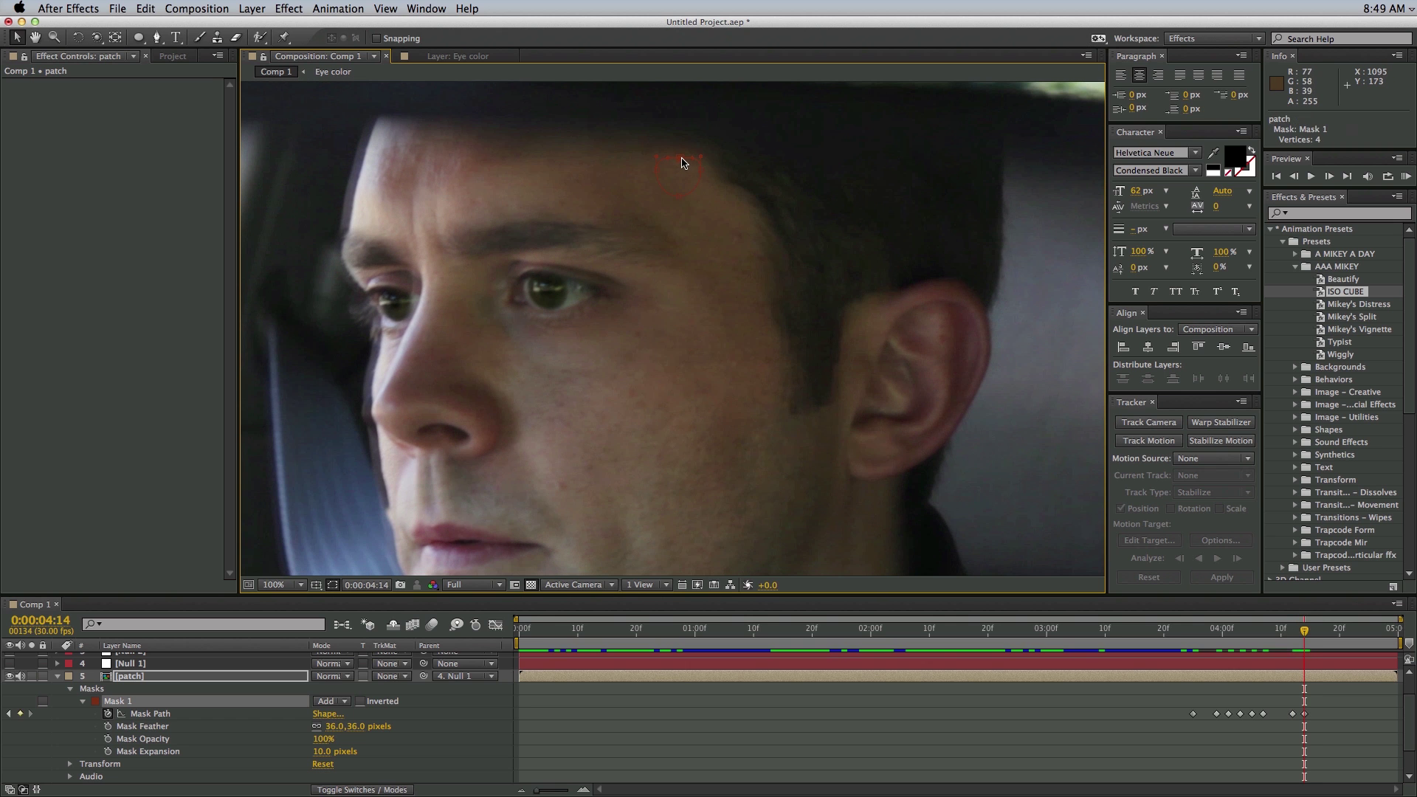
key("Page_Down")
key("Page_Down")
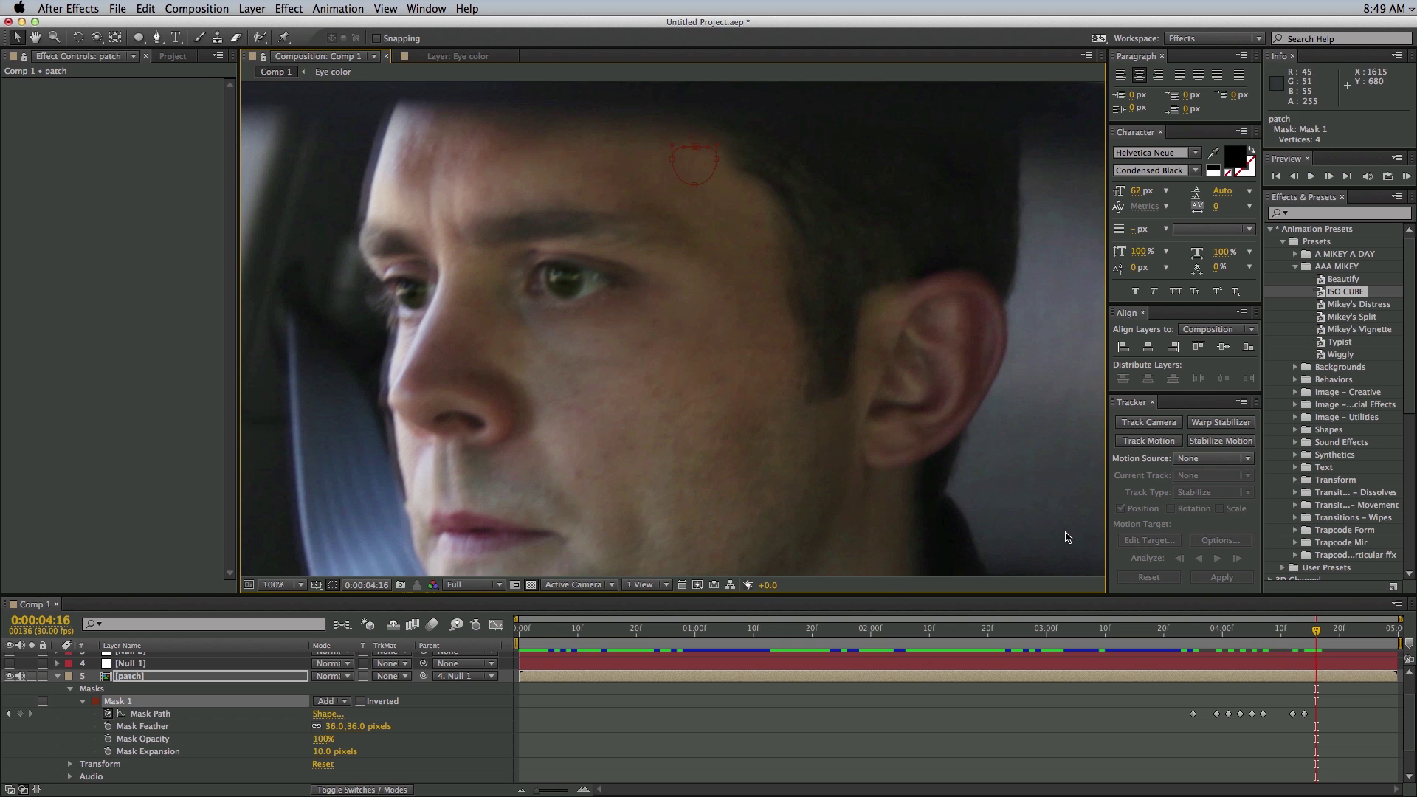
Step: Return to about 0:00:03:12, deselect the patch layer and preview the tracked mask
left_click_drag(1274, 633, 1117, 636)
left_click(1091, 755)
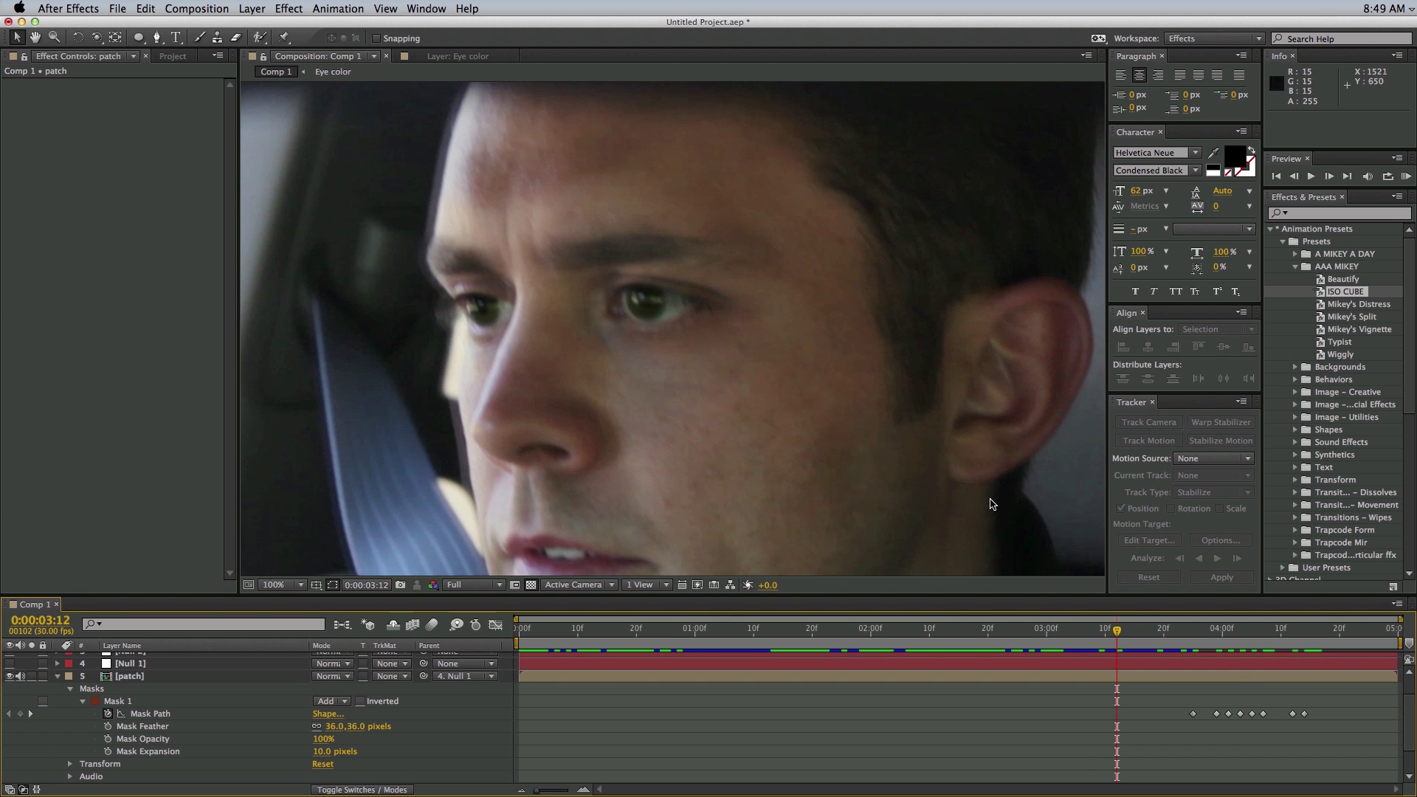
scroll(855, 368, "down", 2)
key("space")
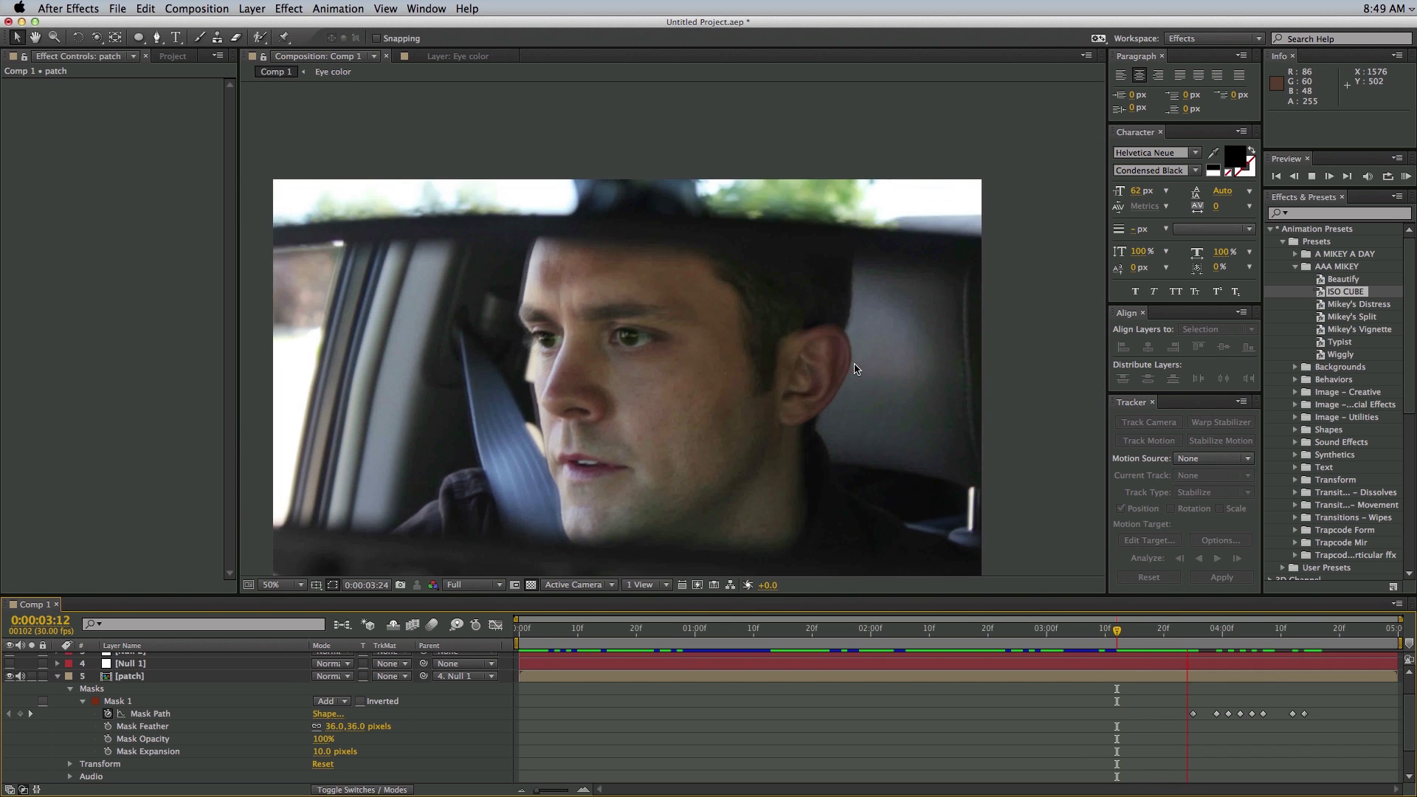
key("shift+/")
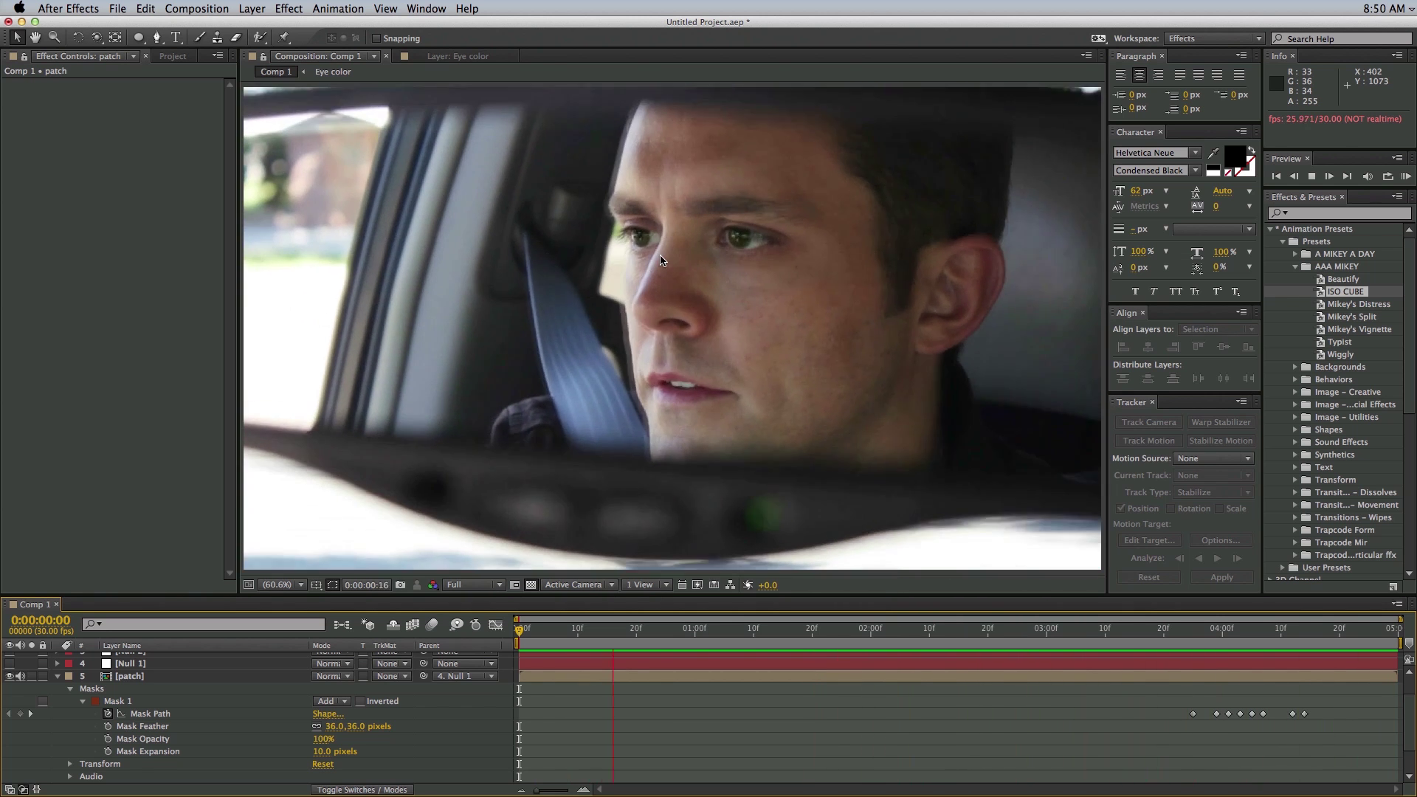
key("space")
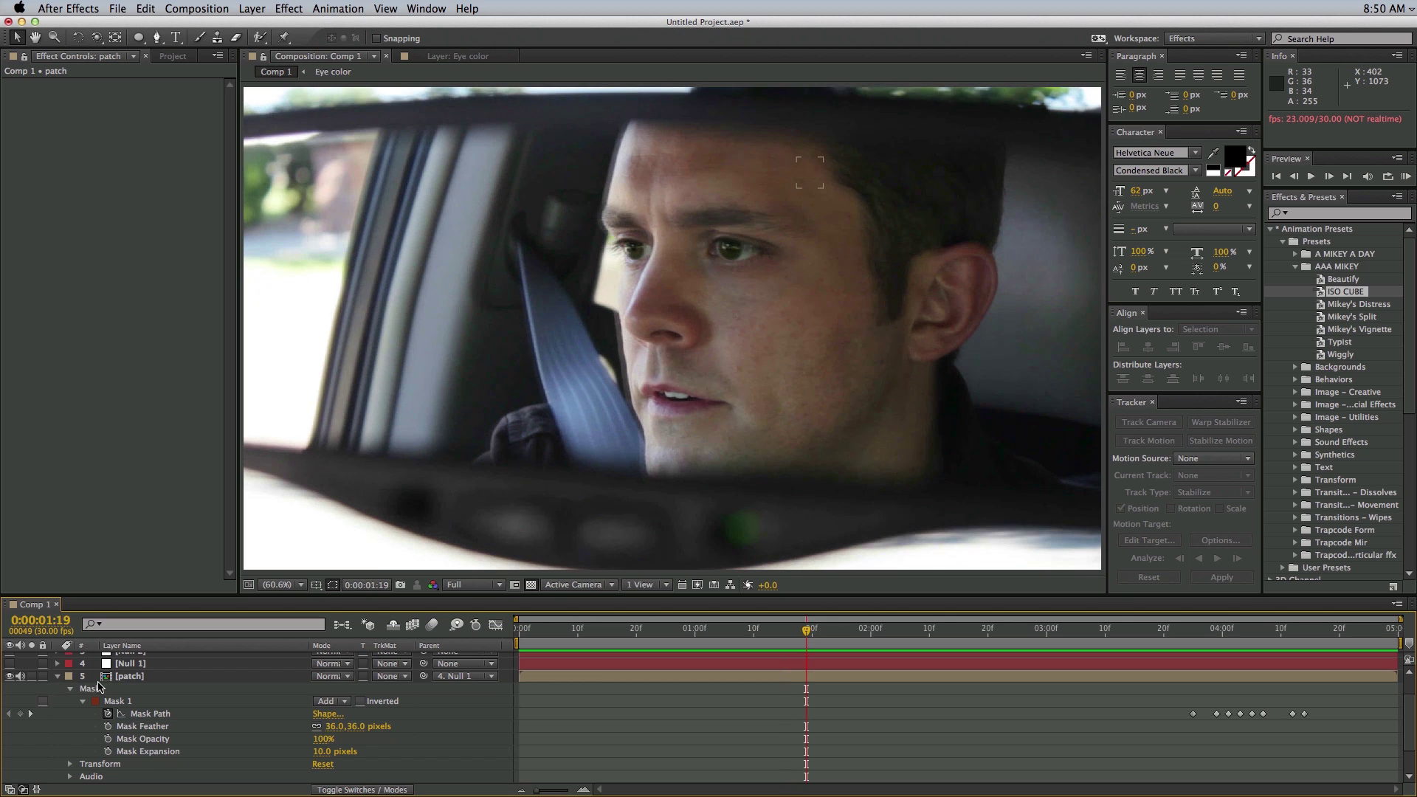
Step: Collapse the patch layer's mask properties and check the Dark Yellow Solid 1 and patch layers at 0:00:00:22
left_click(59, 677)
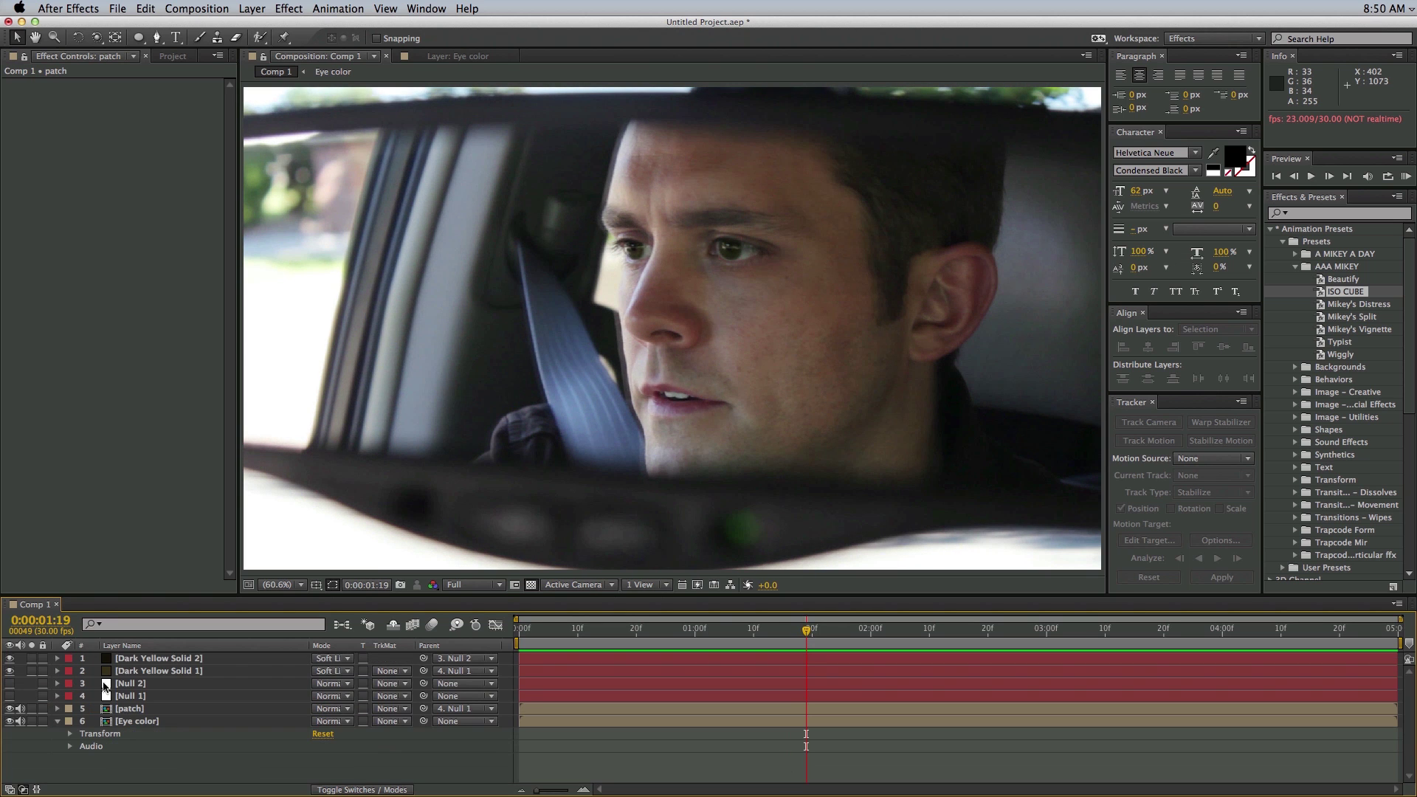
left_click(183, 672)
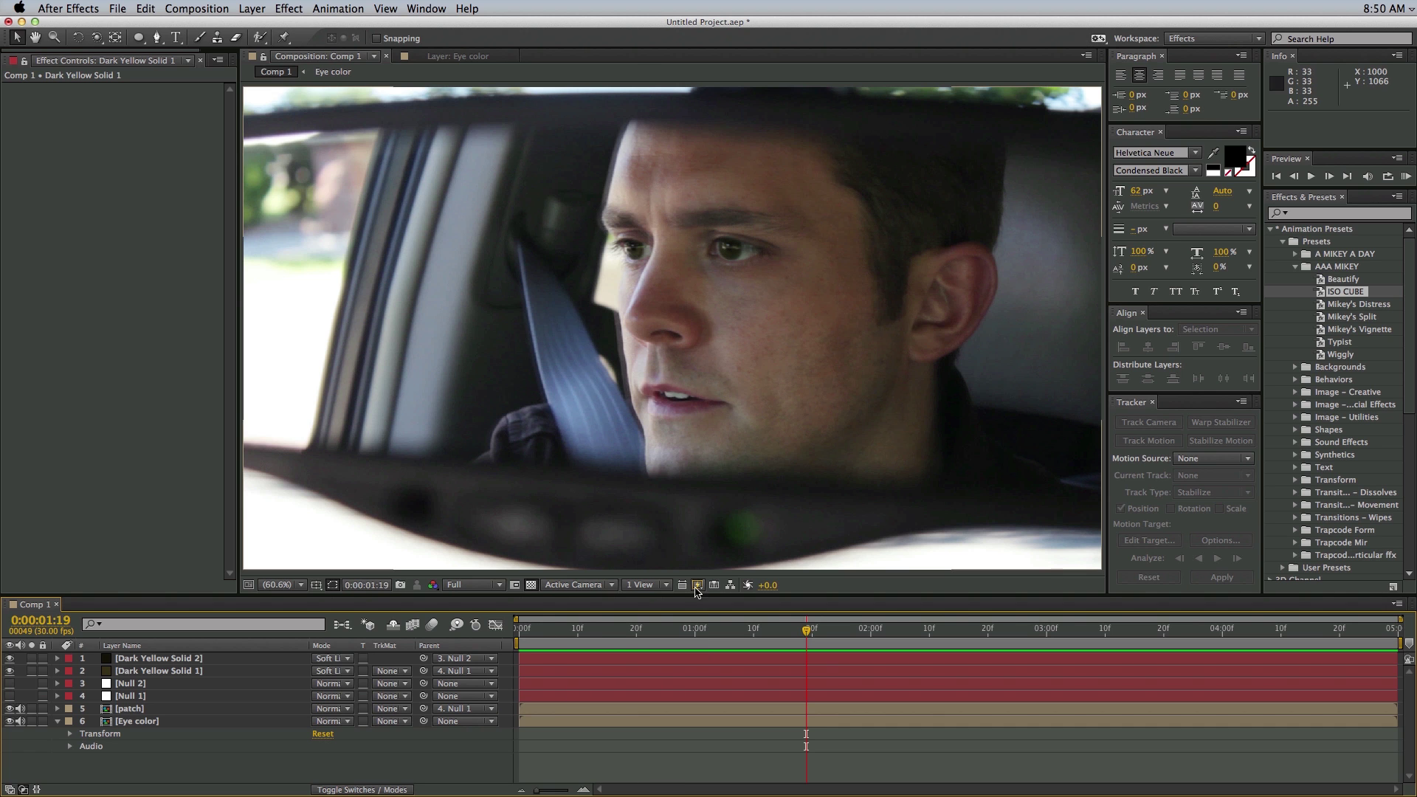
key("Page_Up")
key("Page_Up")
key("Page_Up")
key("Page_Up")
key("Page_Up")
key("Page_Up")
key("Page_Up")
key("Page_Up")
key("Page_Up")
key("Page_Up")
key("Page_Up")
key("Page_Up")
key("Page_Up")
key("Page_Up")
key("Page_Up")
key("Page_Up")
key("Page_Up")
key("Page_Up")
key("Page_Up")
key("Page_Up")
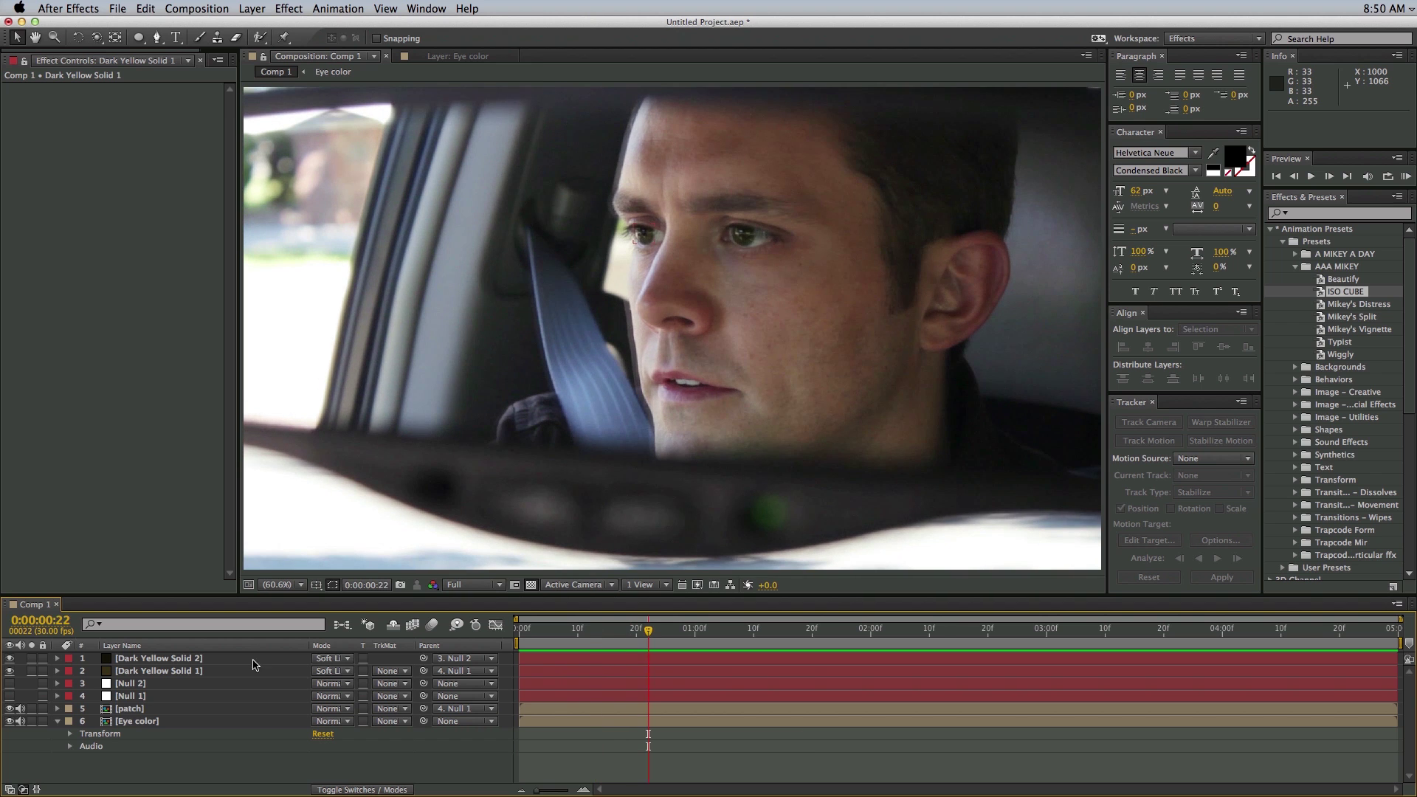
left_click(145, 709)
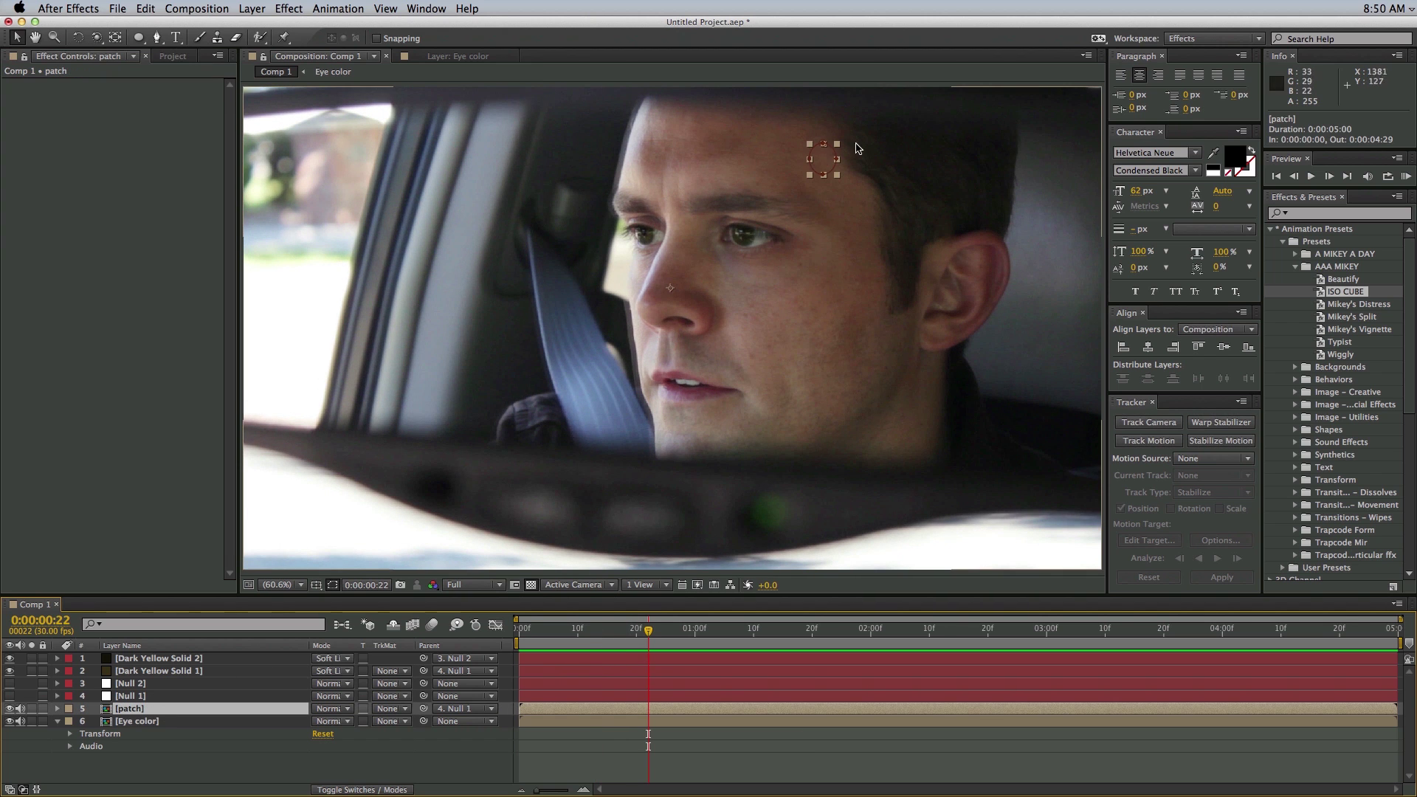
Step: Return the time indicator to 0:00:00:00 and play back the finished composition
left_click(625, 768)
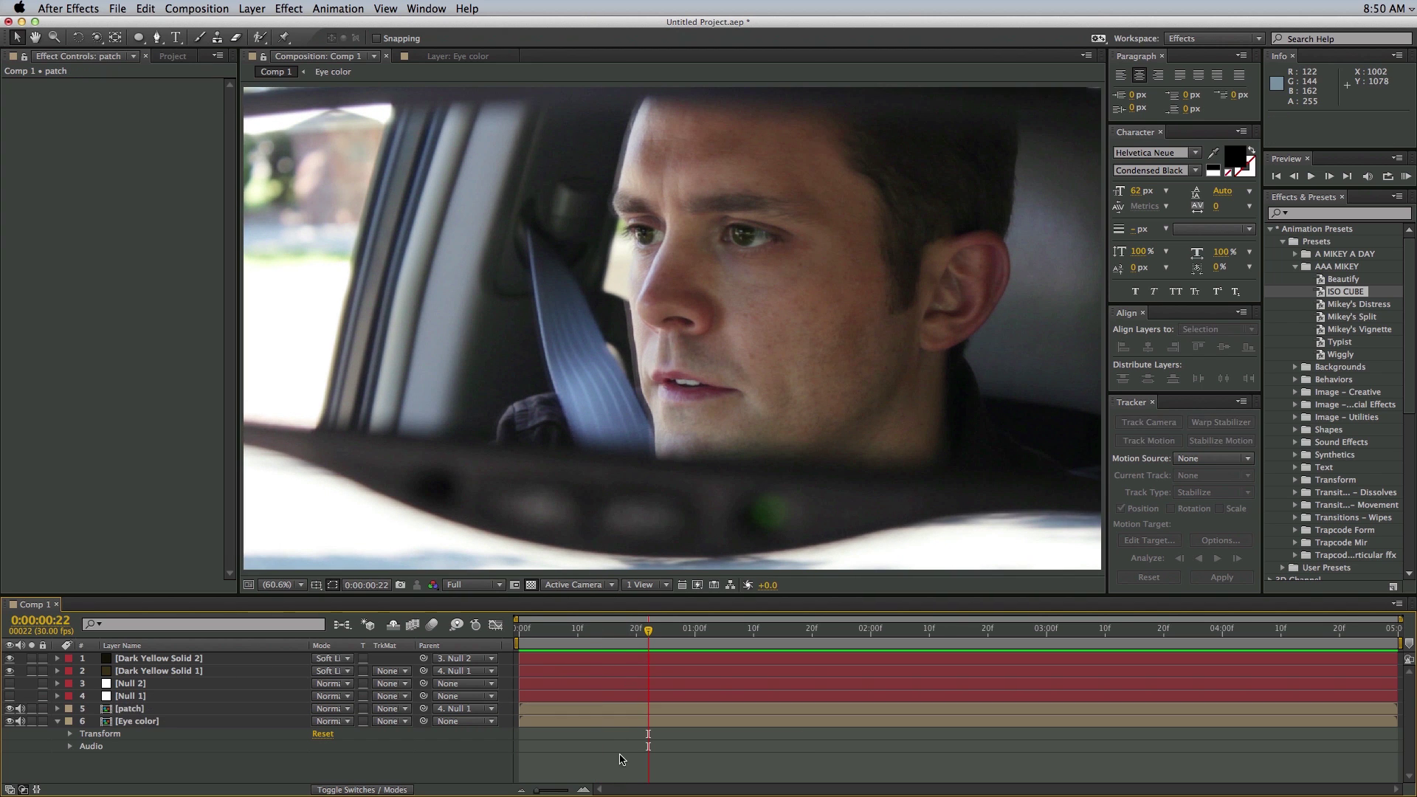
left_click(599, 712)
left_click_drag(618, 631, 485, 640)
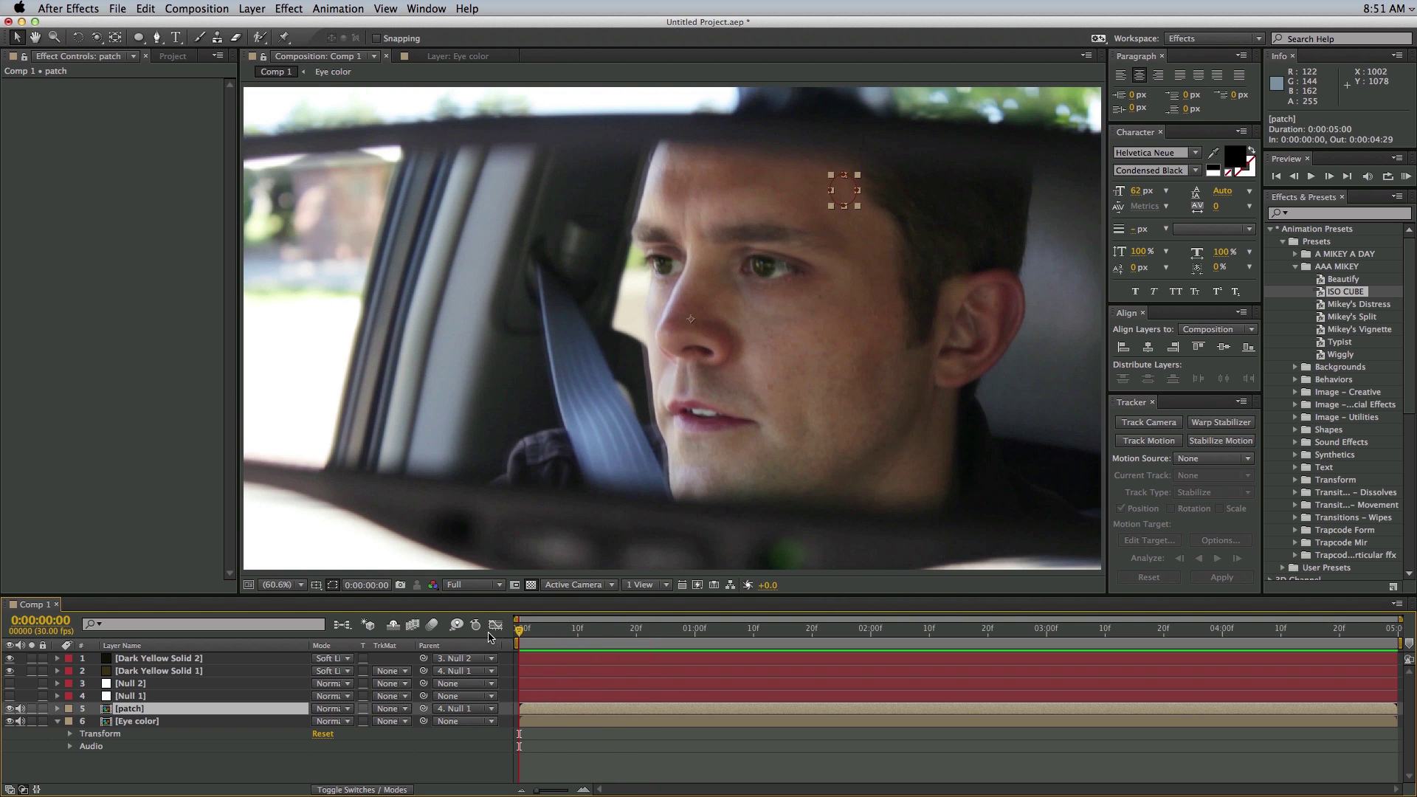
left_click(594, 738)
key("space")
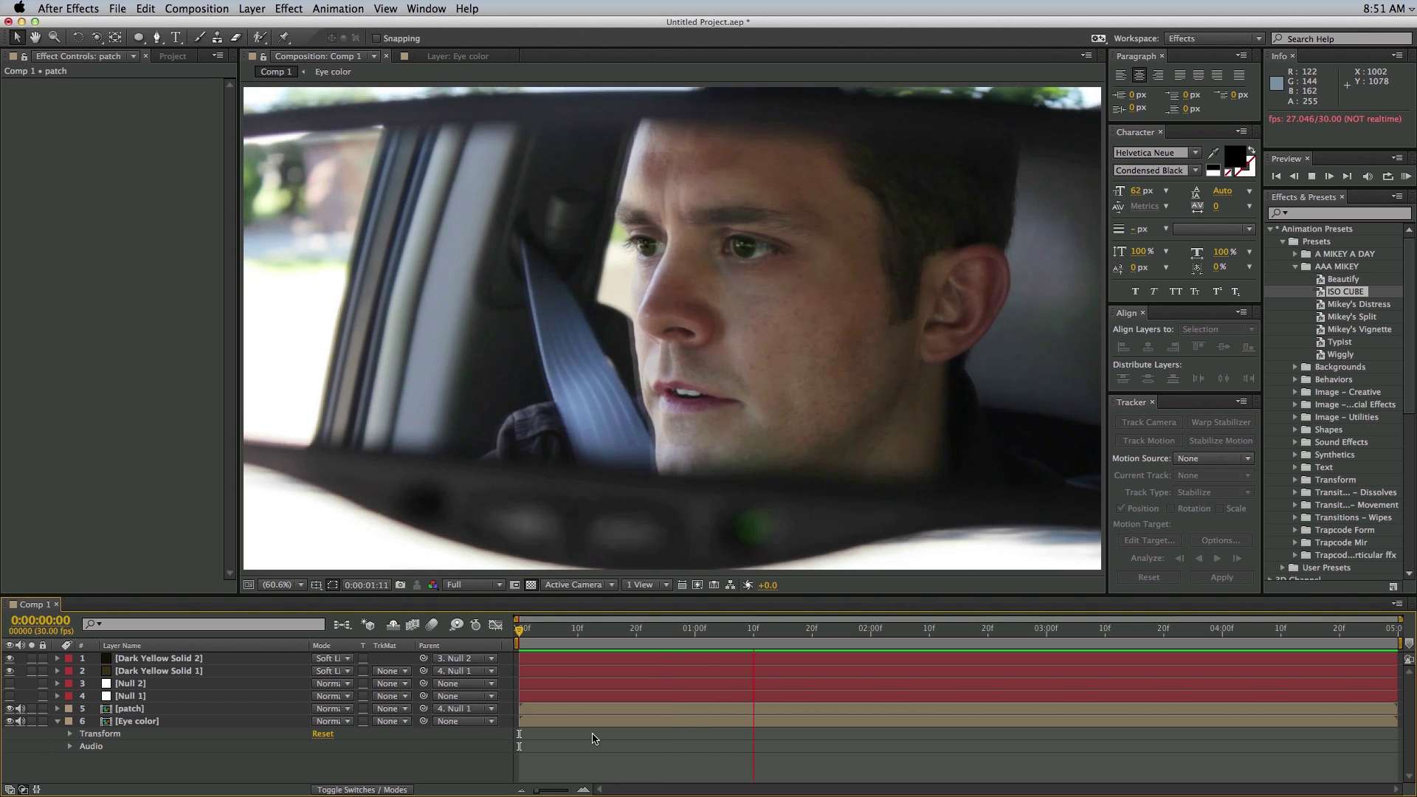